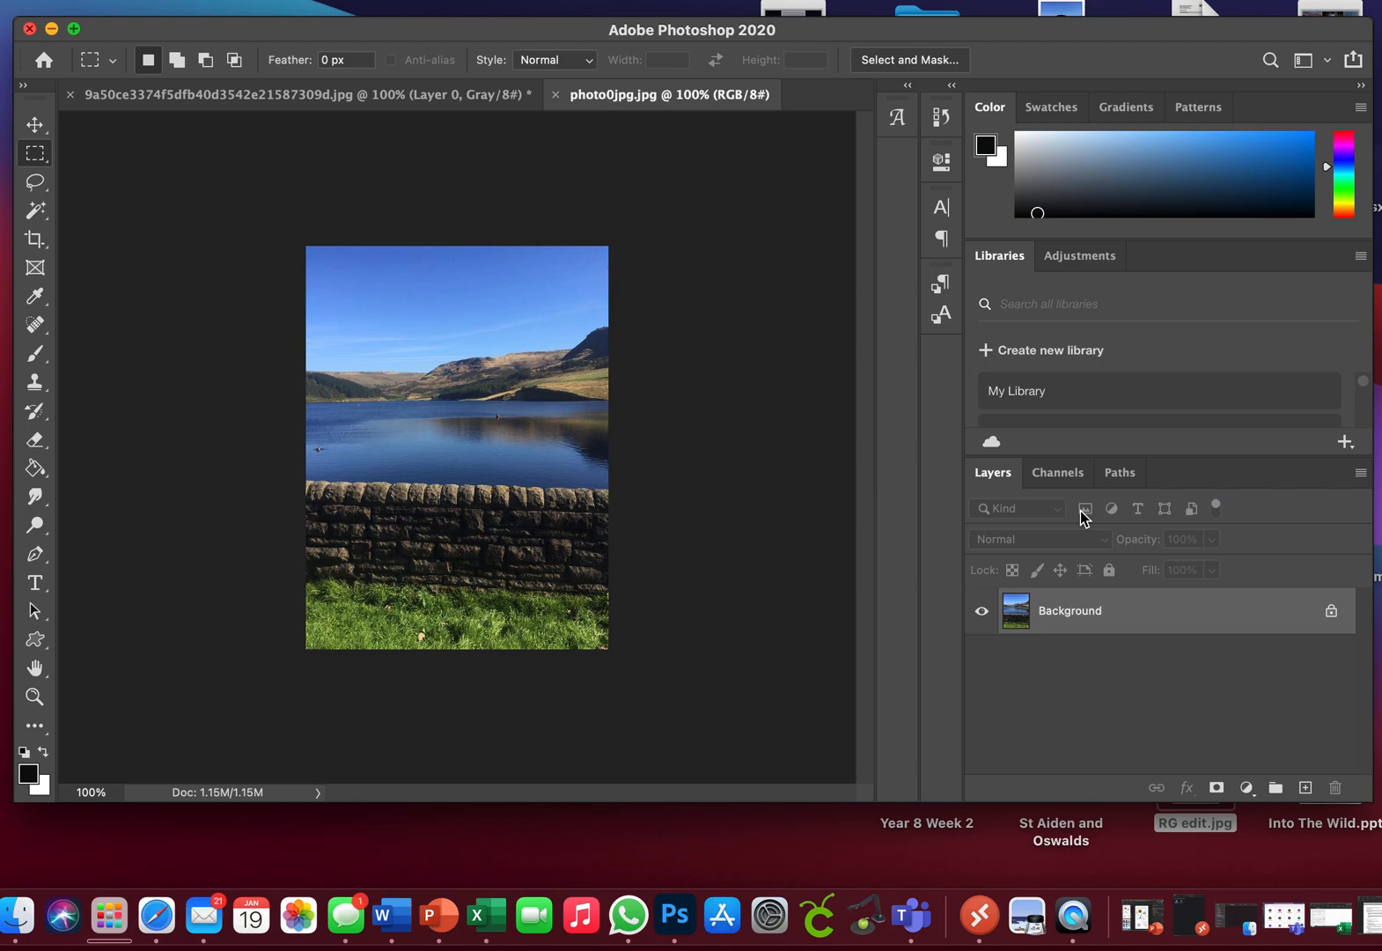
Step: Convert the locked Background of photo0jpg.jpg into an editable layer named Layer 0
{"action": "scroll", "coordinate": [1084, 518], "scroll_direction": "up", "scroll_amount": 2}
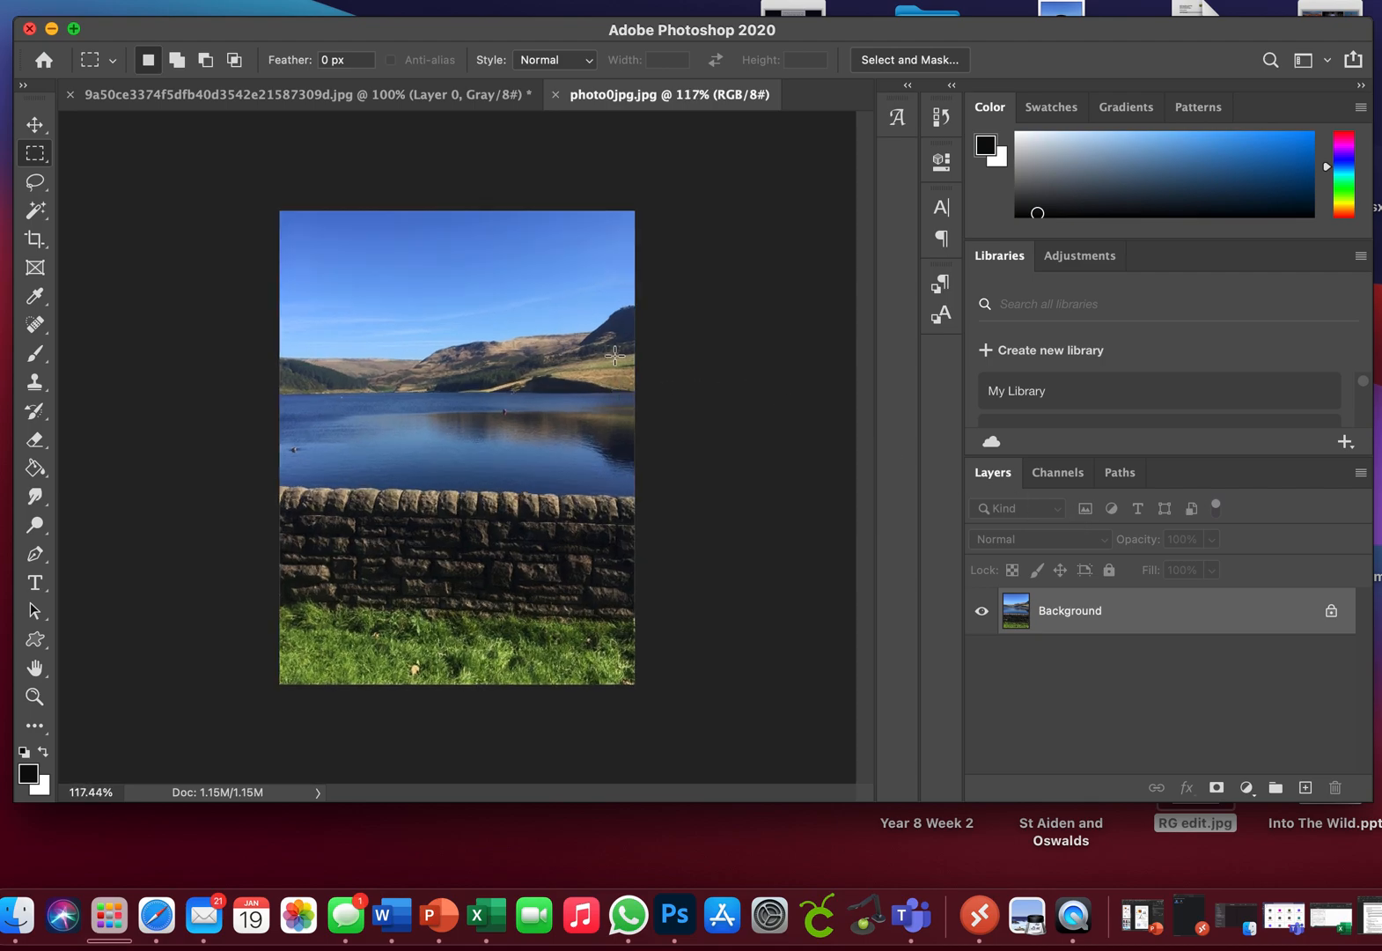
{"action": "scroll", "coordinate": [614, 355], "scroll_direction": "up", "scroll_amount": 2}
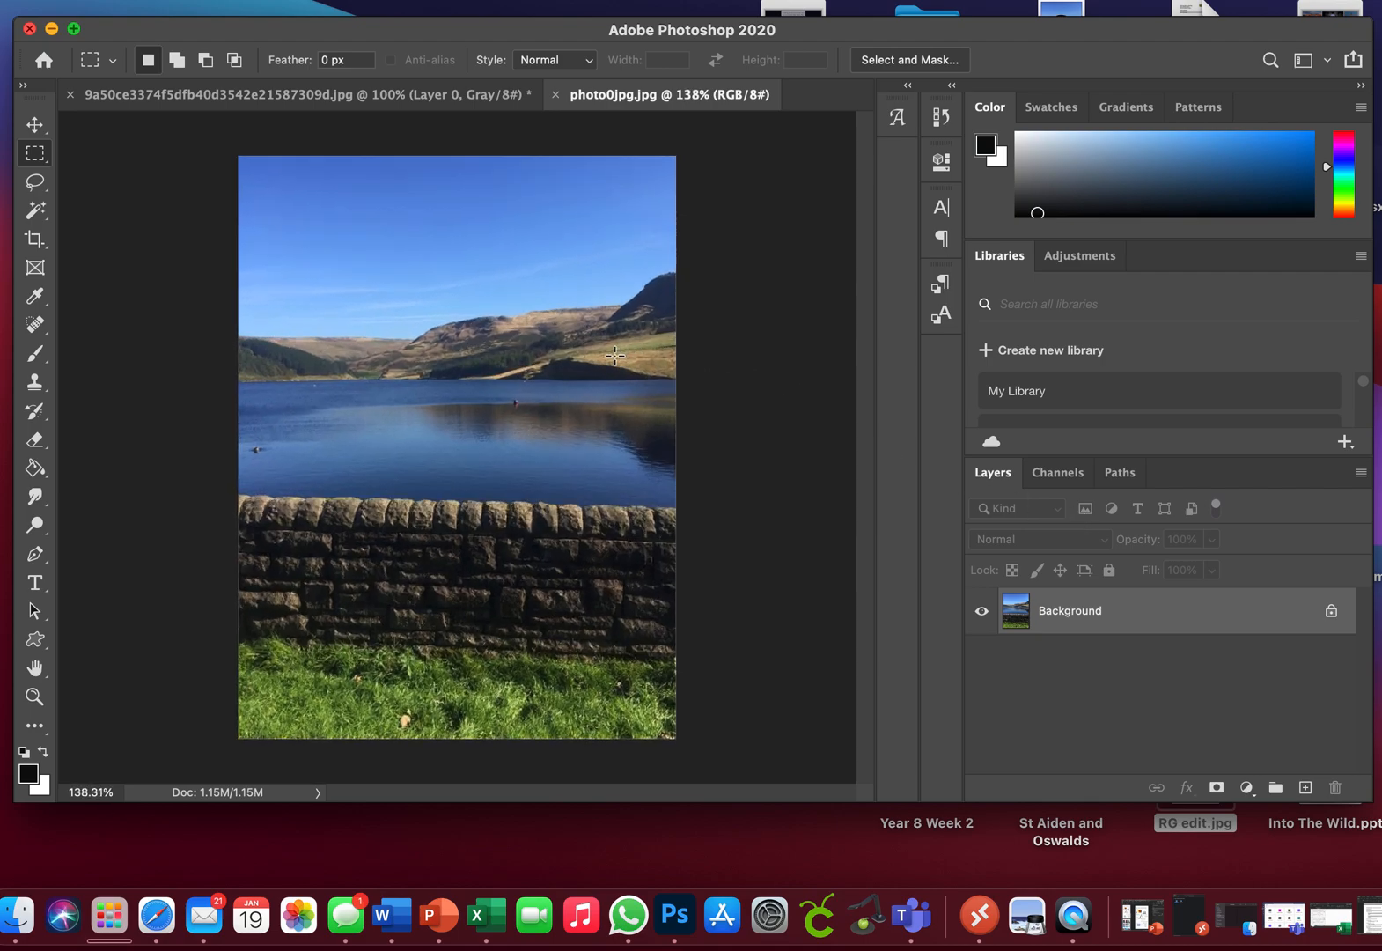
{"action": "double_click", "coordinate": [1149, 627]}
{"action": "key", "text": "Return"}
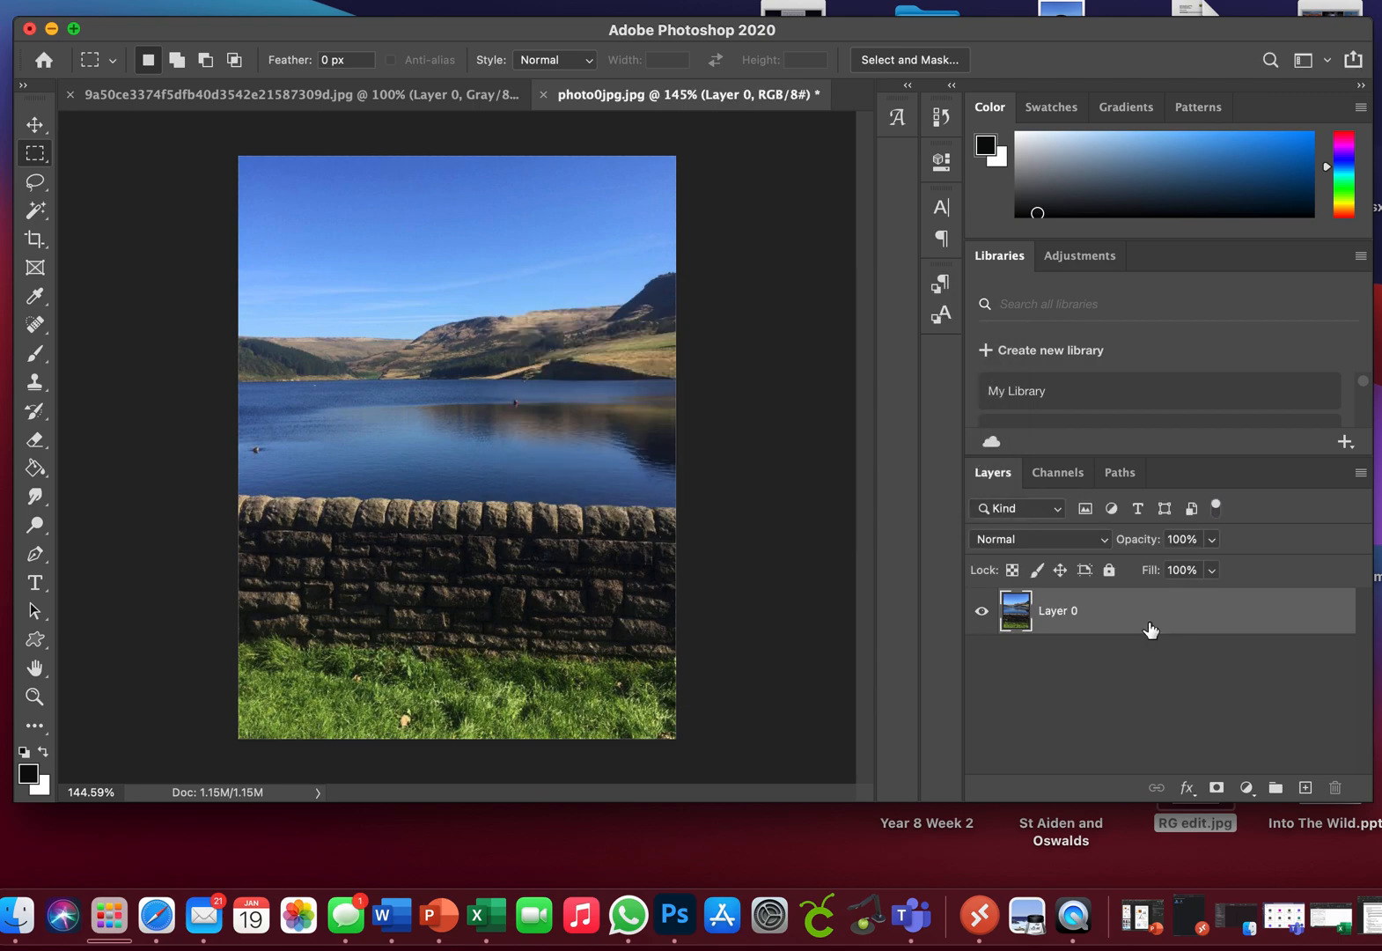
Step: Bring the circle outline image from its own document into photo0jpg.jpg as a new layer above the landscape
{"action": "left_click", "coordinate": [371, 96]}
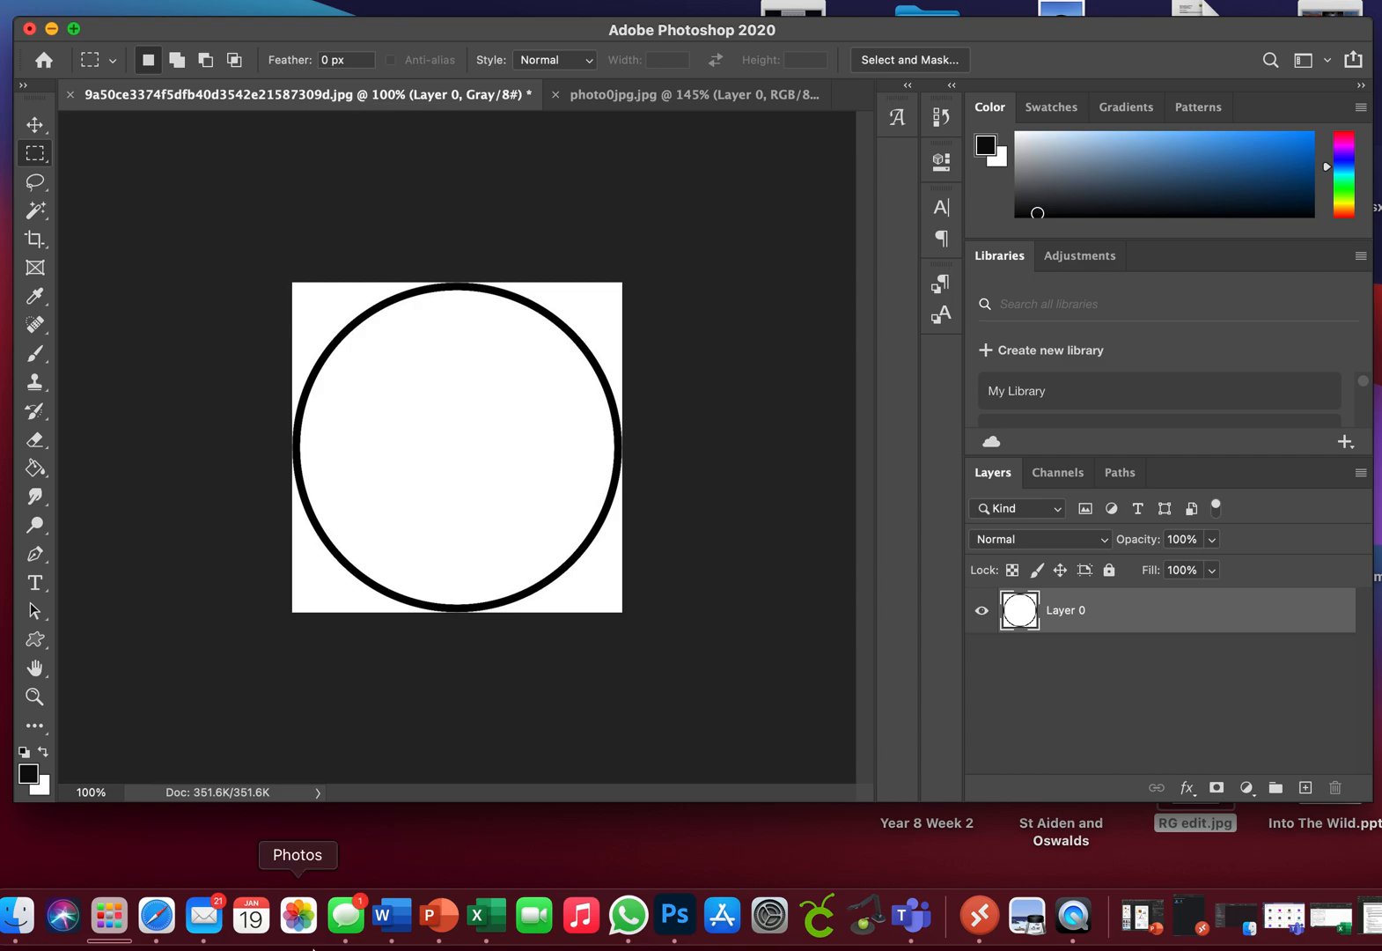
{"action": "left_click", "coordinate": [157, 916]}
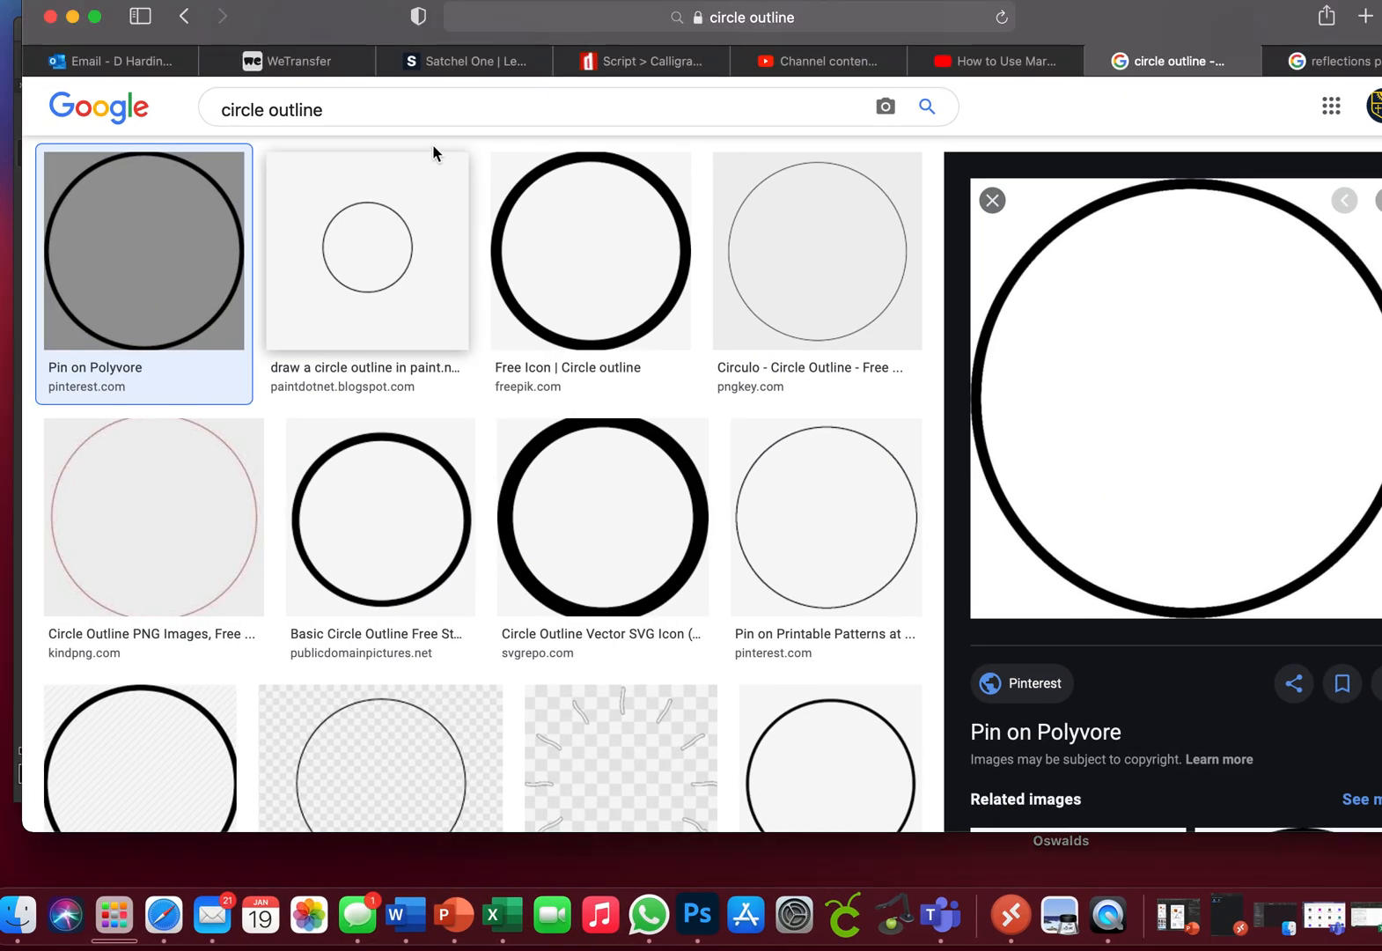
{"action": "left_click", "coordinate": [71, 18]}
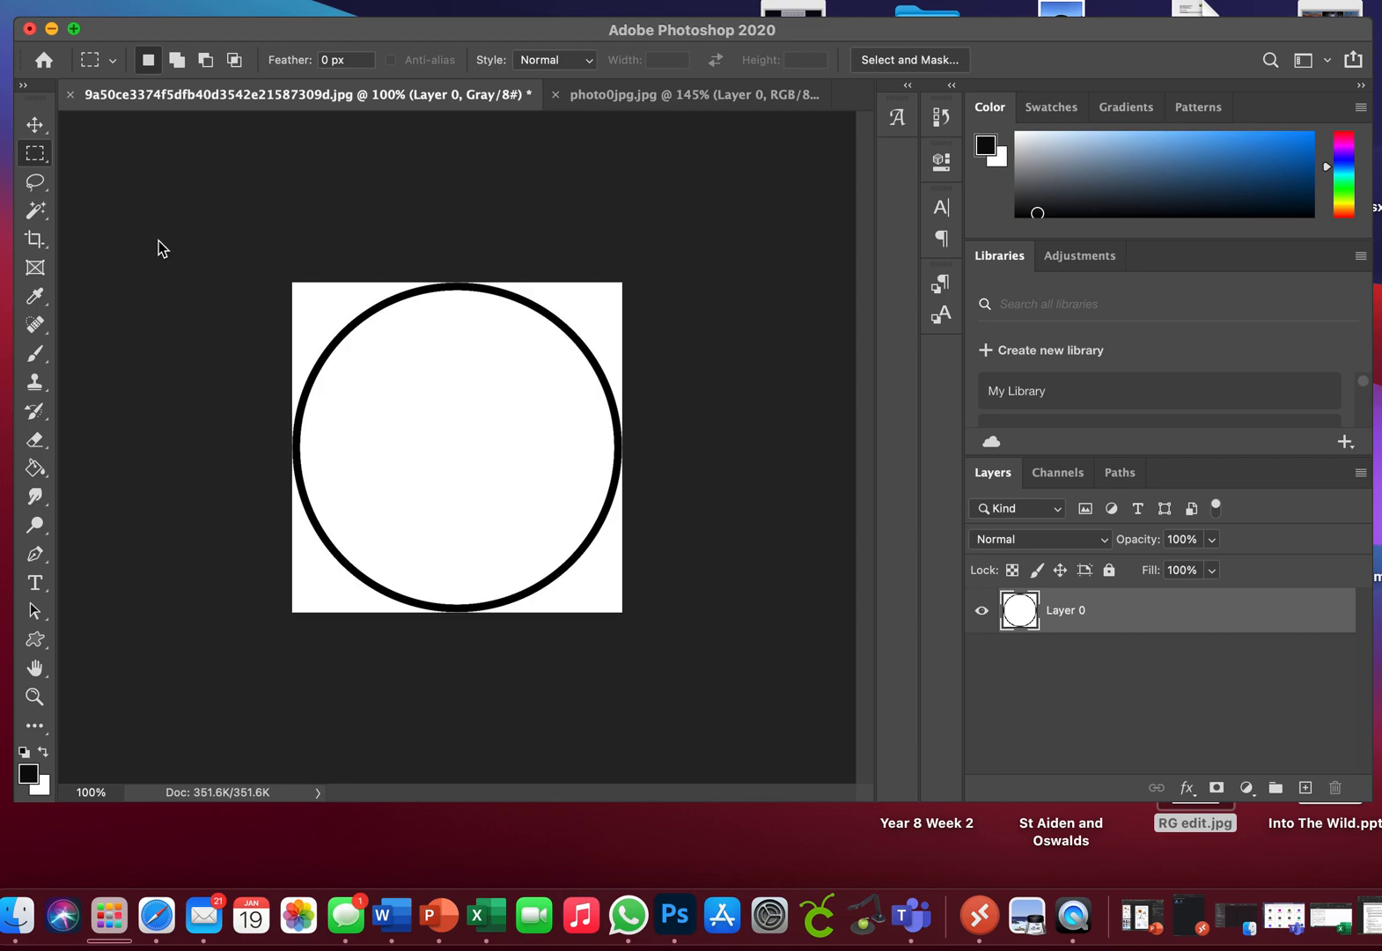
{"action": "left_click", "coordinate": [38, 126]}
{"action": "mouse_move", "coordinate": [449, 400]}
{"action": "left_mouse_down"}
{"action": "mouse_move", "coordinate": [502, 292]}
{"action": "mouse_move", "coordinate": [600, 189]}
{"action": "mouse_move", "coordinate": [632, 93]}
{"action": "mouse_move", "coordinate": [502, 219]}
{"action": "mouse_move", "coordinate": [434, 413]}
{"action": "left_mouse_up"}
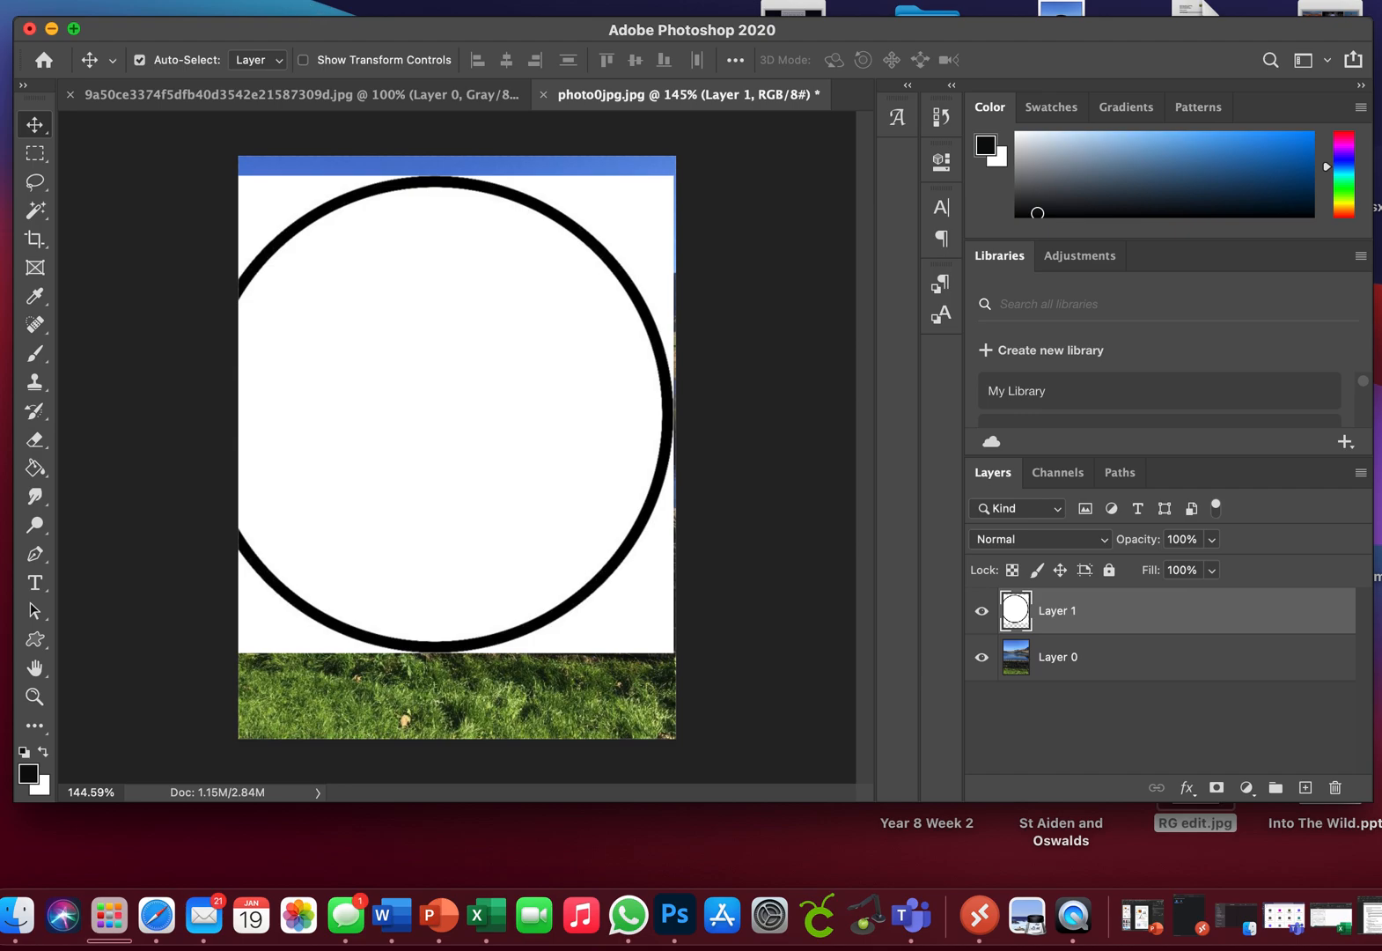
Step: Scale the circle layer to about 34.4% and place it over the sky at about X 132 px, Y 154 px
{"action": "left_click", "coordinate": [162, 1]}
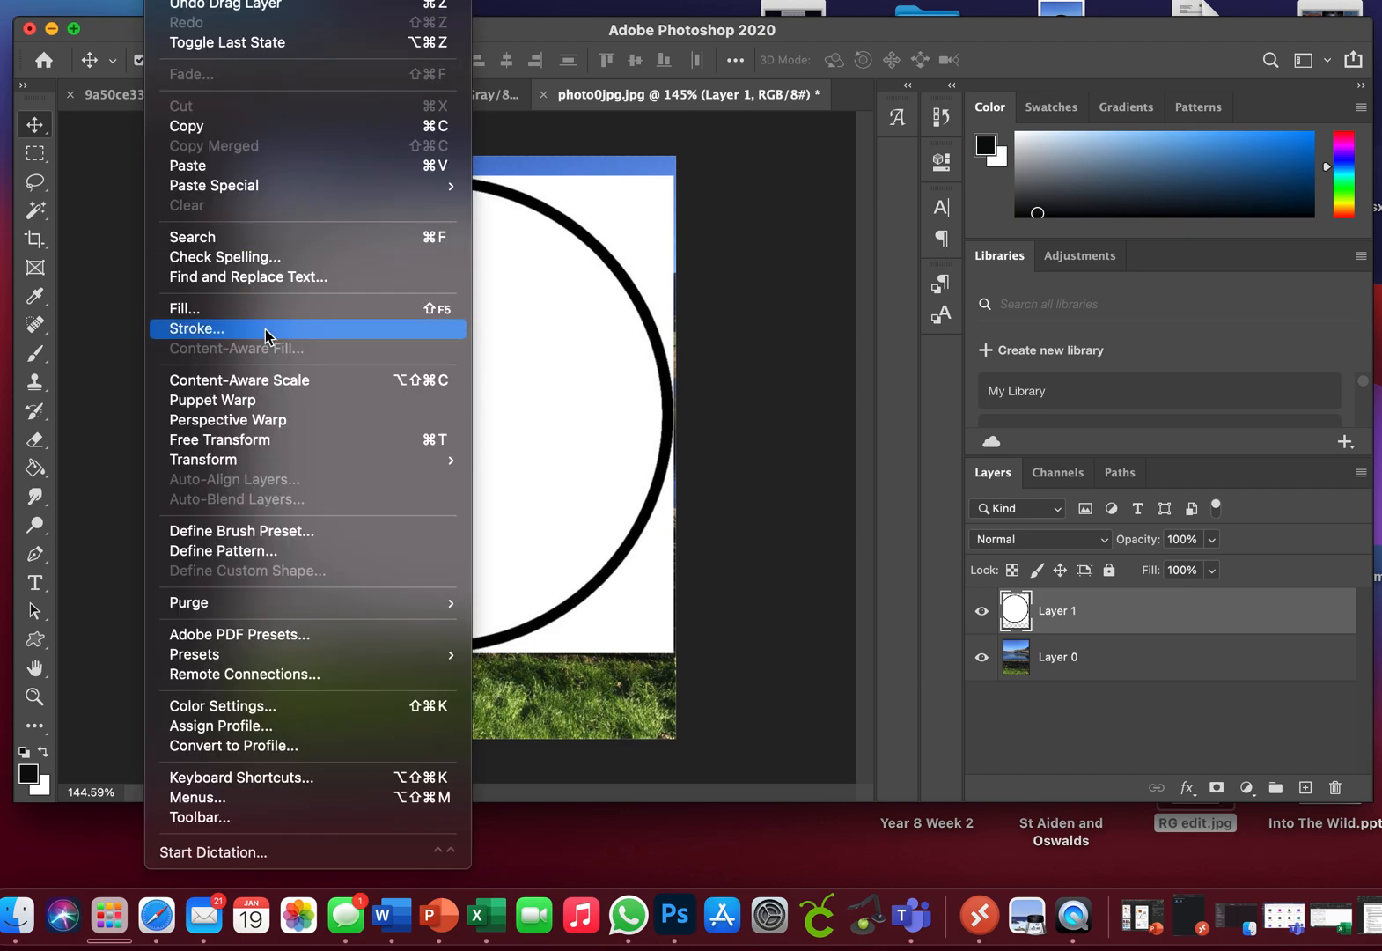
{"action": "mouse_move", "coordinate": [247, 465]}
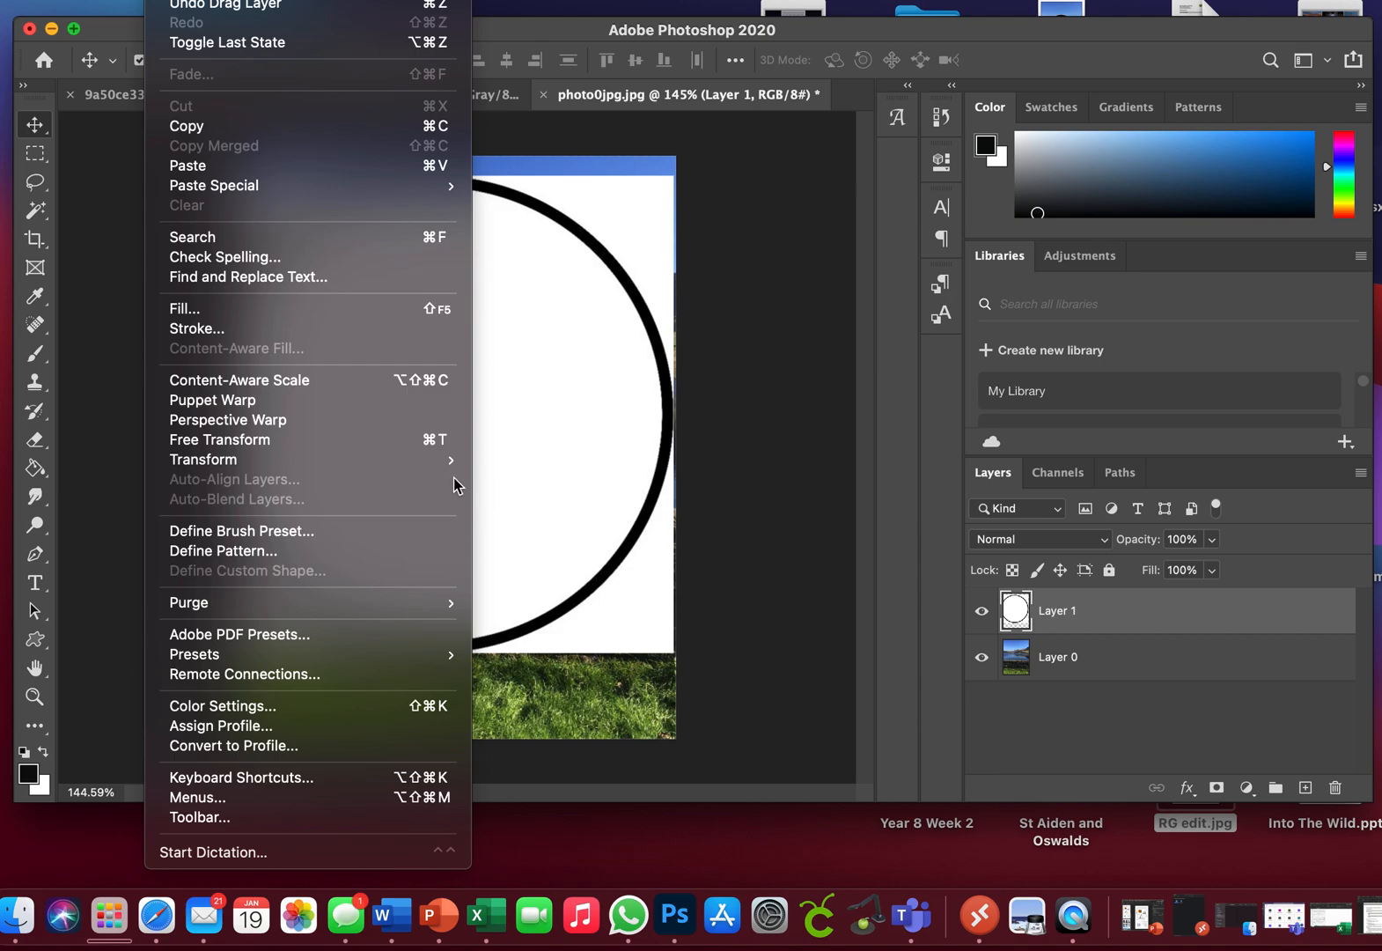
{"action": "mouse_move", "coordinate": [456, 464]}
{"action": "left_click", "coordinate": [503, 493]}
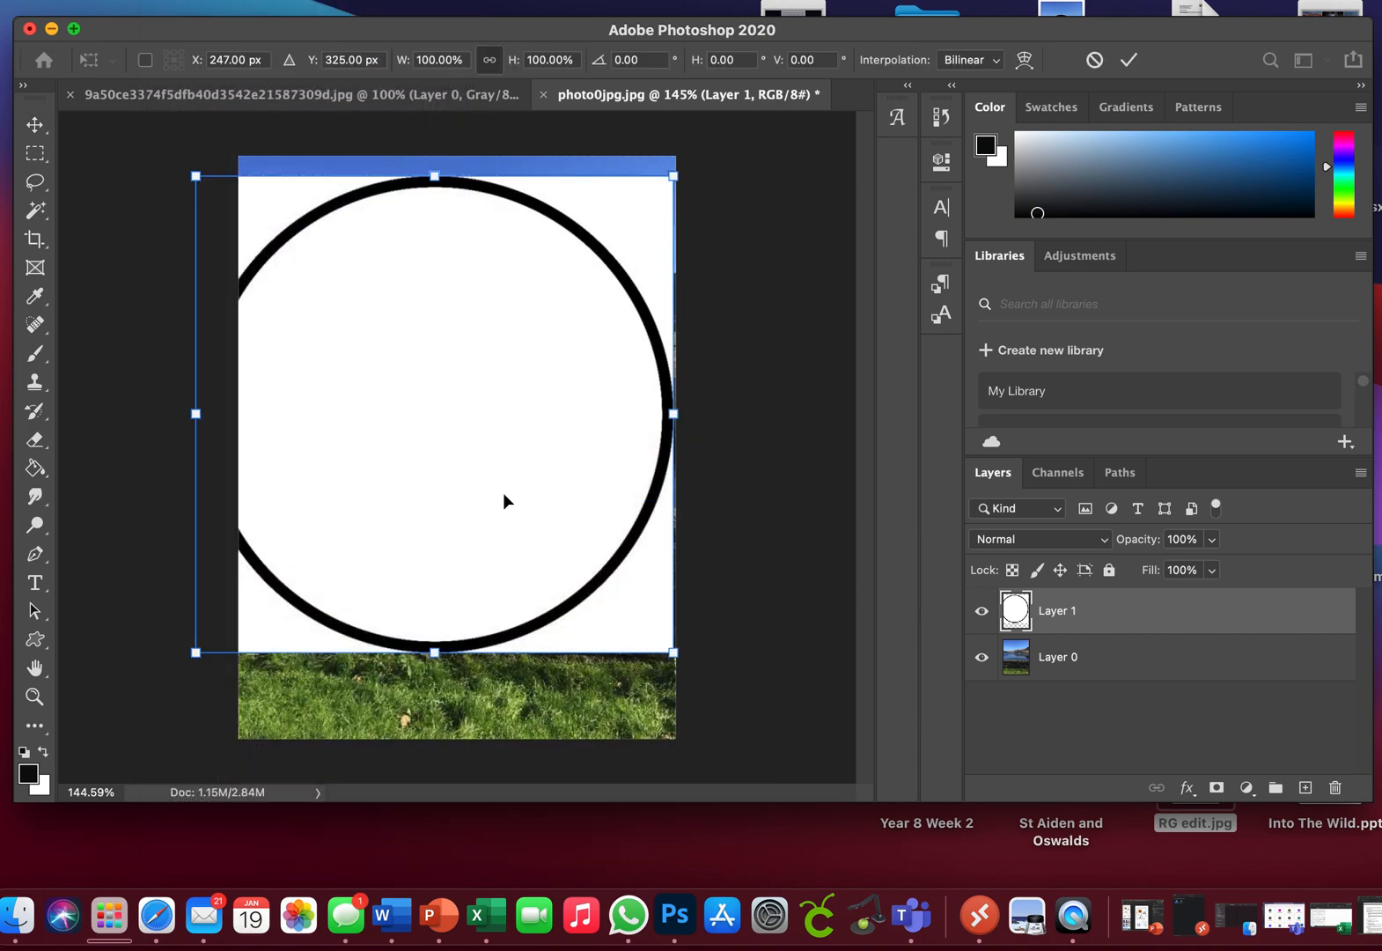
{"action": "left_click_drag", "start_coordinate": [674, 653], "coordinate": [361, 339]}
{"action": "left_click_drag", "start_coordinate": [312, 266], "coordinate": [384, 297]}
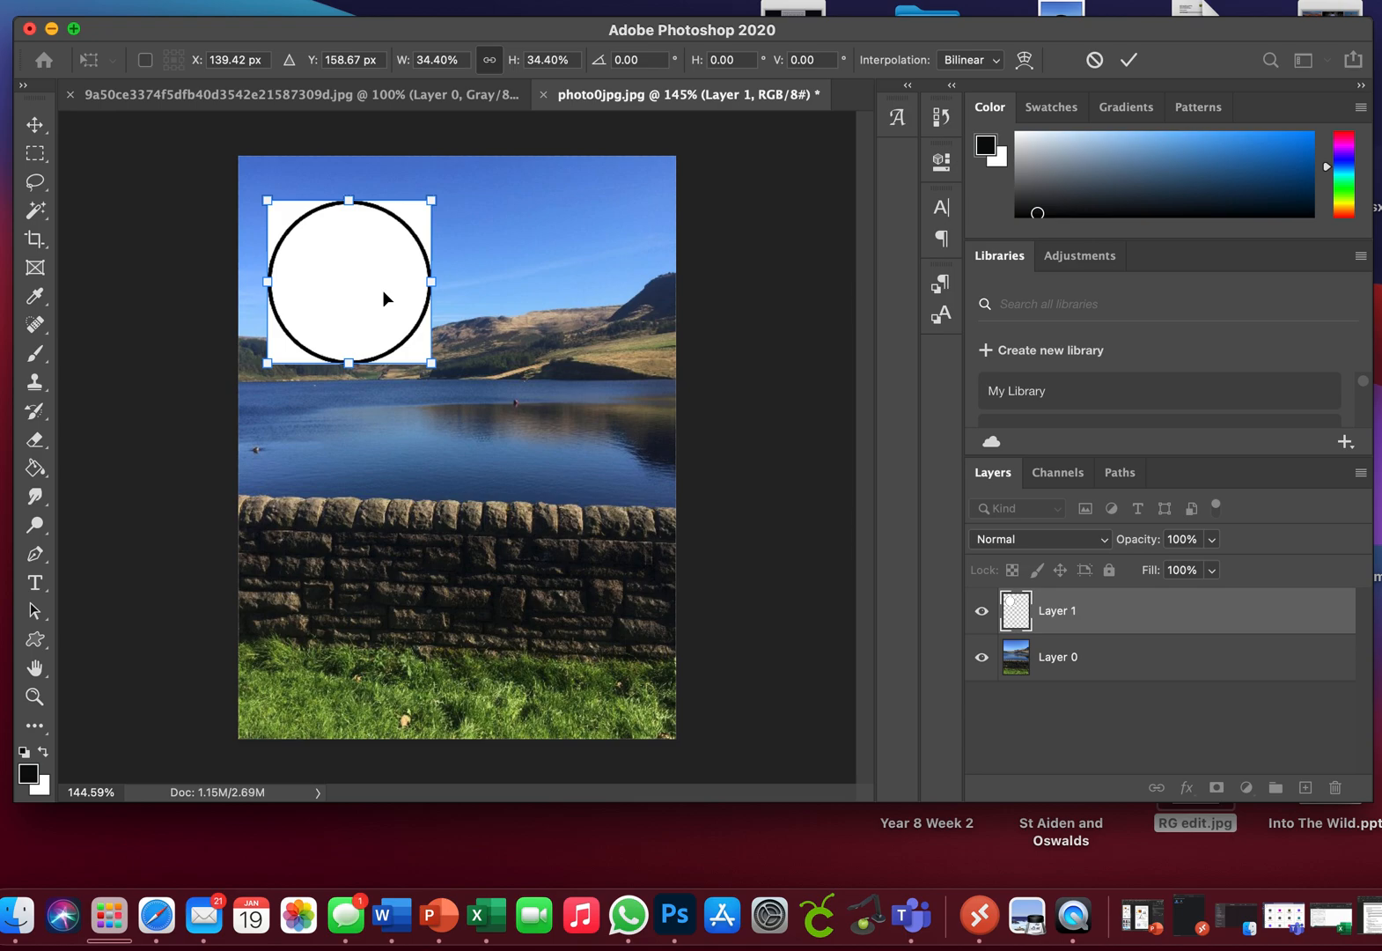
{"action": "left_click_drag", "start_coordinate": [384, 292], "coordinate": [378, 288]}
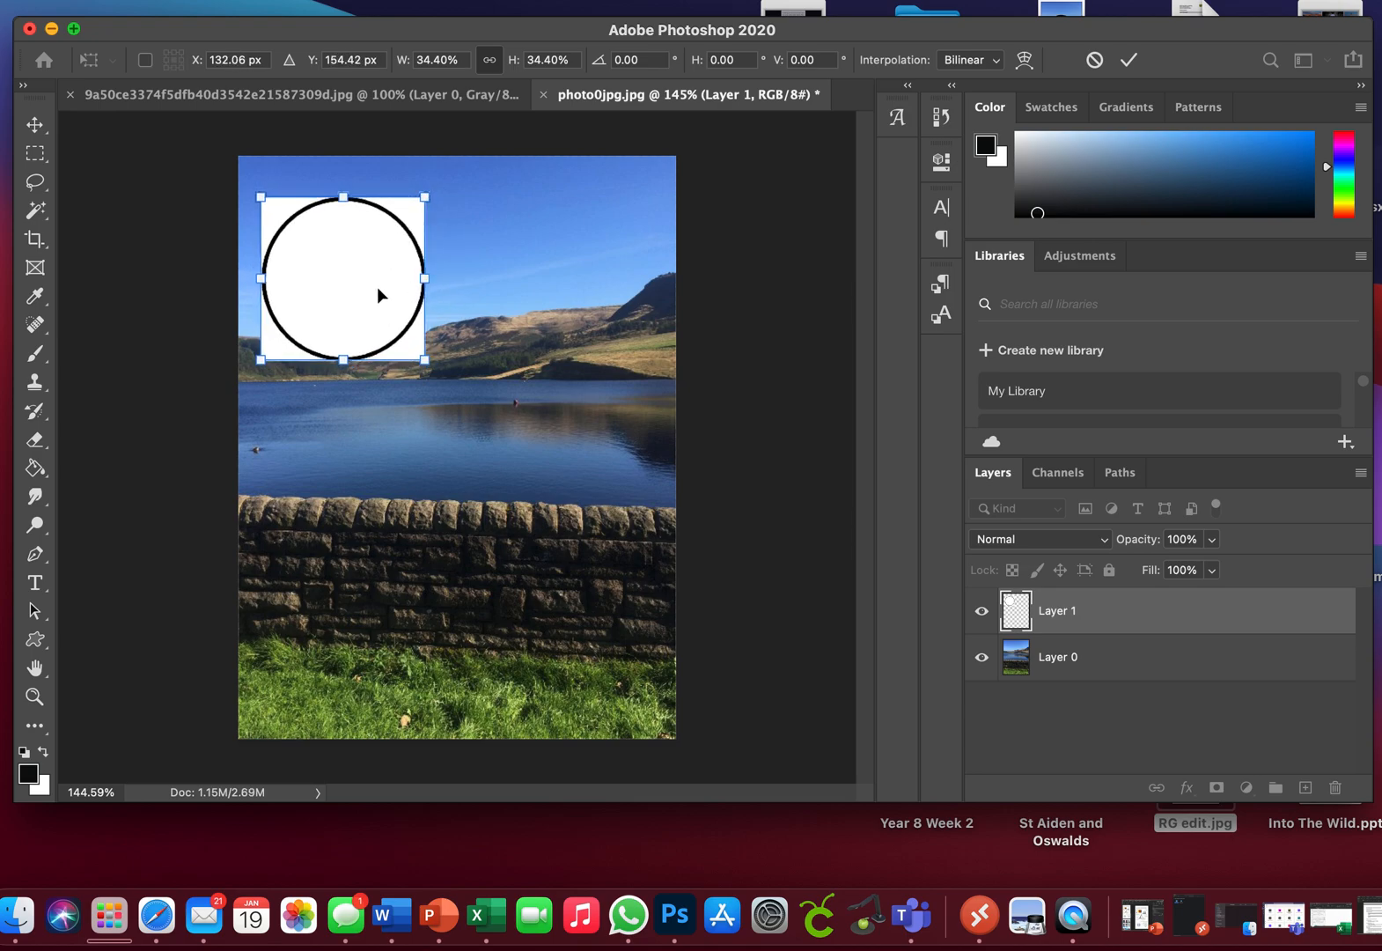
{"action": "key", "text": "Return"}
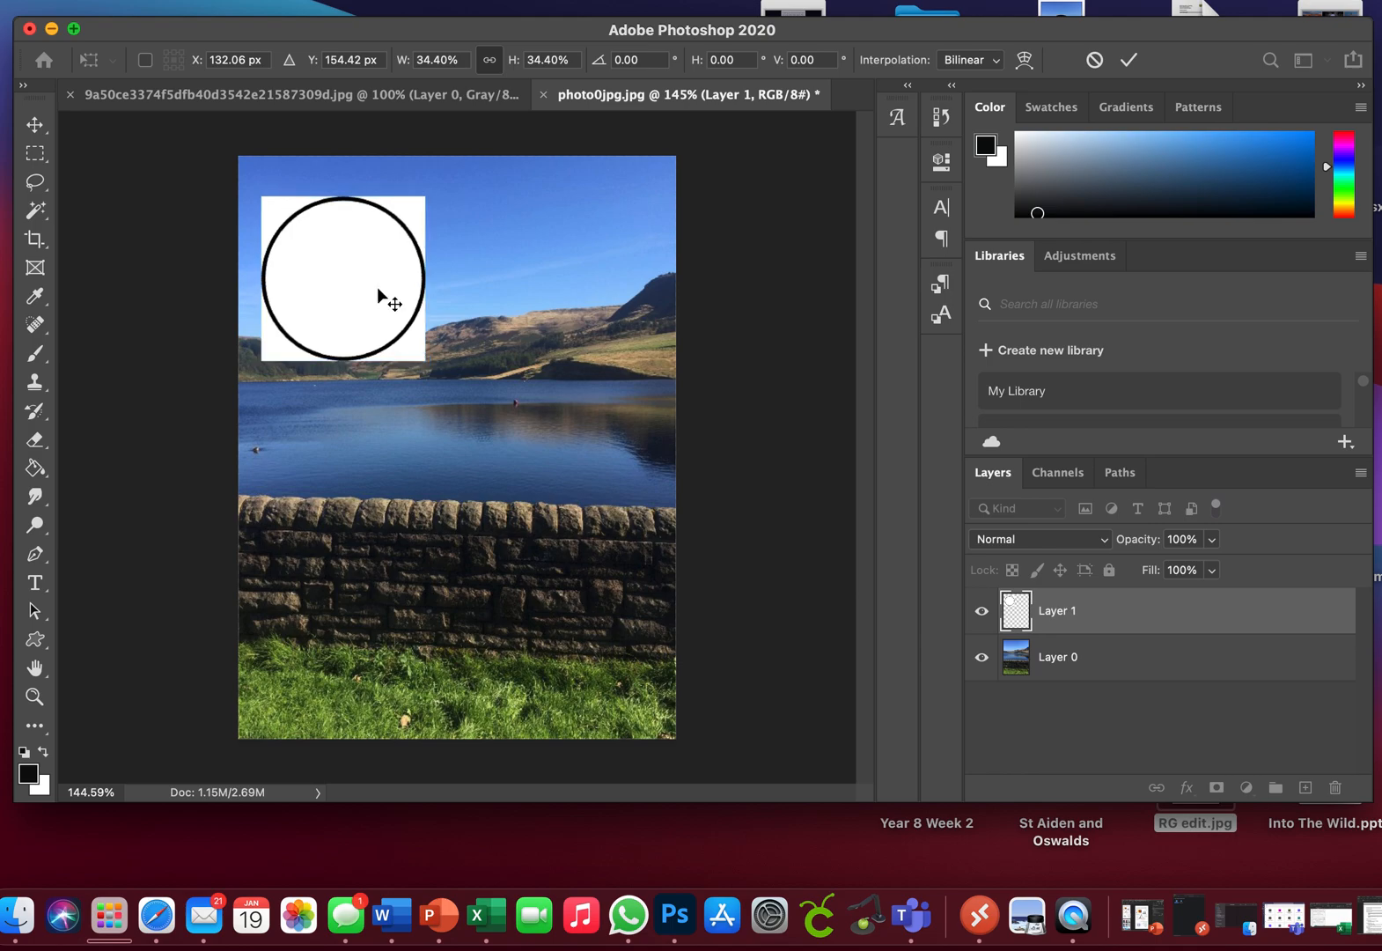
Step: Delete the four white corners and the white interior of the circle with the Magic Wand Tool, then clear the selection
{"action": "left_click", "coordinate": [41, 218]}
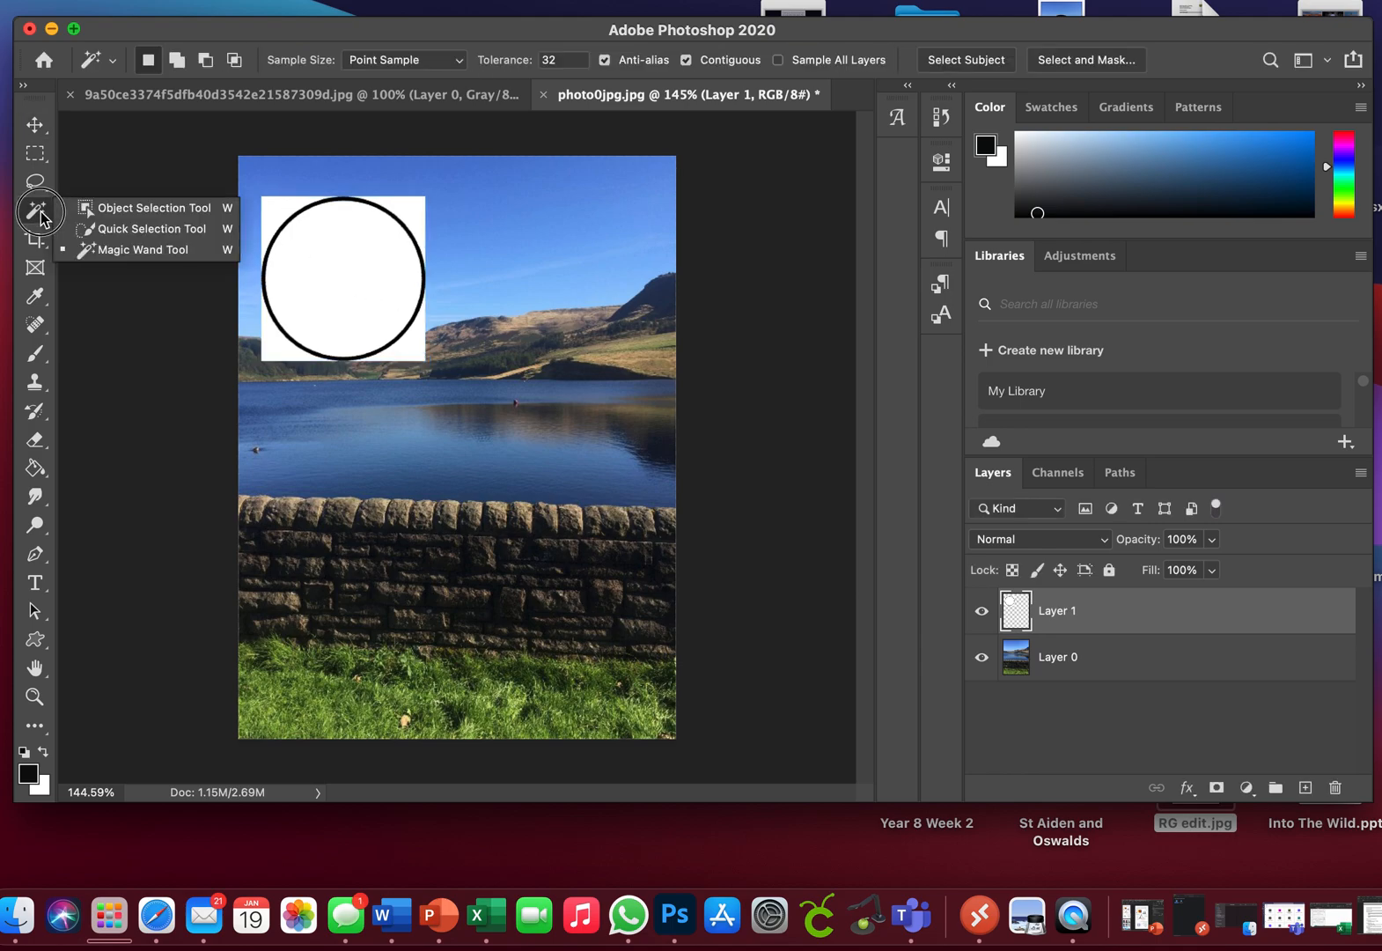
{"action": "left_click", "coordinate": [109, 249]}
{"action": "left_click", "coordinate": [276, 215]}
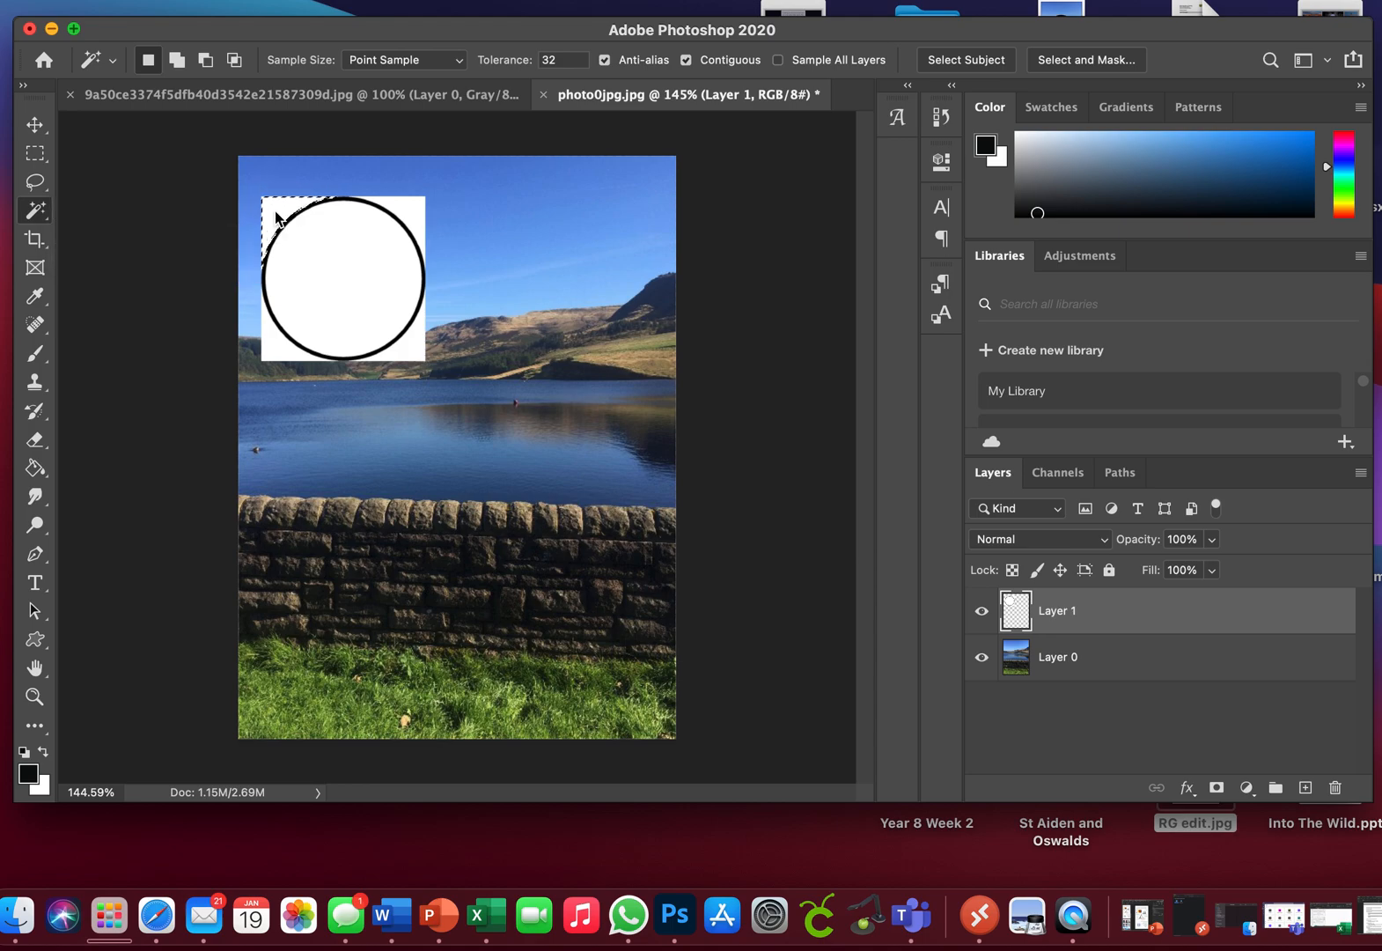
{"action": "left_click", "coordinate": [407, 213]}
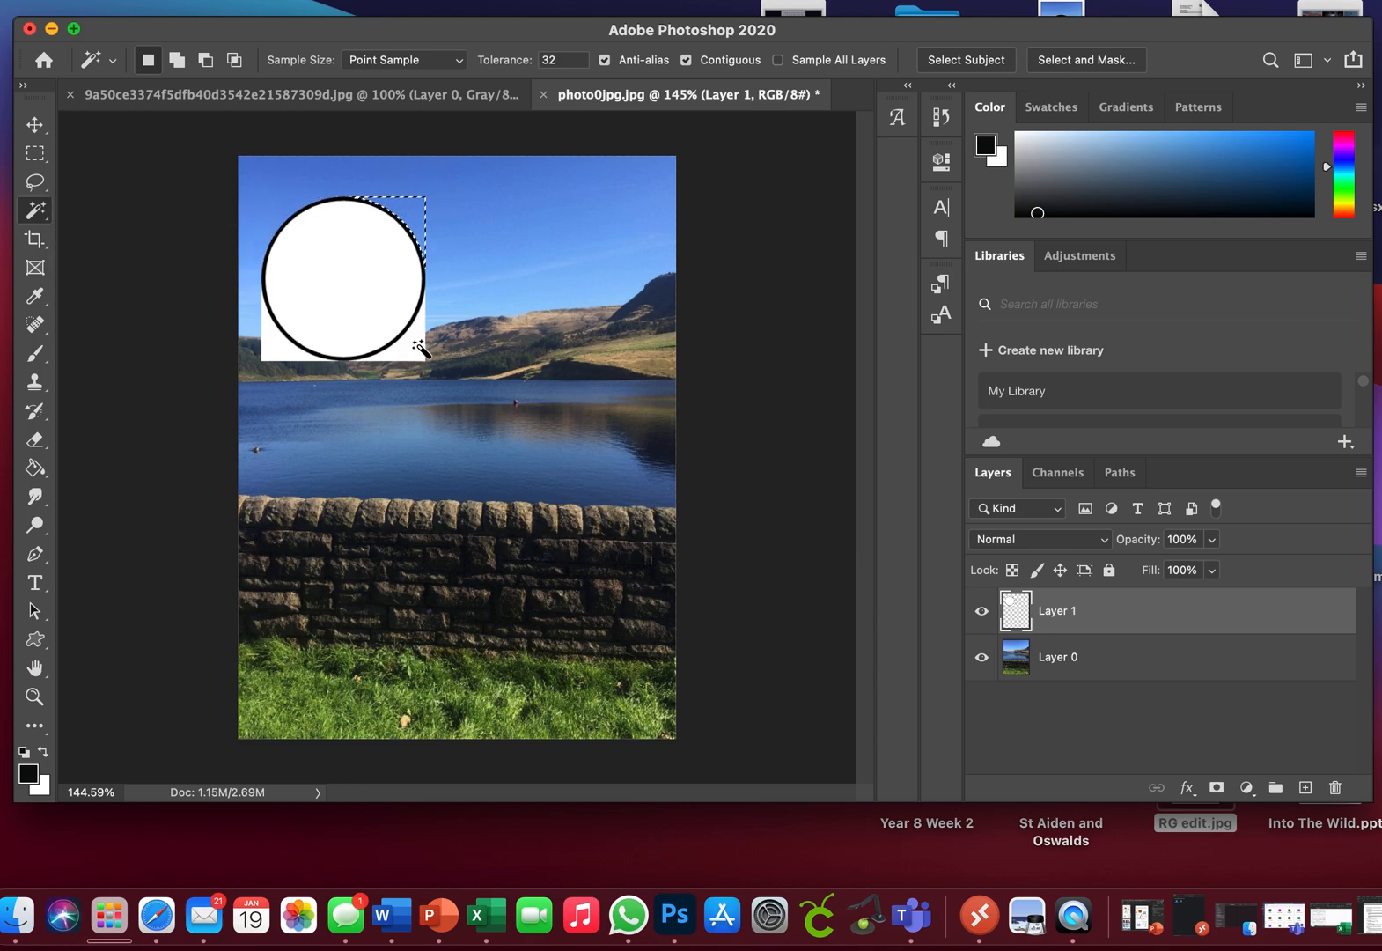
{"action": "left_click", "coordinate": [414, 349]}
{"action": "left_click", "coordinate": [283, 356]}
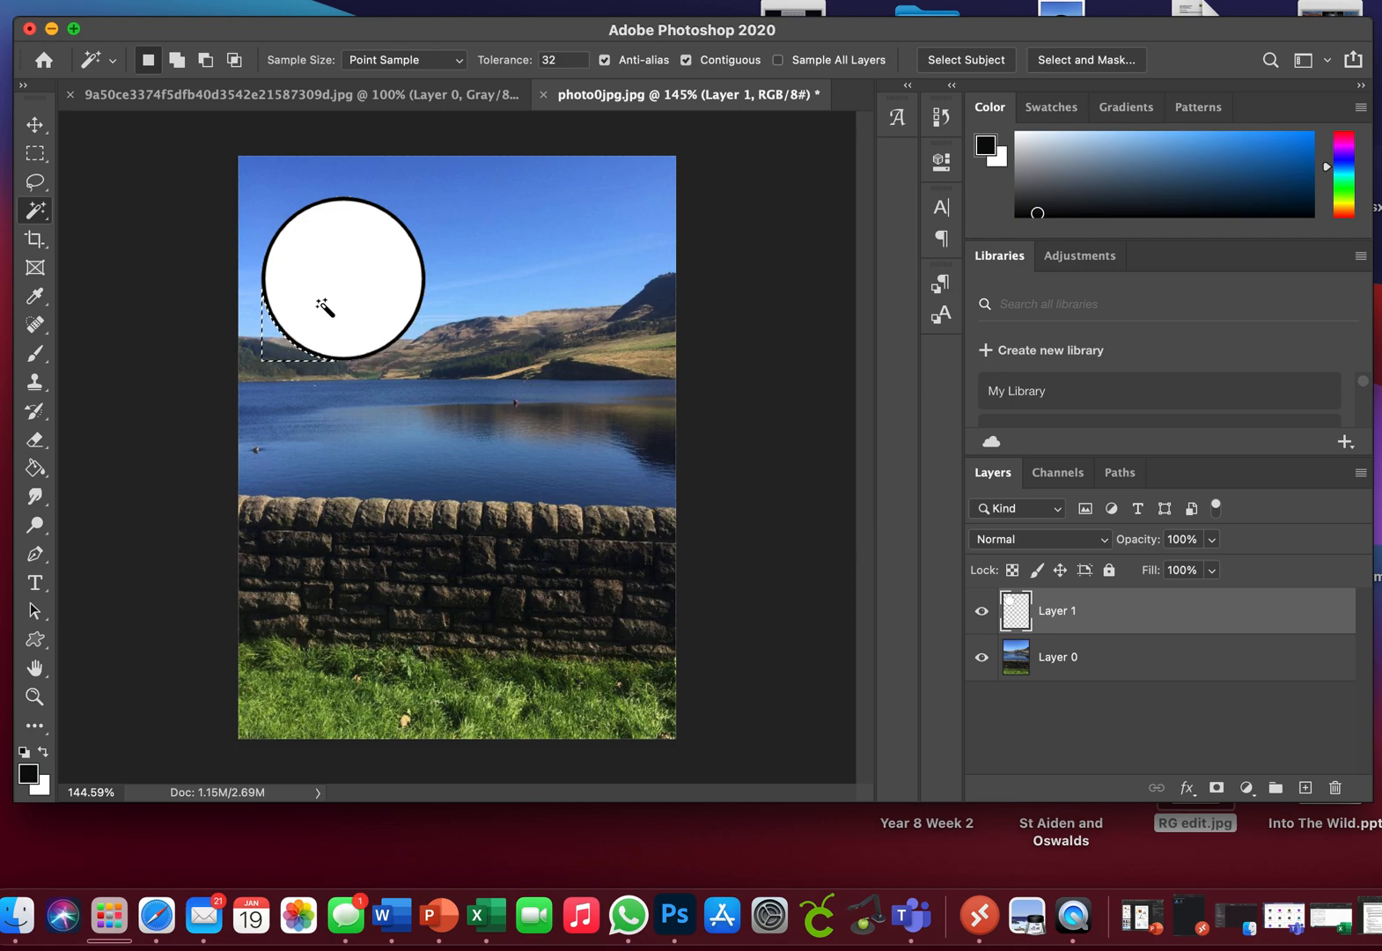
{"action": "left_click", "coordinate": [323, 302]}
{"action": "key", "text": "Delete"}
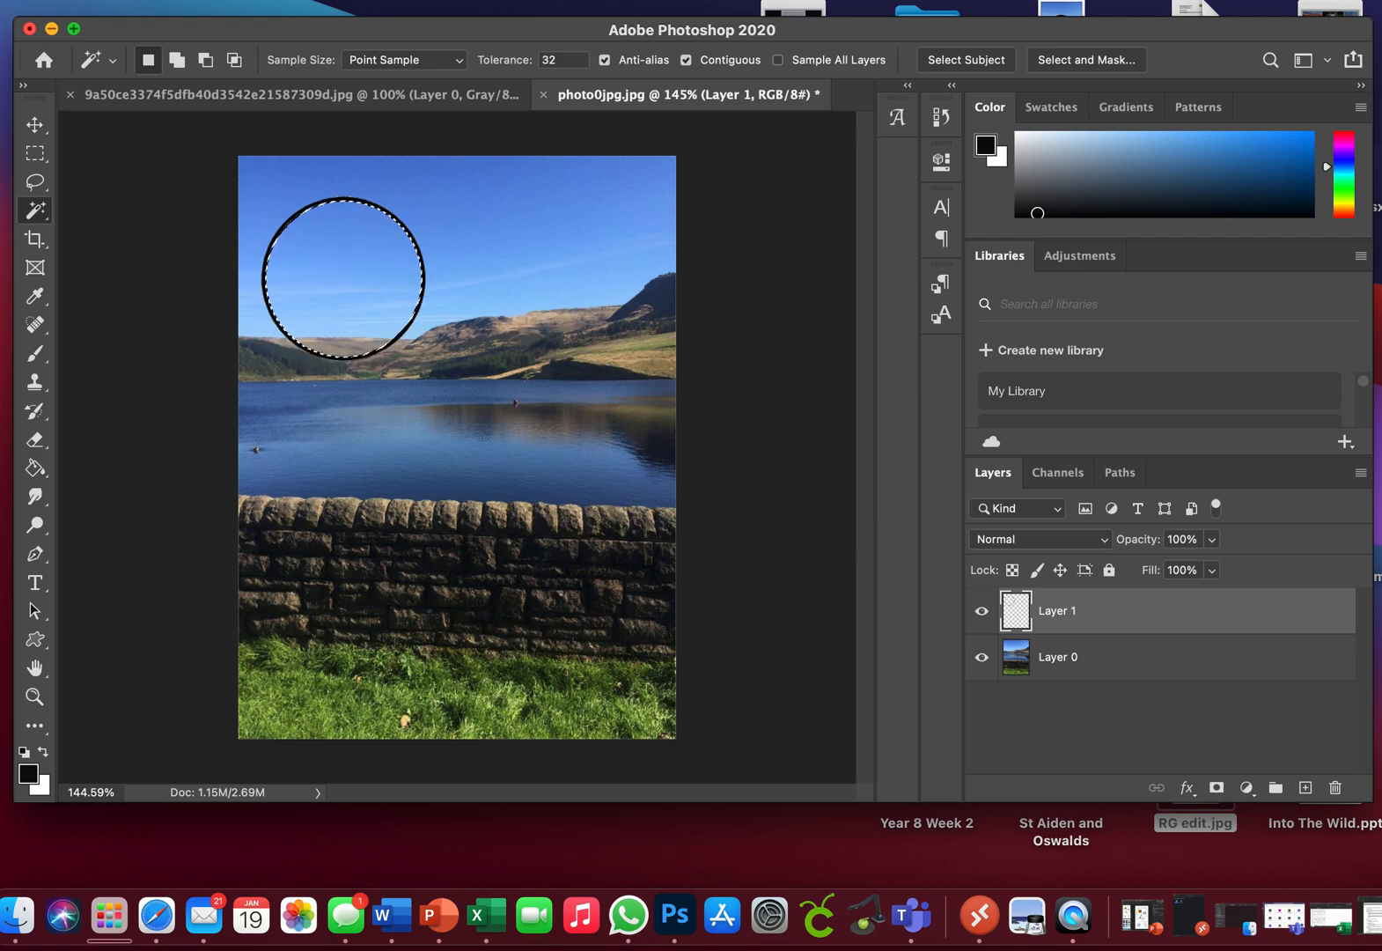
{"action": "left_click", "coordinate": [379, 1]}
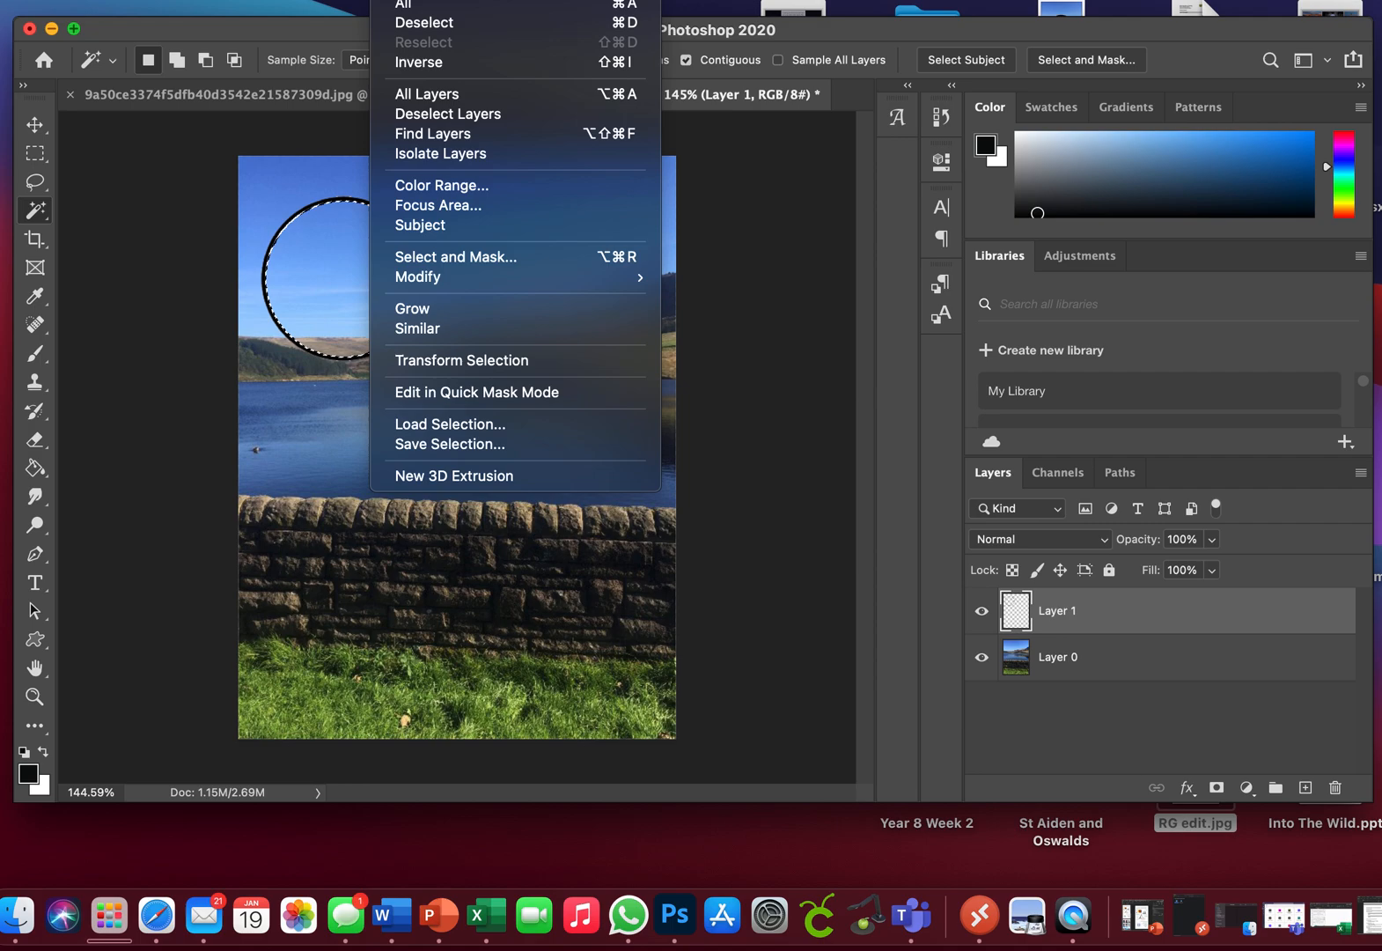
{"action": "left_click", "coordinate": [420, 18]}
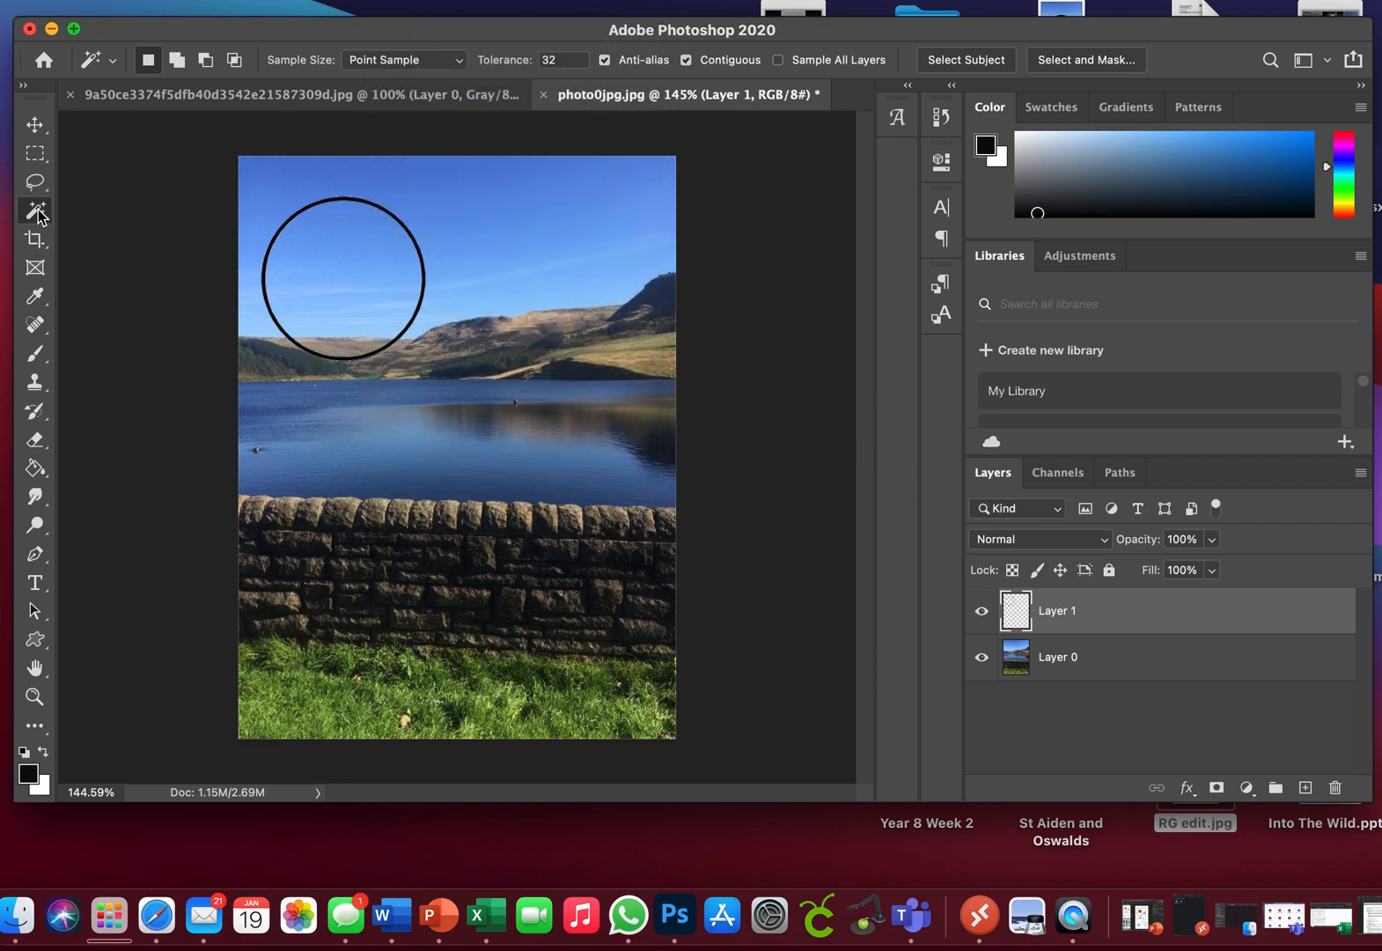
Step: Select the area inside the circle outline on Layer 1 and rotate that part of Layer 0 by -180°
{"action": "left_click", "coordinate": [376, 317]}
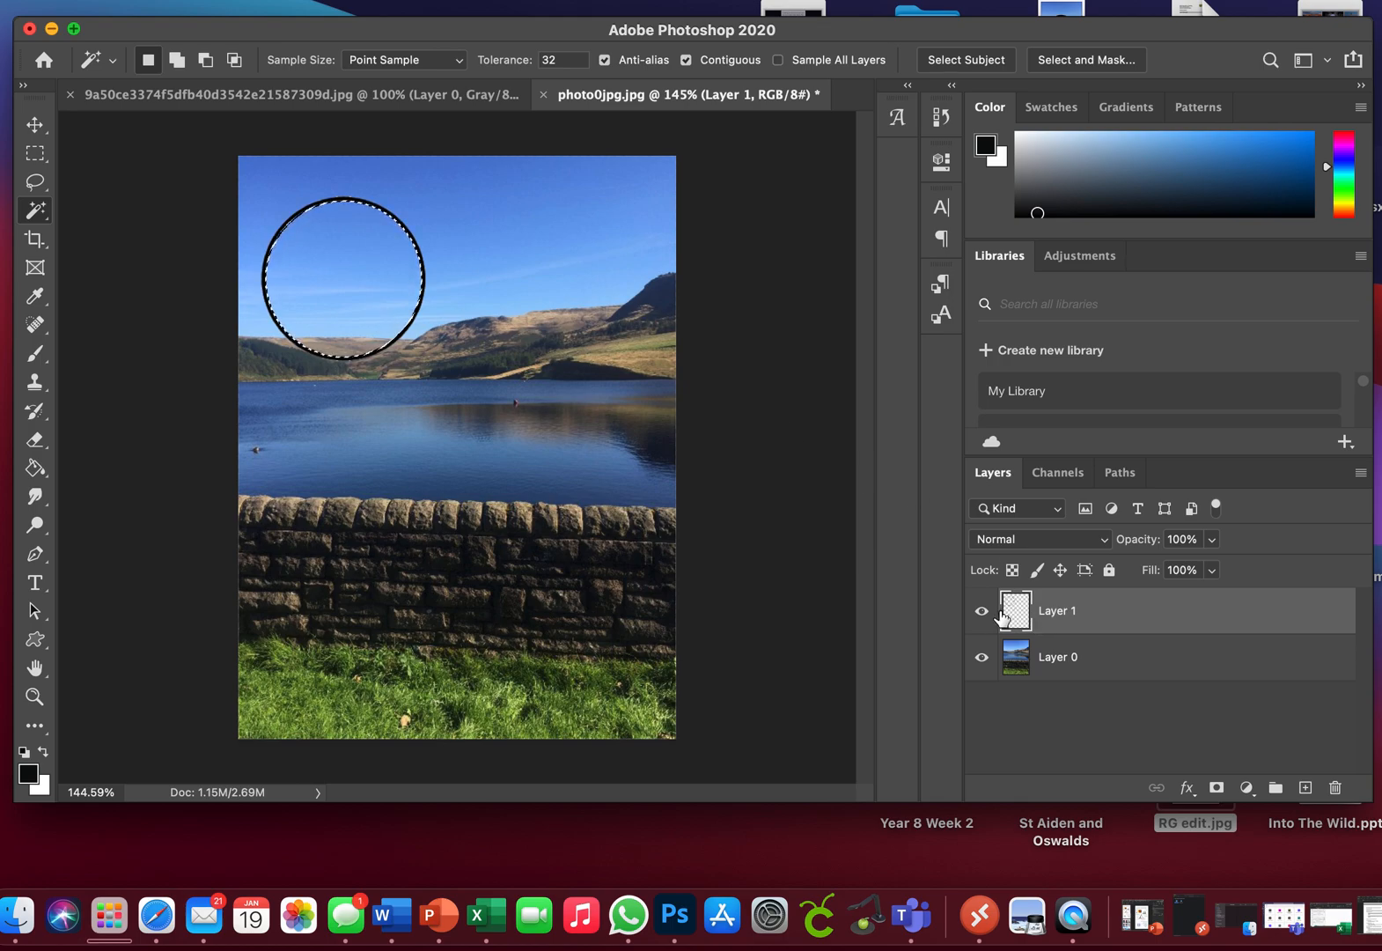
{"action": "left_click", "coordinate": [1076, 666]}
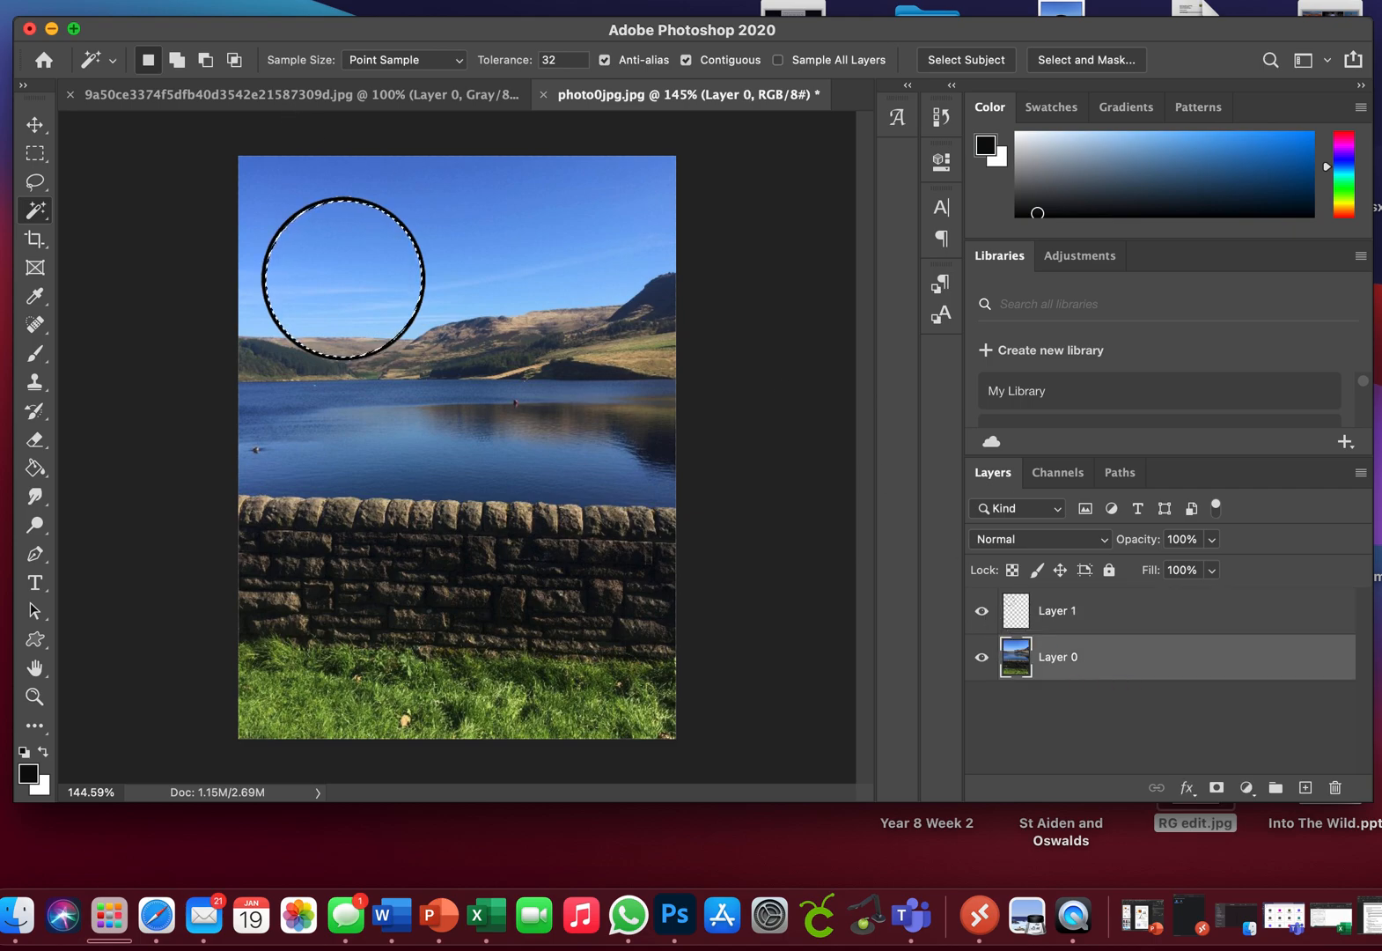
{"action": "left_click", "coordinate": [166, 1]}
{"action": "mouse_move", "coordinate": [252, 461]}
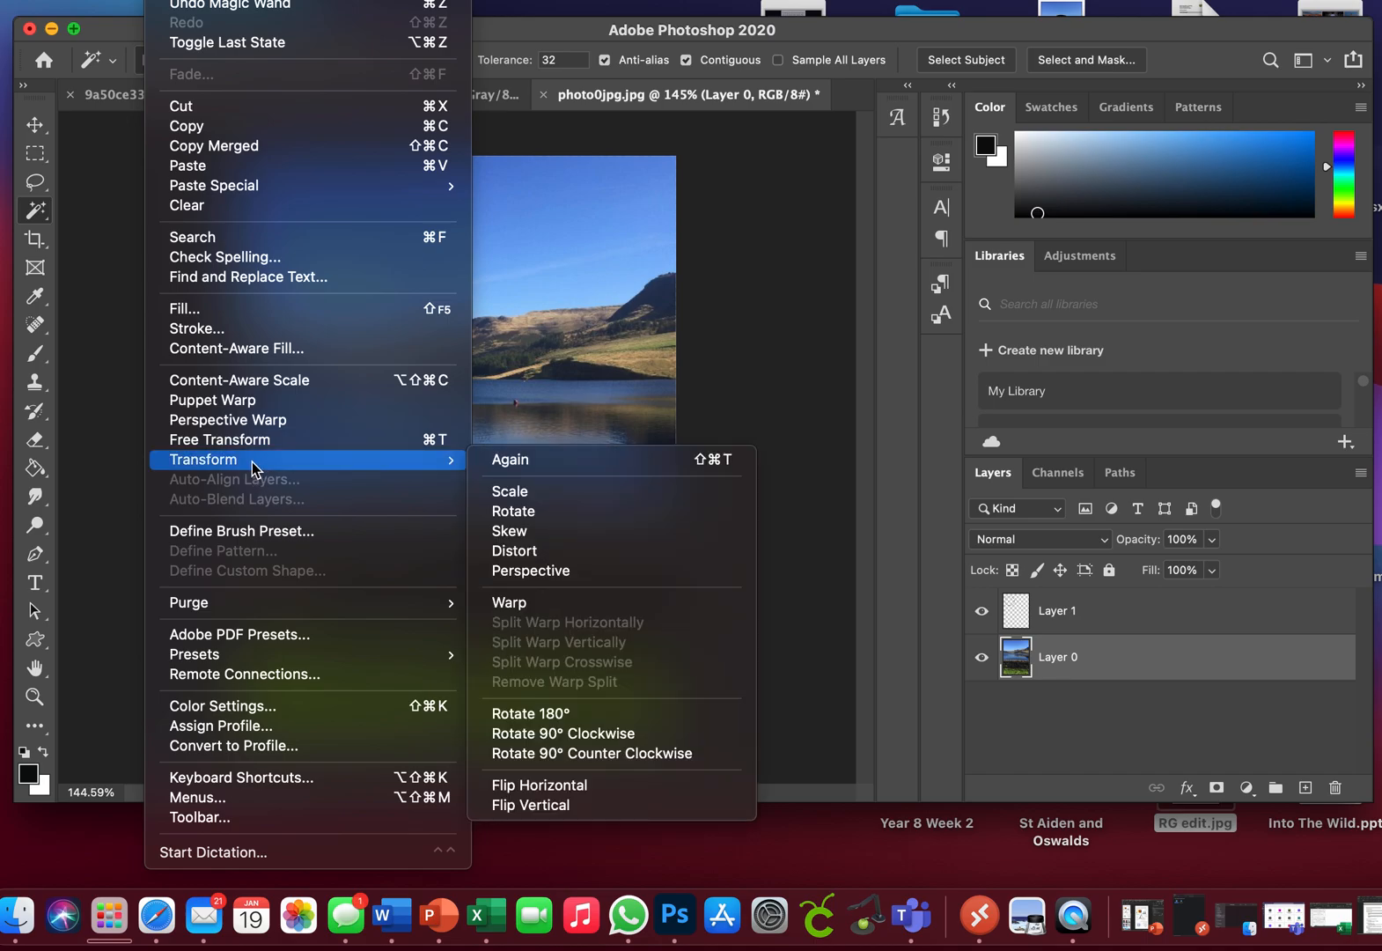
{"action": "left_click", "coordinate": [516, 512]}
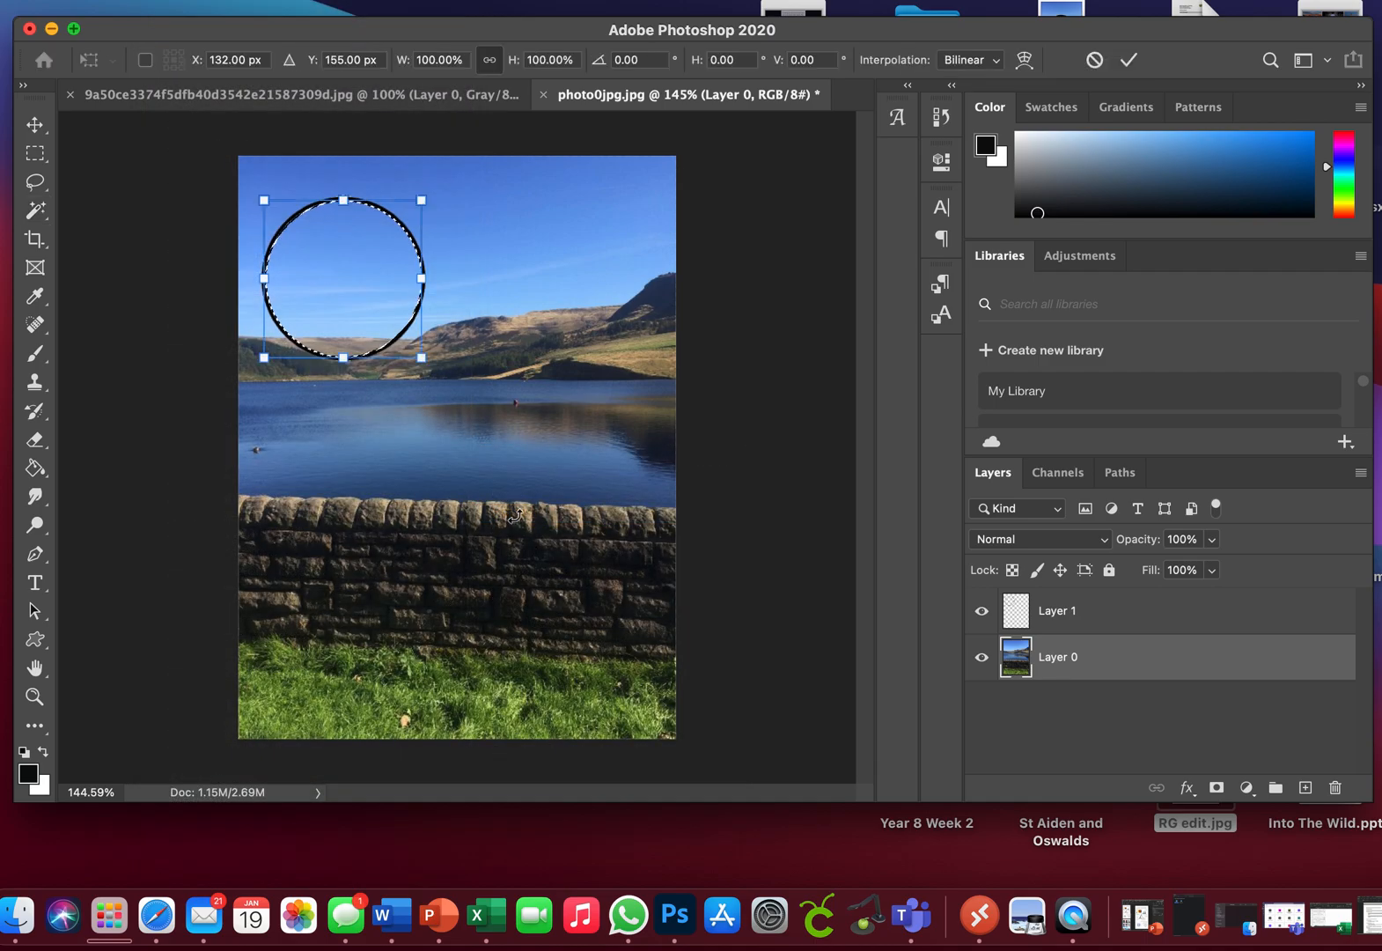
{"action": "left_click_drag", "start_coordinate": [444, 357], "coordinate": [246, 214]}
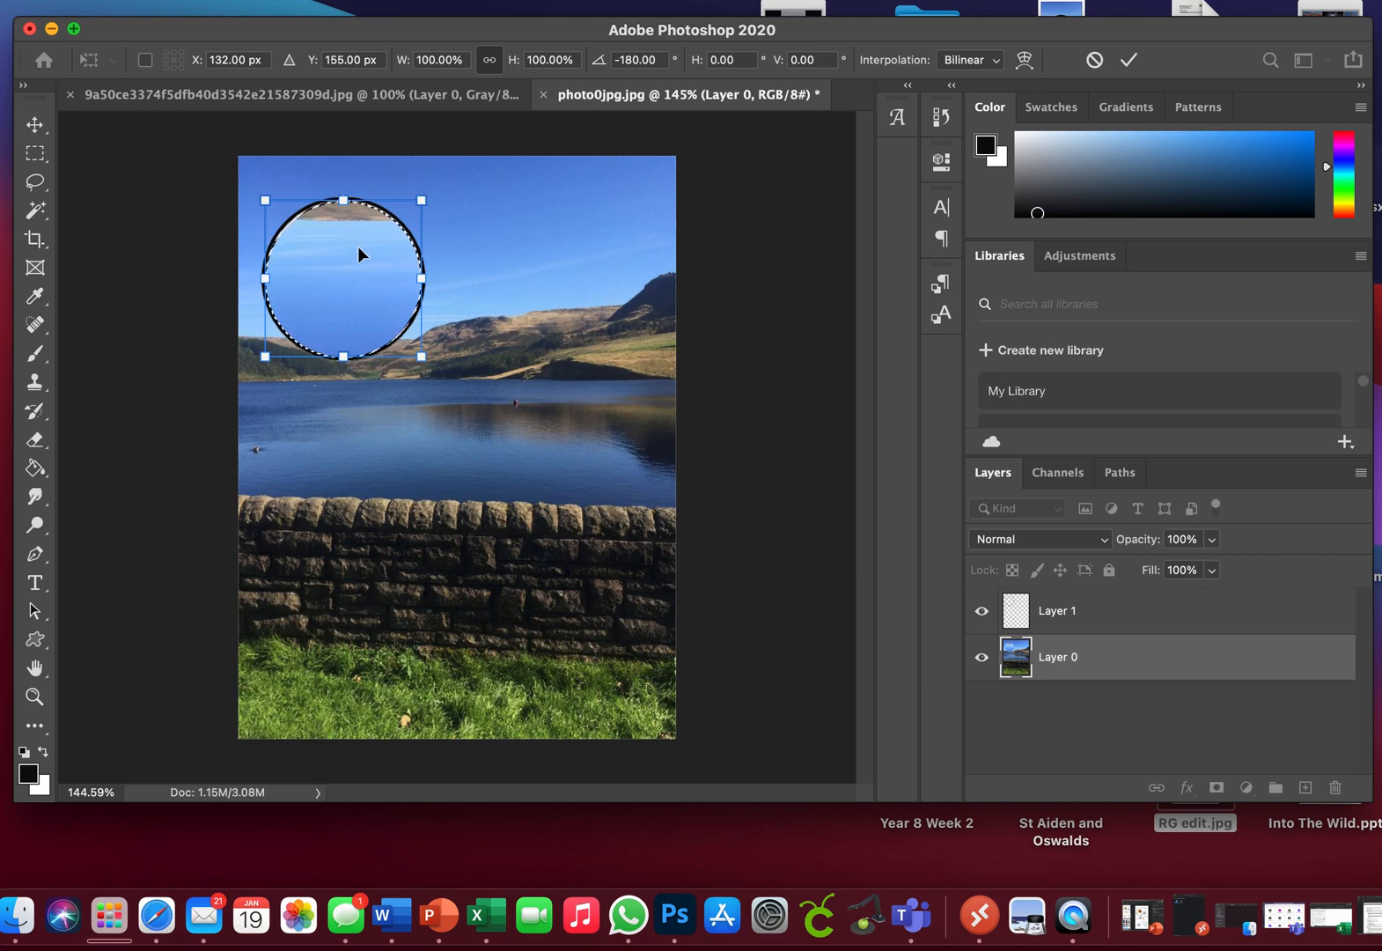
{"action": "key", "text": "w"}
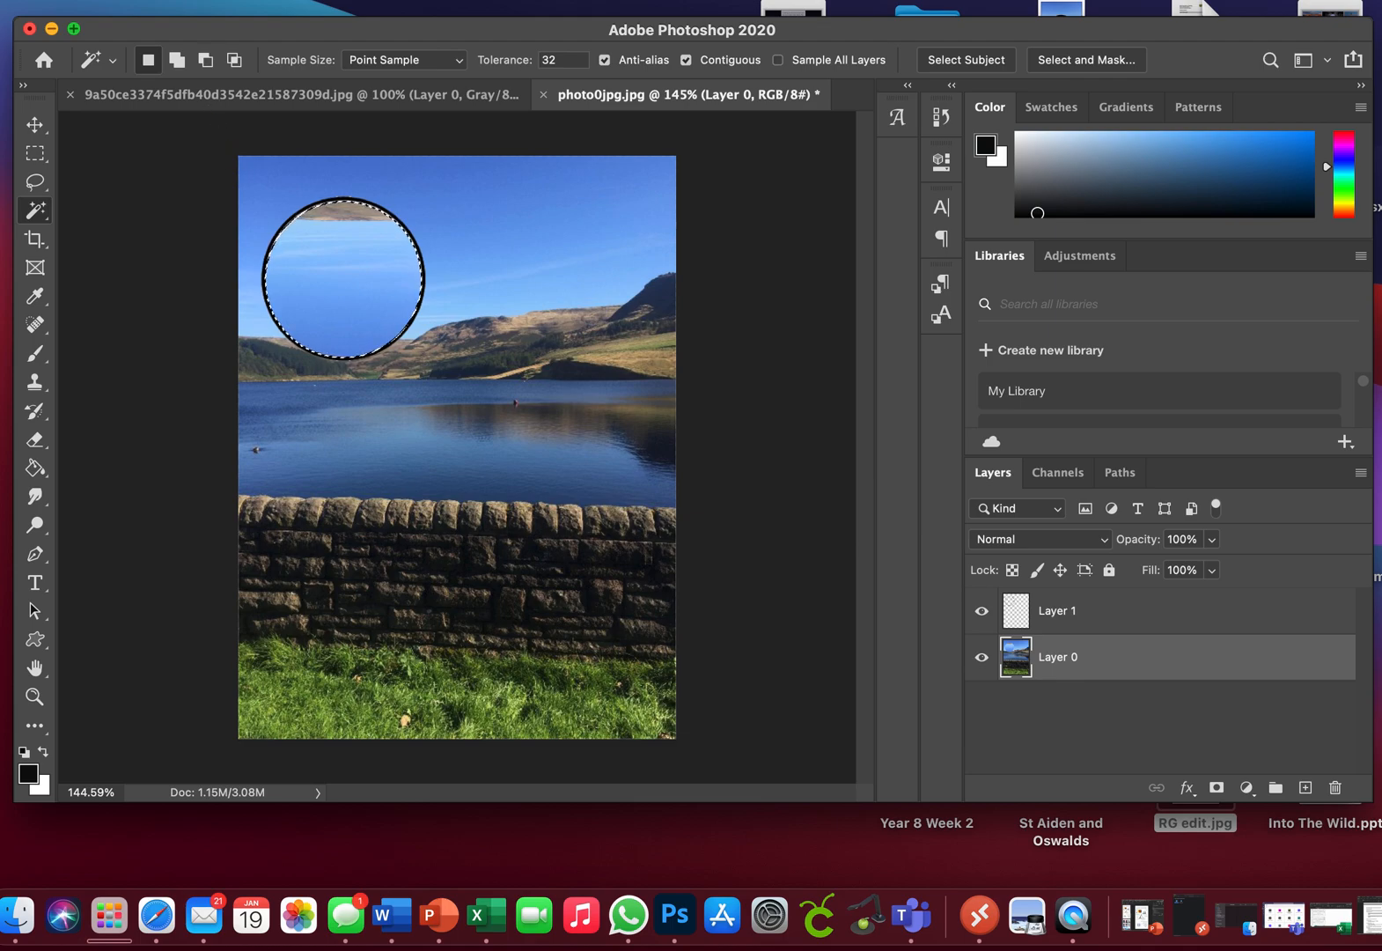
Step: Apply Levels to the rotated circle area with midtones 0.40 and white input 201, then clear the selection
{"action": "left_click", "coordinate": [165, 1]}
{"action": "mouse_move", "coordinate": [215, 1]}
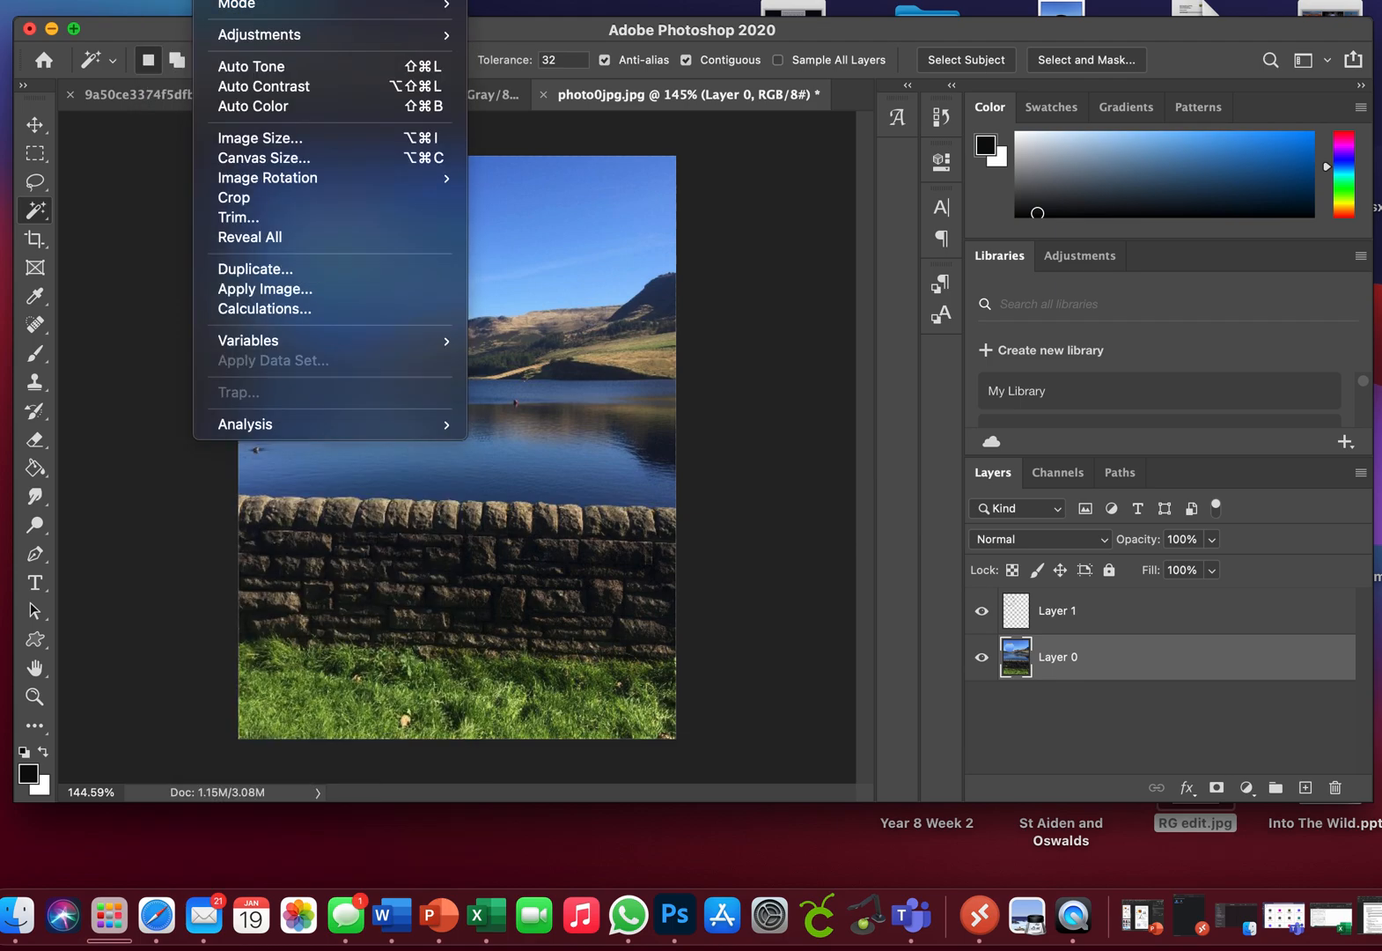
{"action": "mouse_move", "coordinate": [260, 35]}
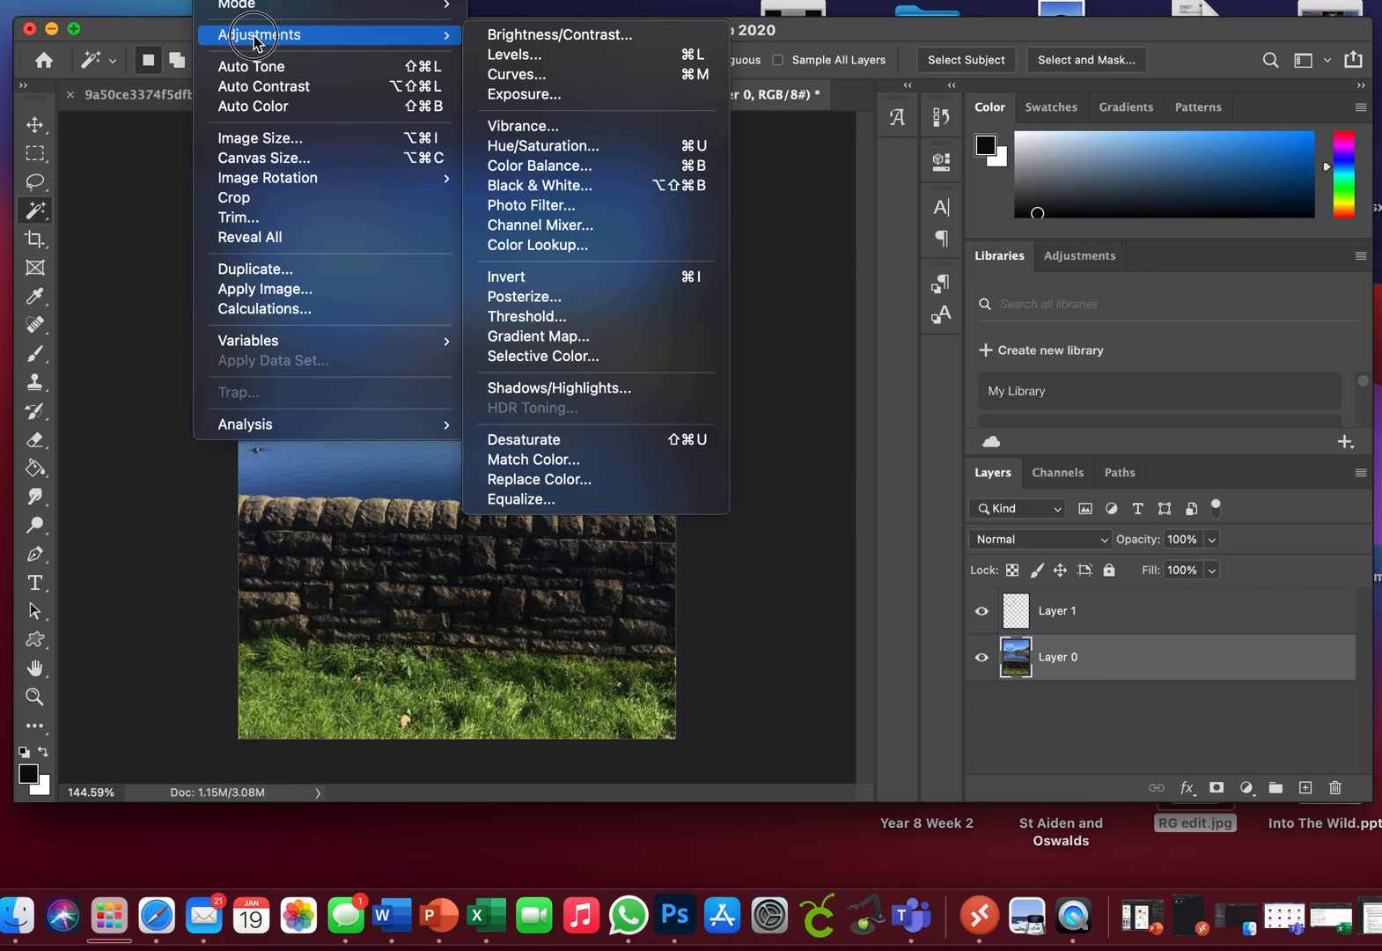
{"action": "left_click", "coordinate": [537, 55]}
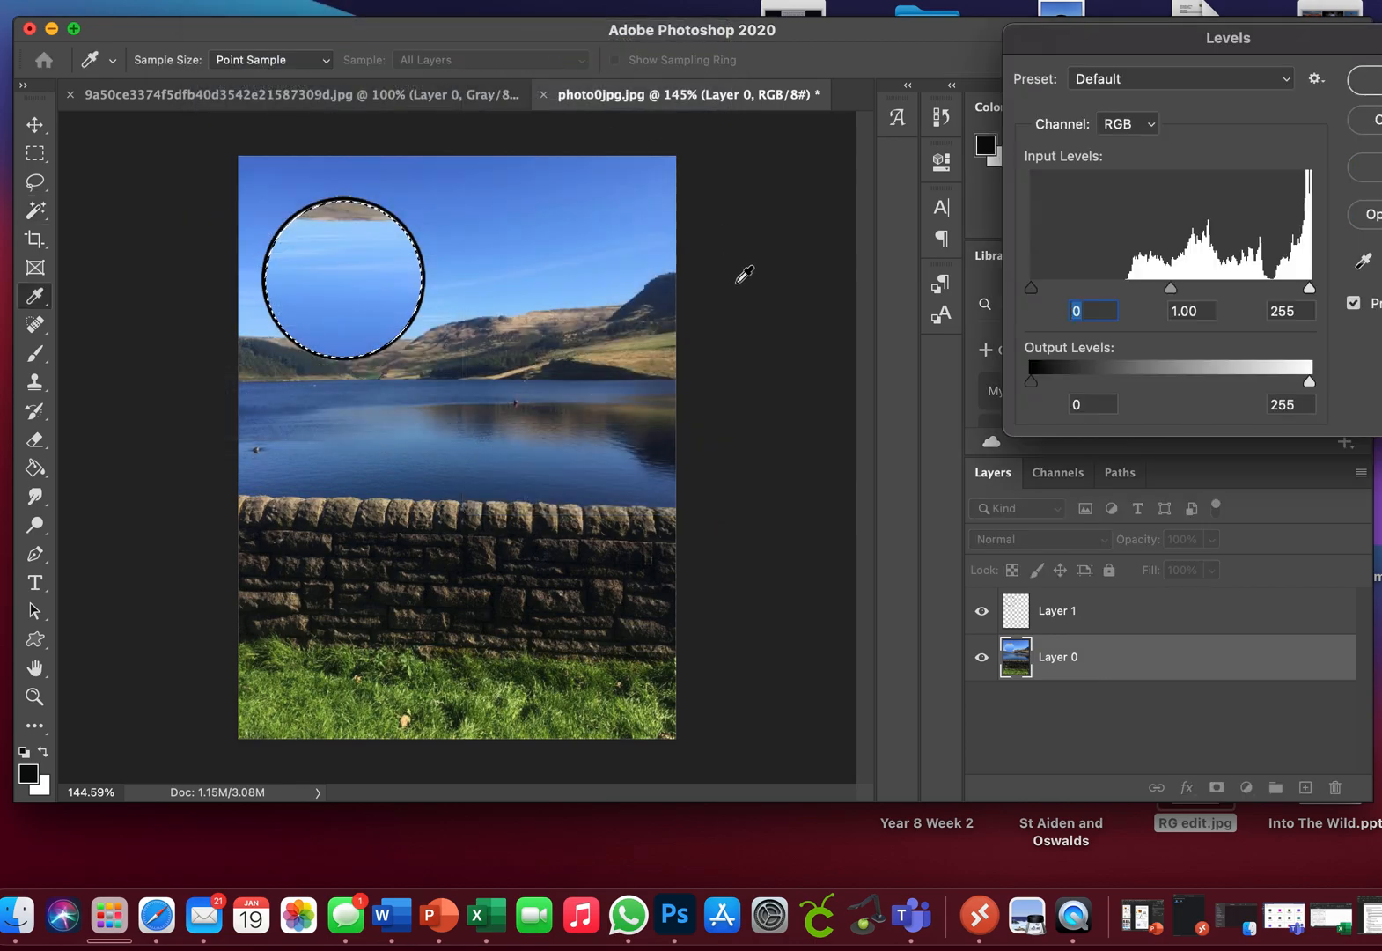
{"action": "left_click_drag", "start_coordinate": [1172, 288], "coordinate": [1211, 293]}
{"action": "left_click_drag", "start_coordinate": [1309, 289], "coordinate": [1197, 294]}
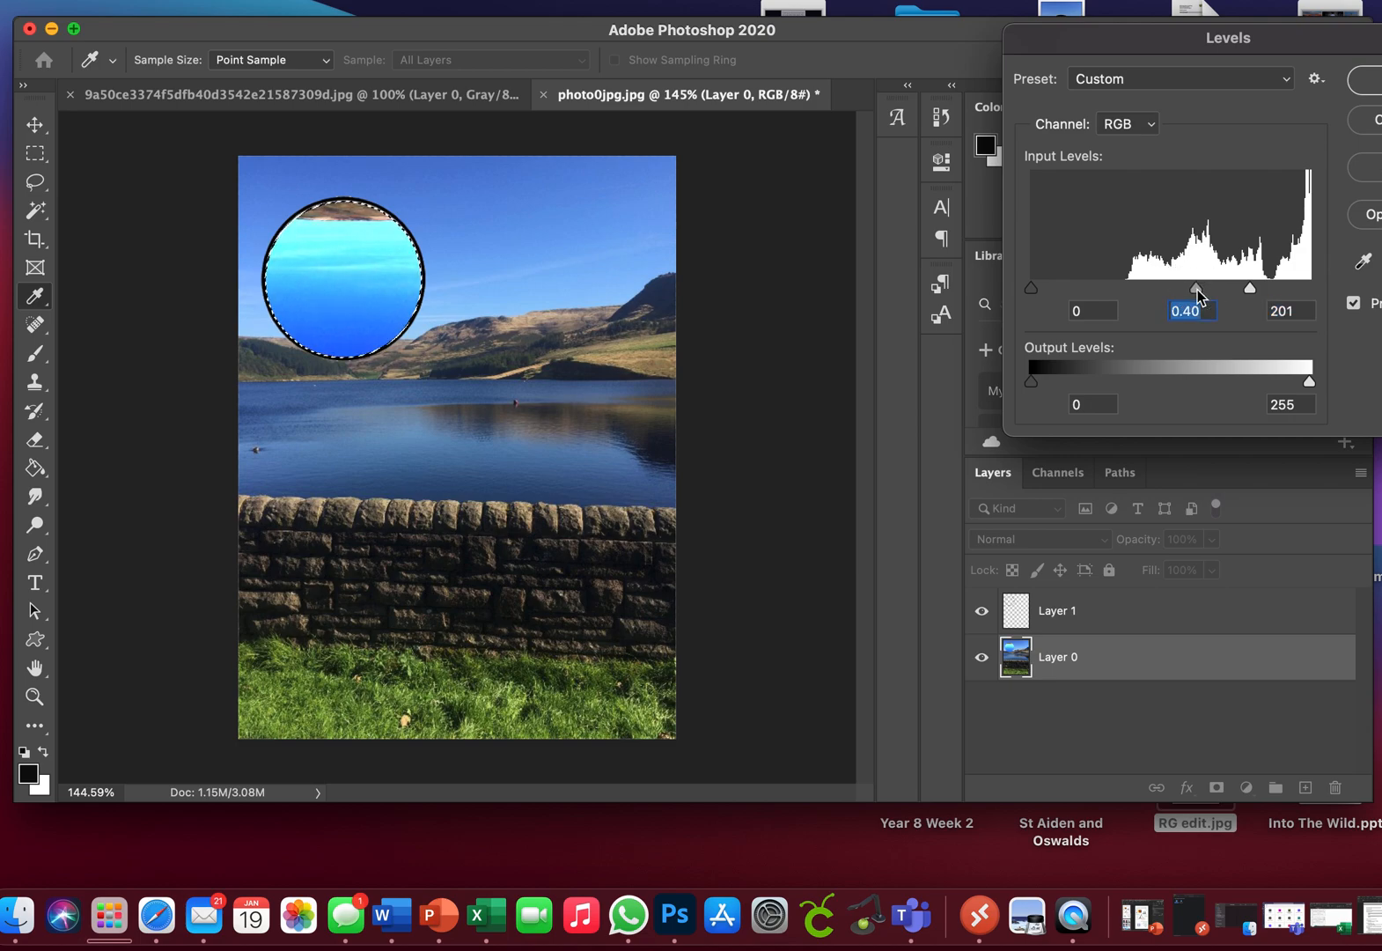
{"action": "left_click", "coordinate": [1365, 79]}
{"action": "key", "text": "w"}
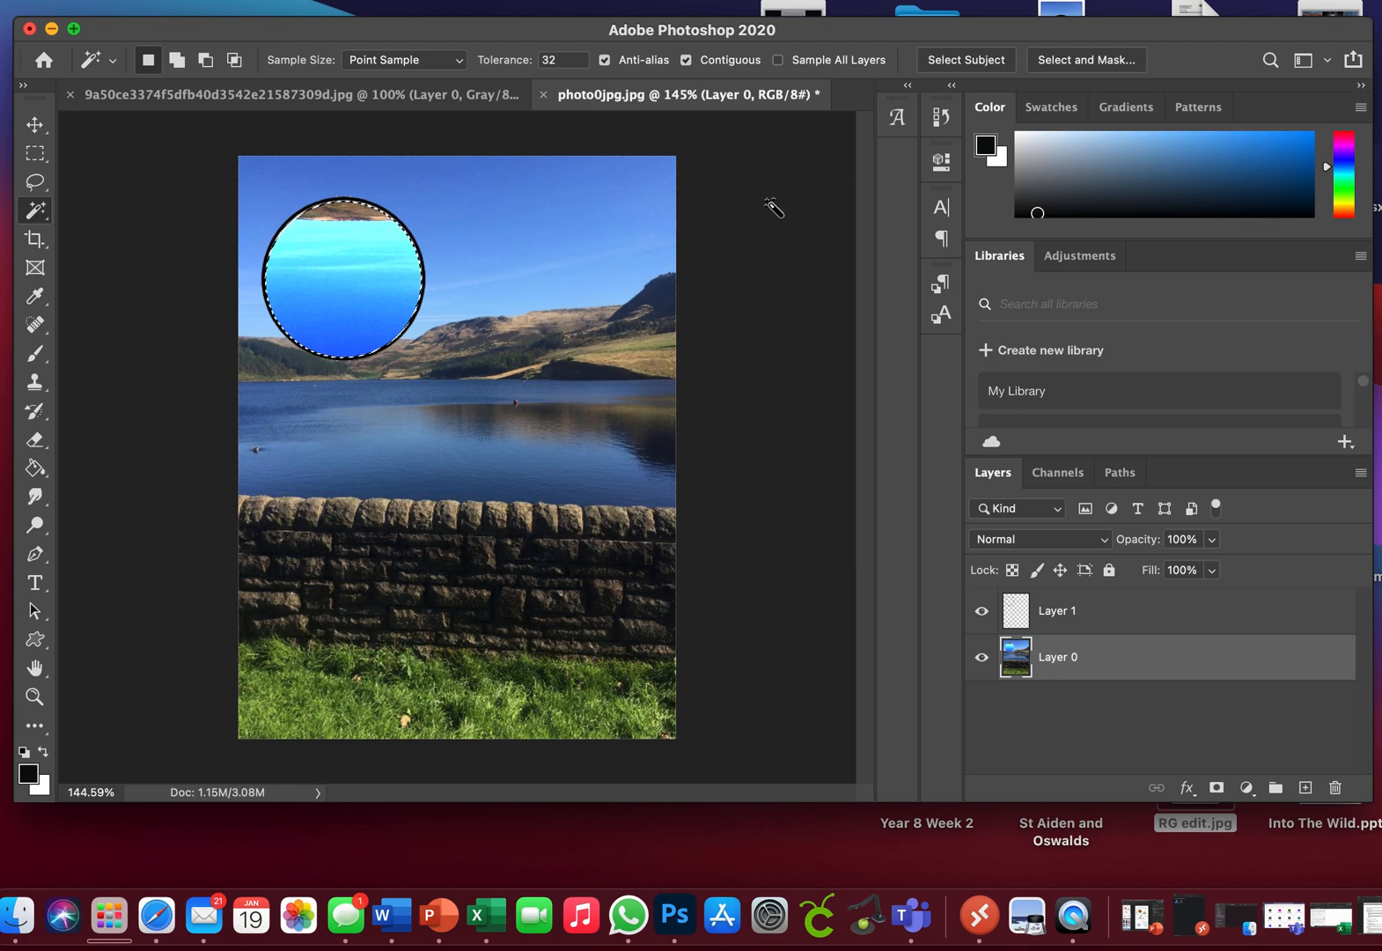
{"action": "left_click", "coordinate": [398, 0]}
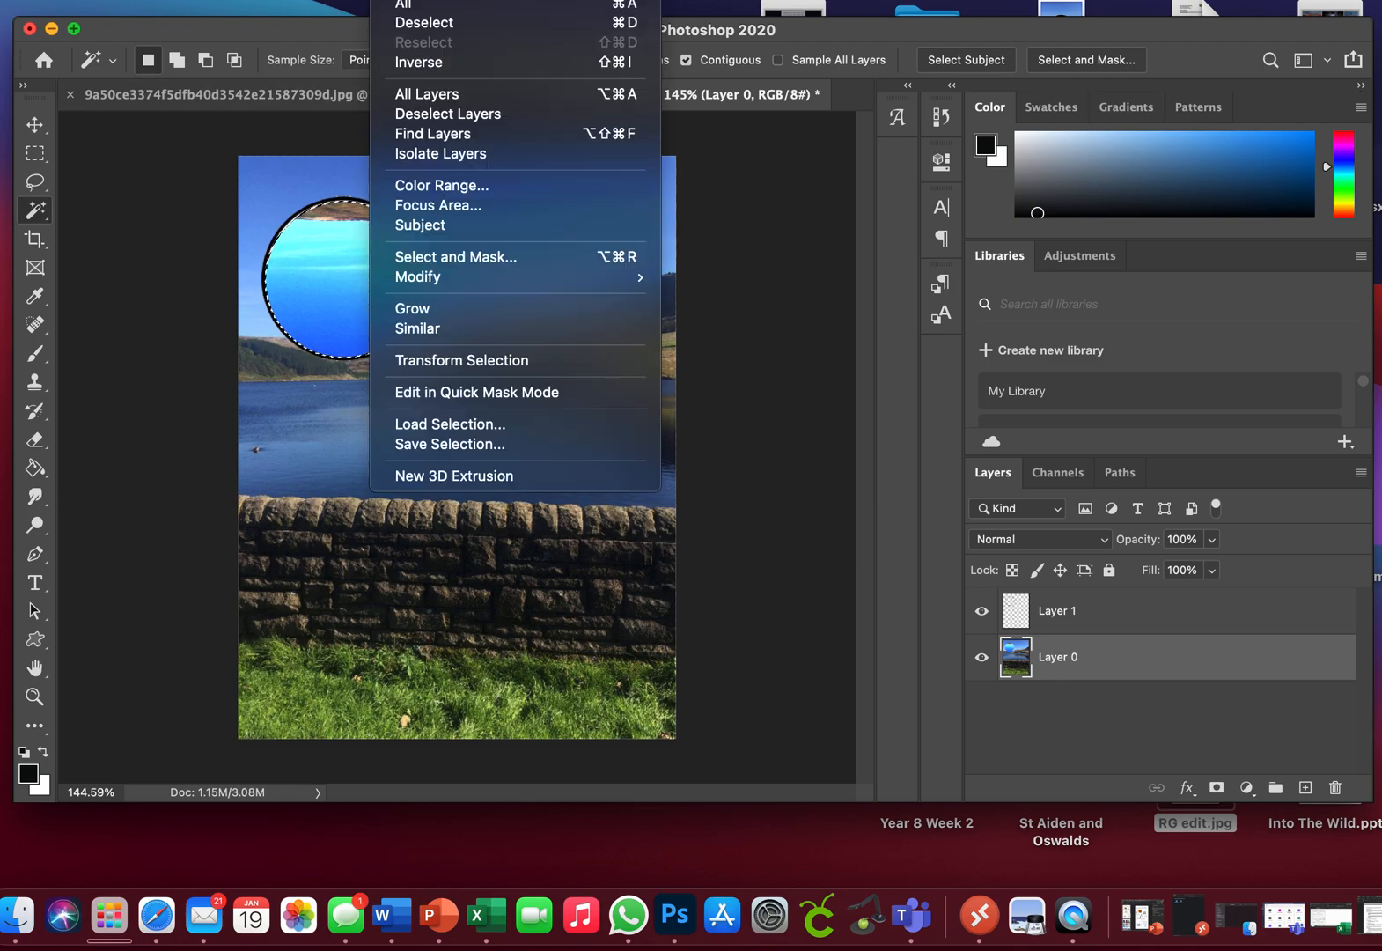
{"action": "left_click", "coordinate": [409, 23]}
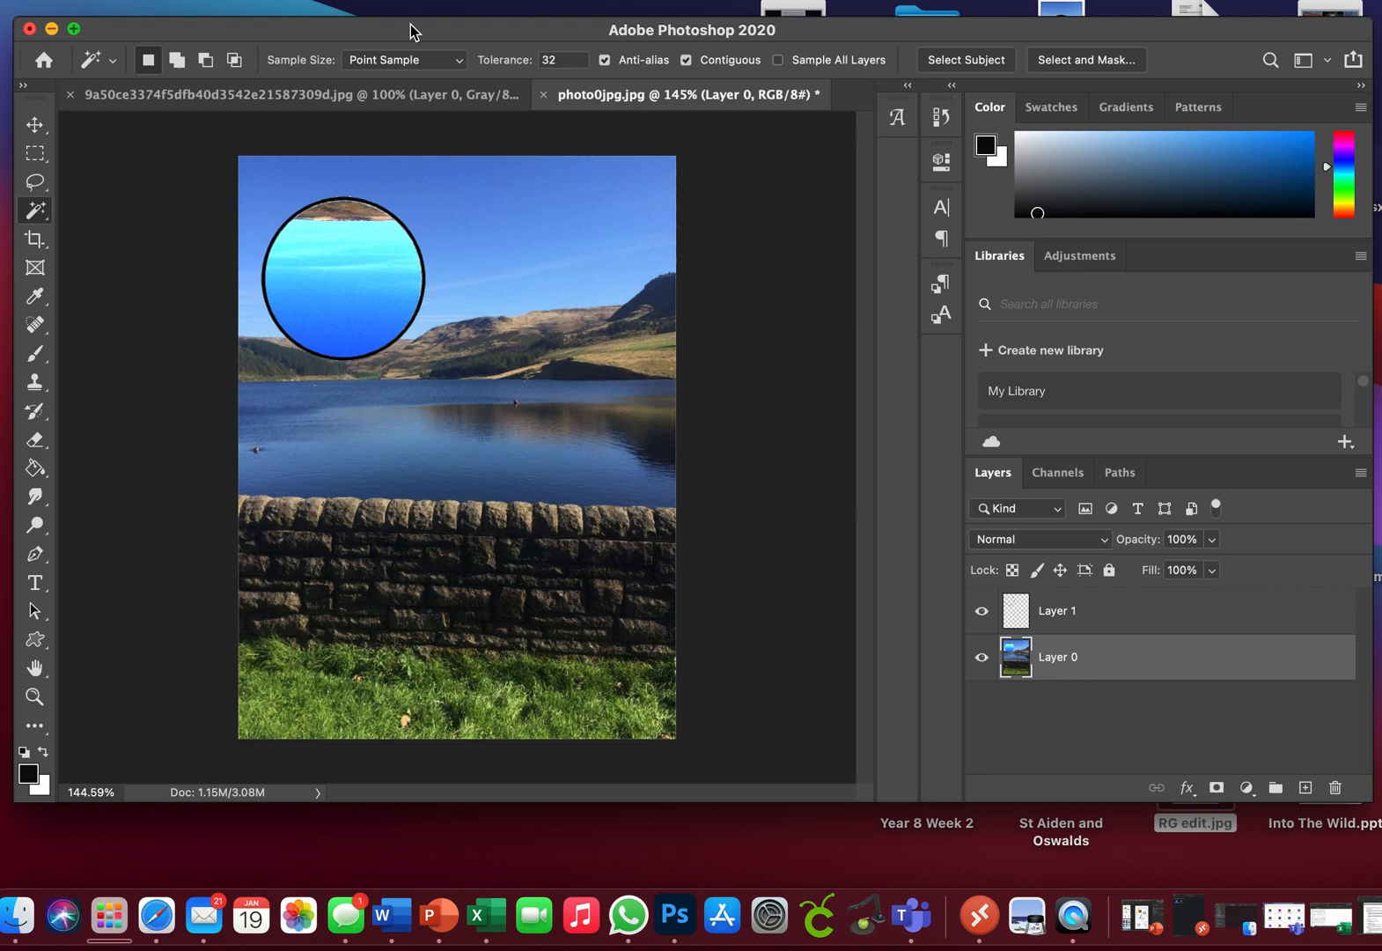
Step: Move the circle outline on Layer 1 horizontally across the sky to the area above the hills on the right
{"action": "left_click", "coordinate": [34, 124]}
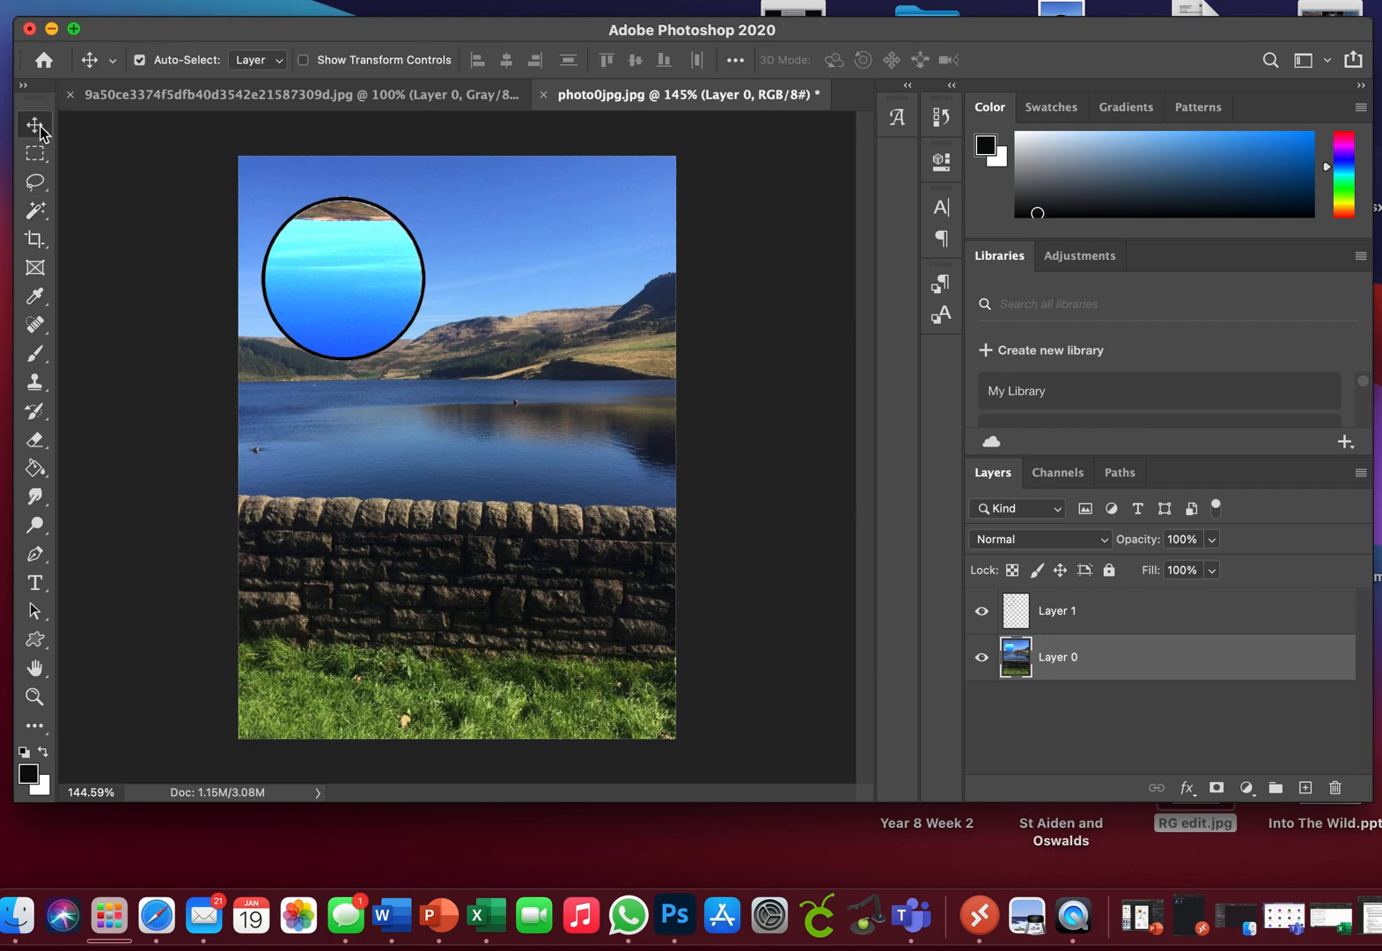
{"action": "left_click", "coordinate": [1052, 604]}
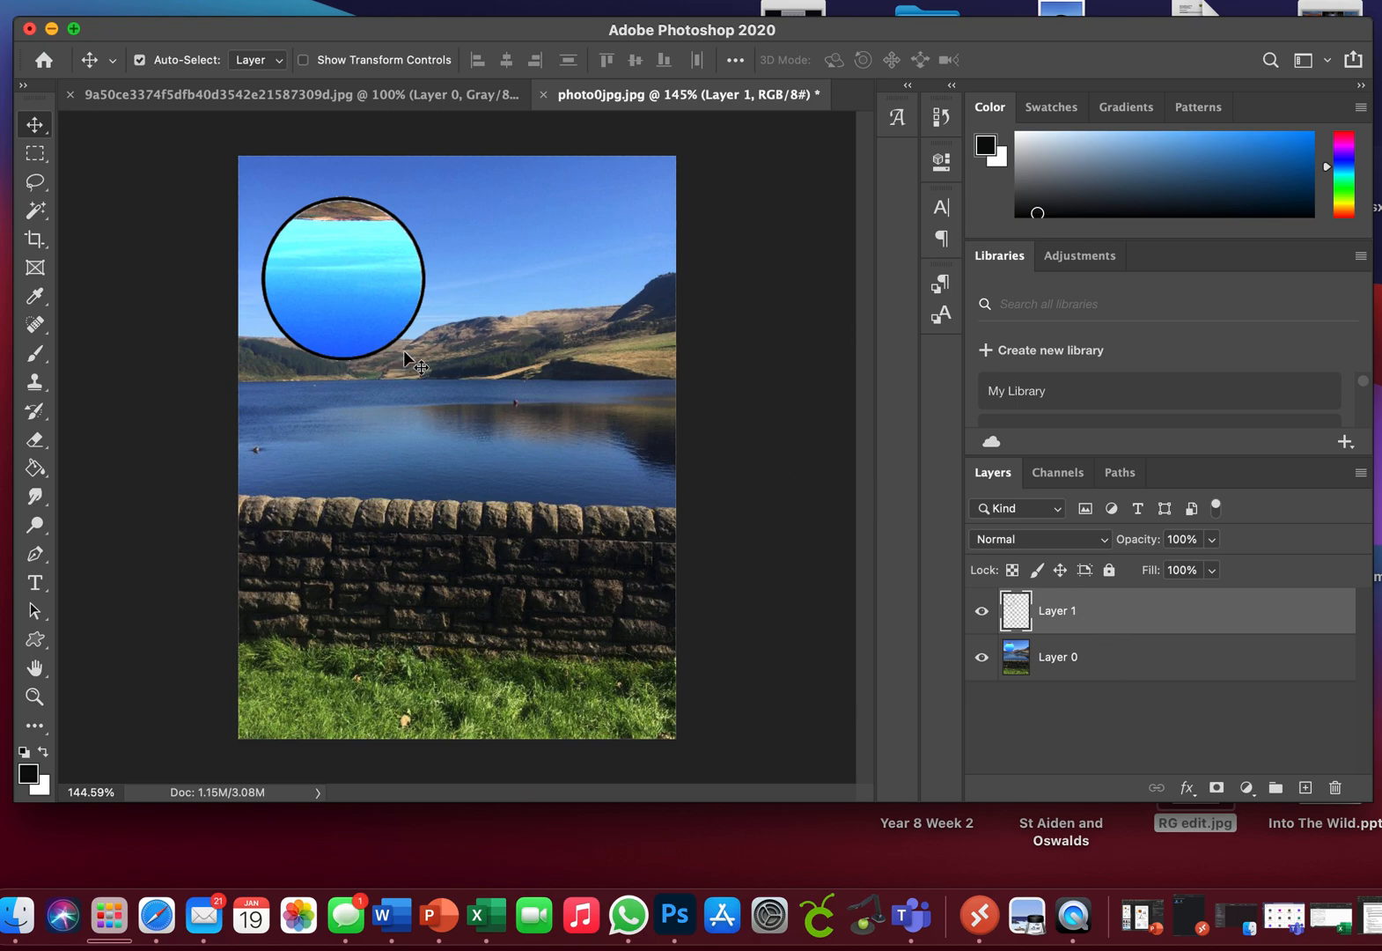
{"action": "left_click_drag", "start_coordinate": [386, 349], "coordinate": [596, 349]}
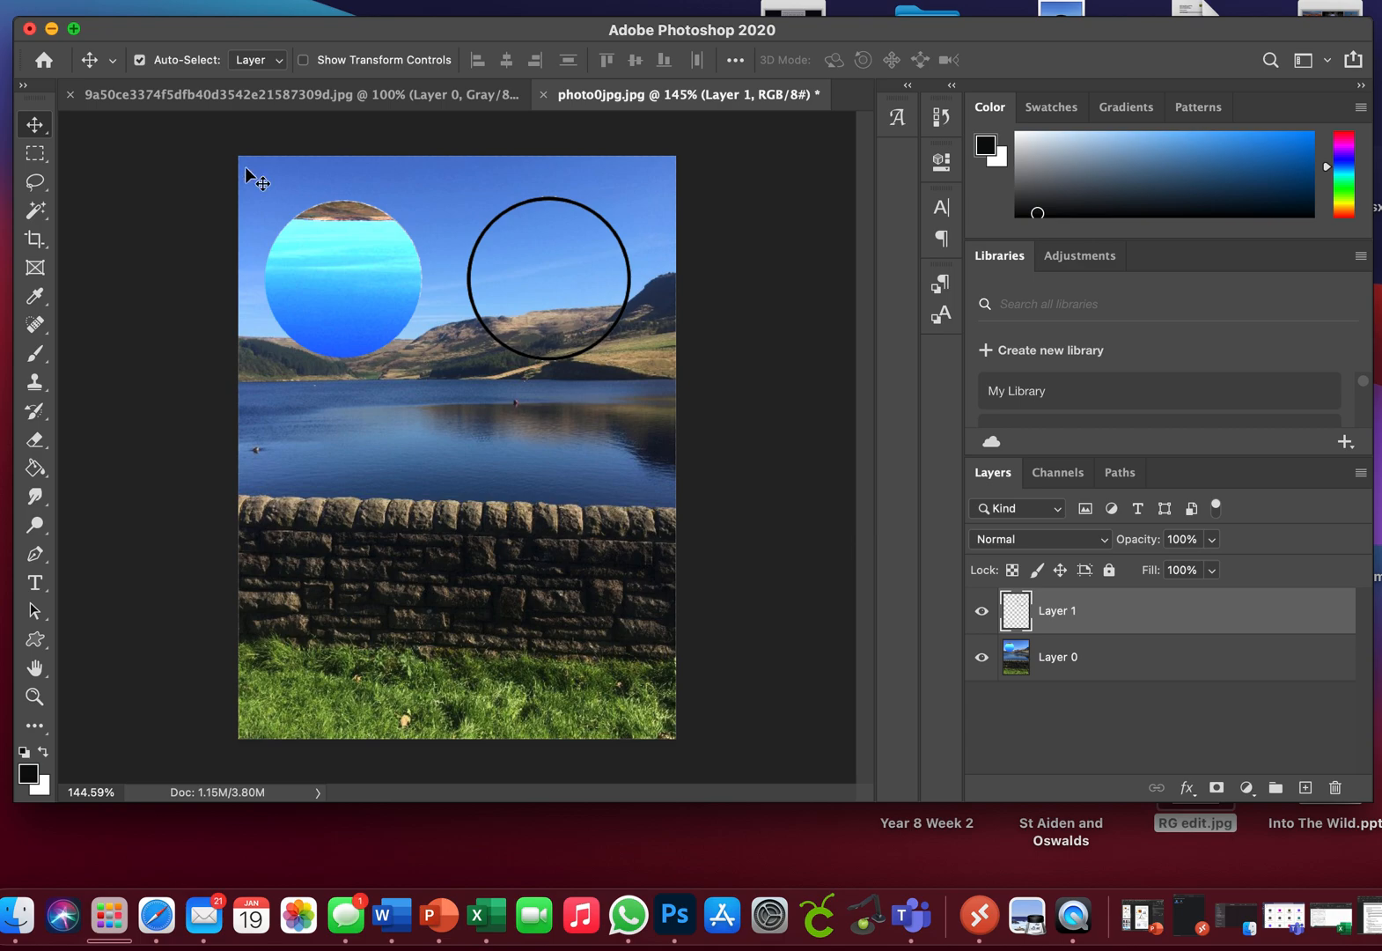
Step: Select the area inside the moved circle outline with the Magic Wand Tool and rotate that part of Layer 0 by about -180°
{"action": "left_click", "coordinate": [44, 207]}
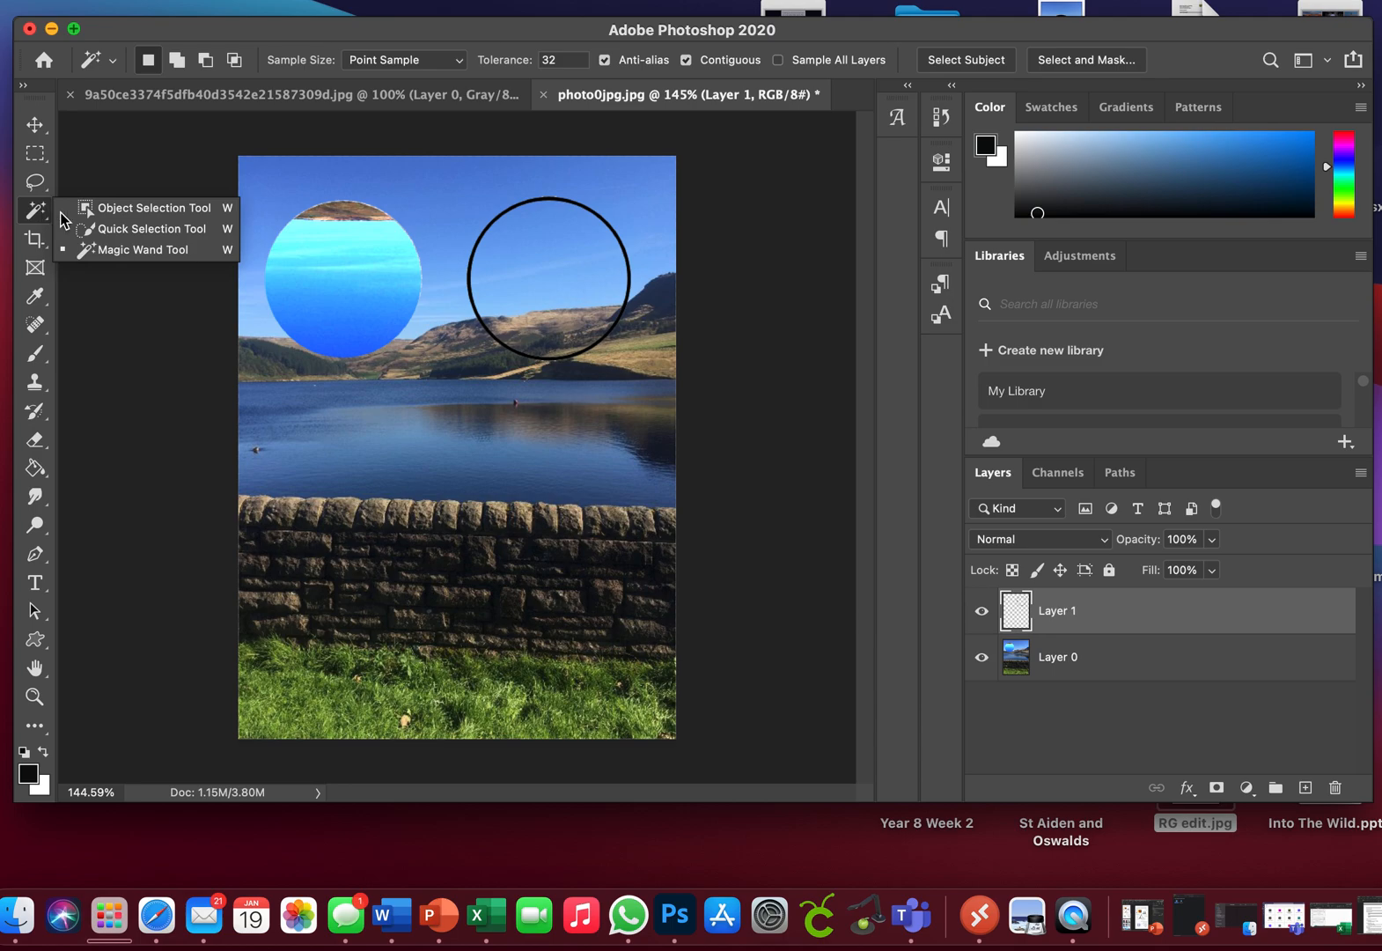
{"action": "left_click", "coordinate": [123, 247]}
{"action": "left_click", "coordinate": [558, 278]}
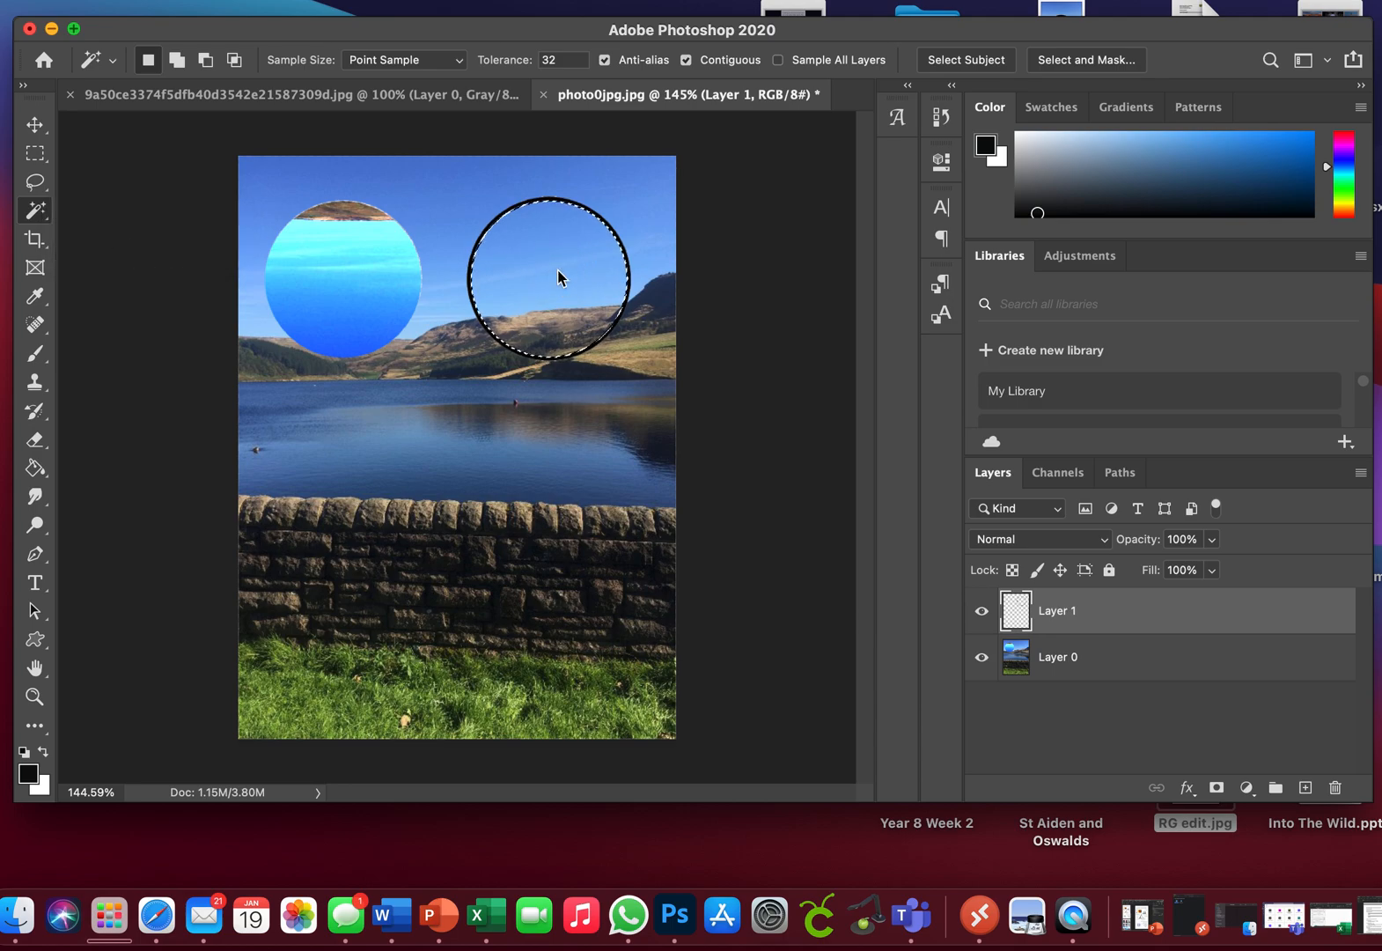
{"action": "left_click", "coordinate": [1094, 667]}
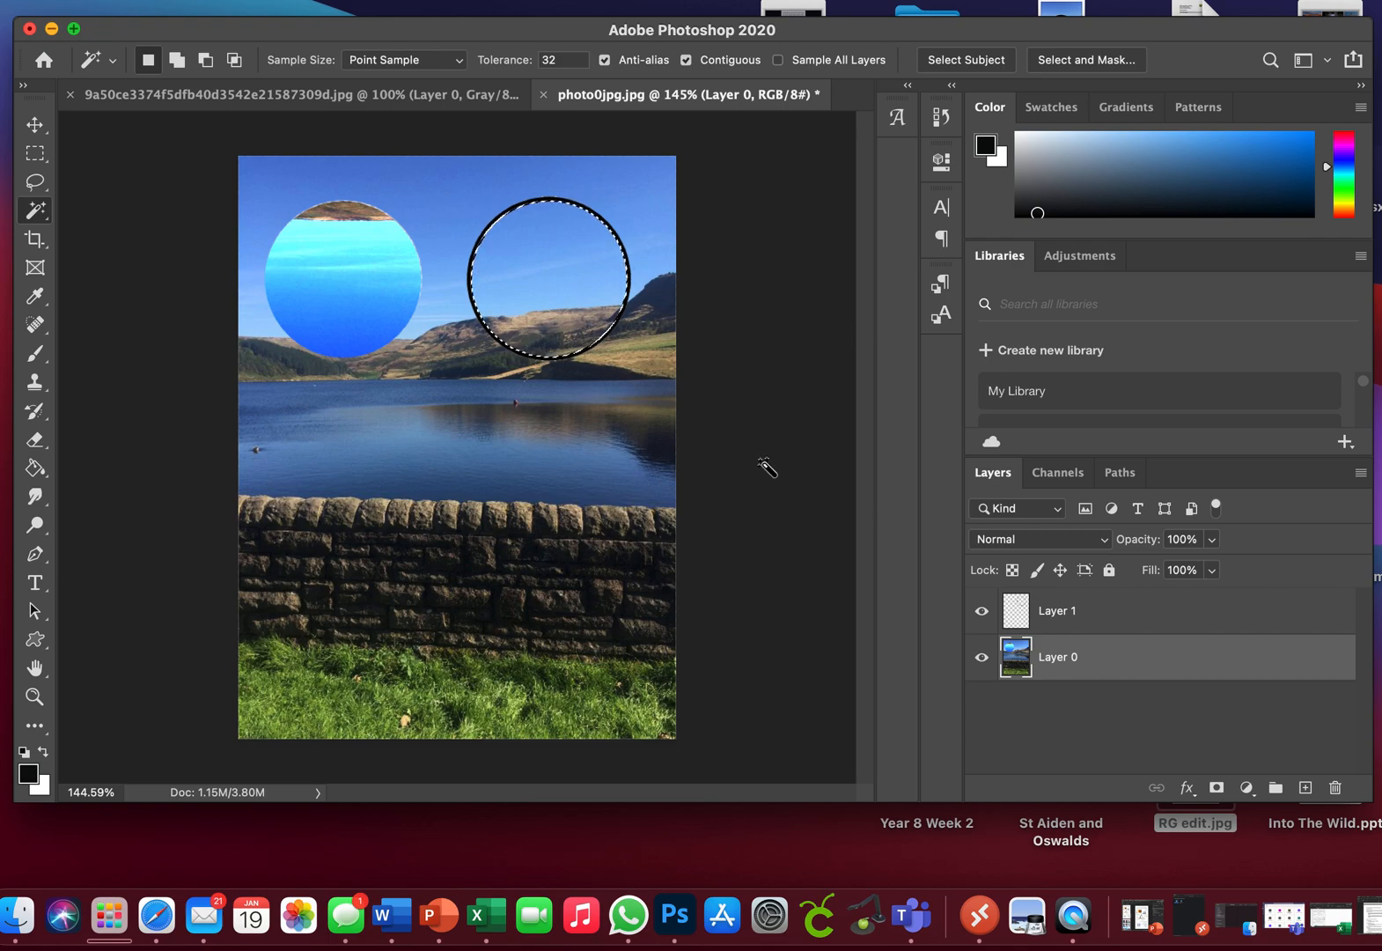
{"action": "left_click", "coordinate": [218, 0]}
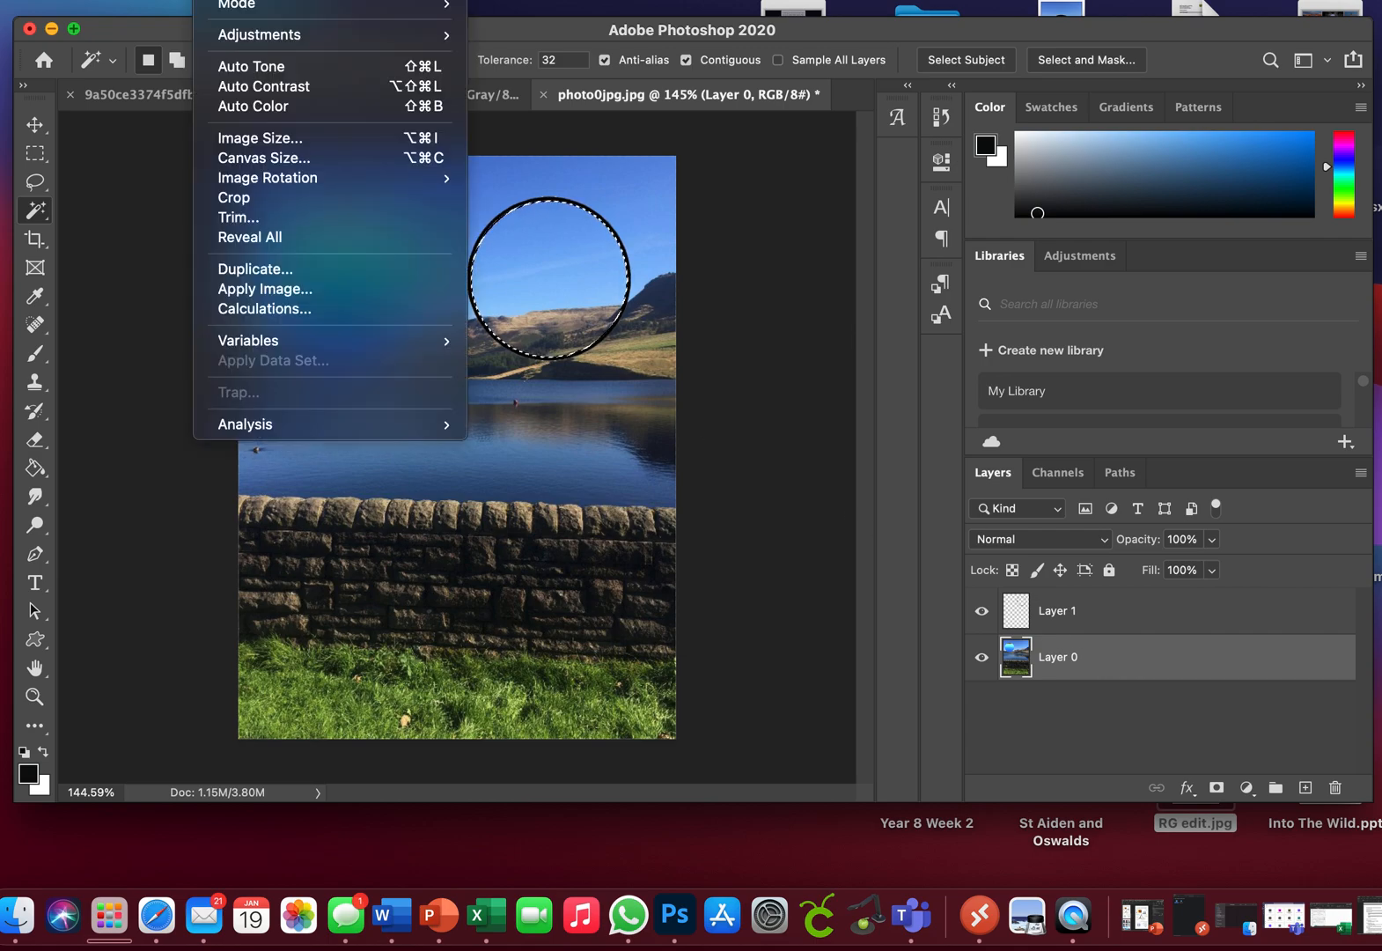
{"action": "mouse_move", "coordinate": [168, 0]}
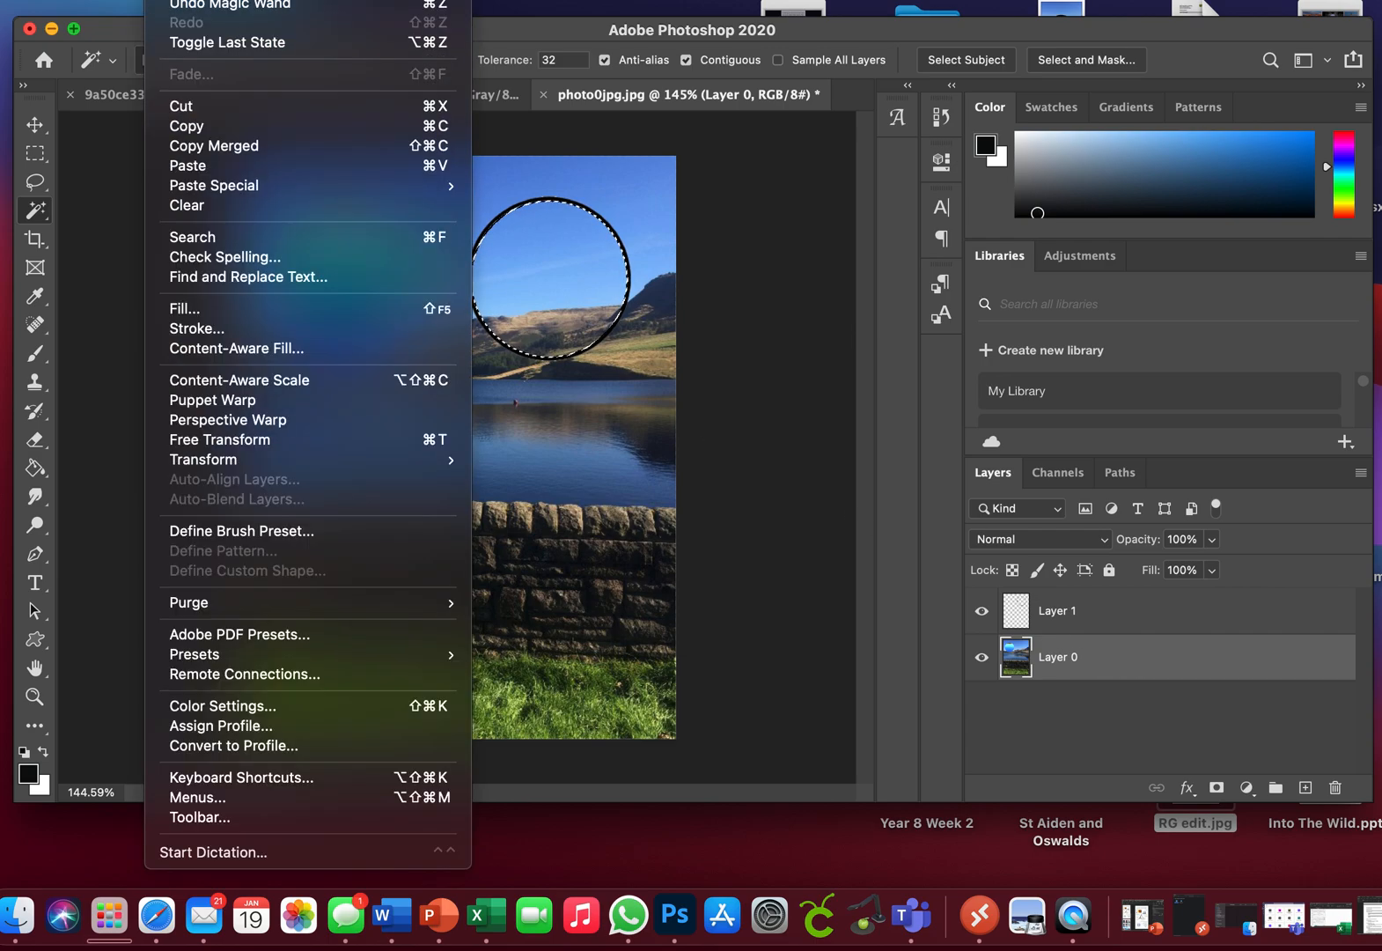
{"action": "mouse_move", "coordinate": [223, 459]}
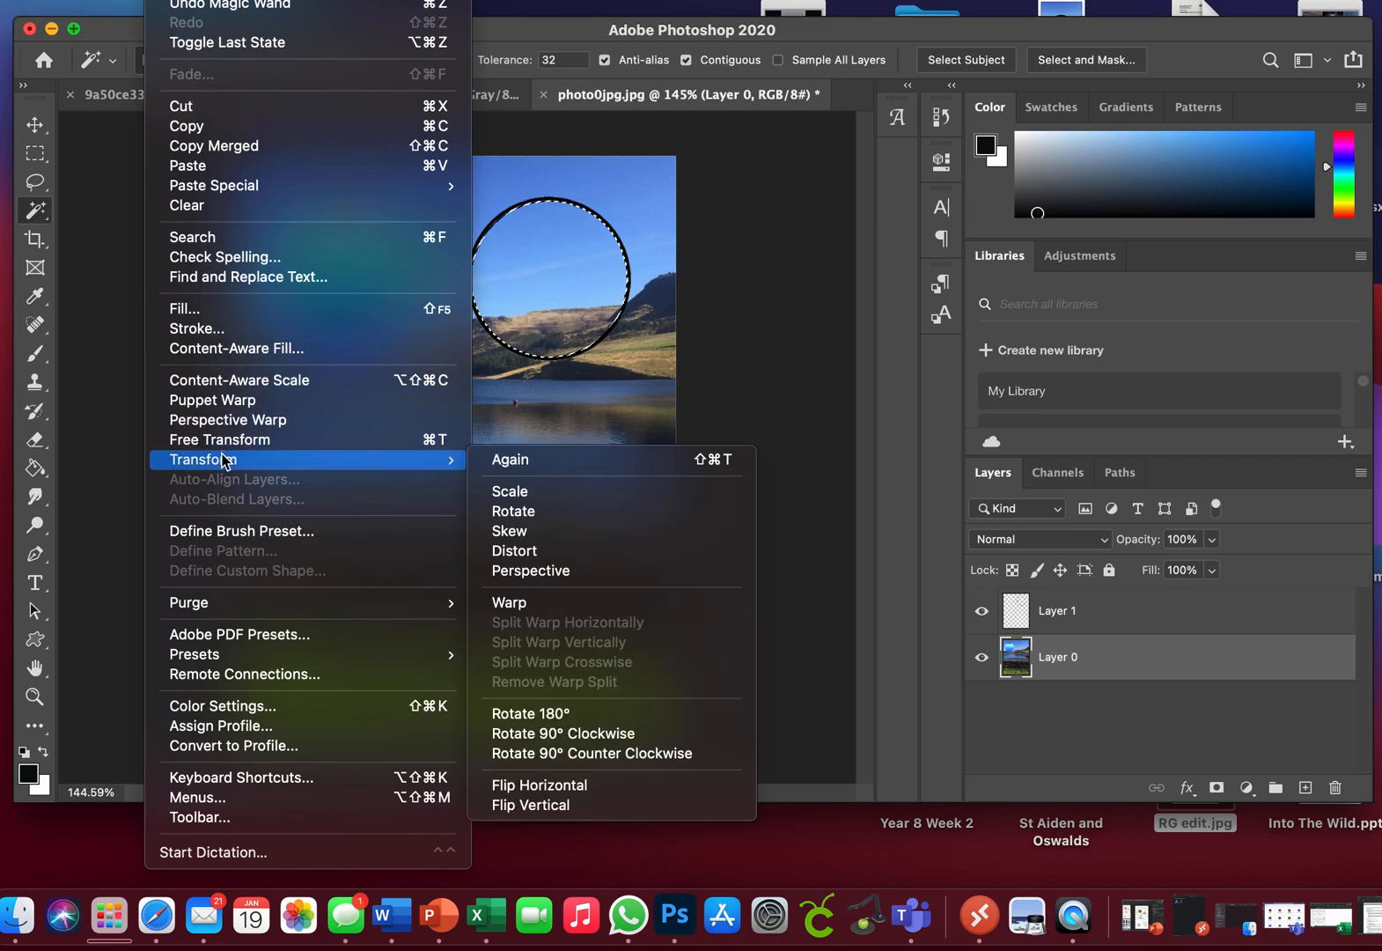
{"action": "left_click", "coordinate": [550, 516]}
{"action": "left_click_drag", "start_coordinate": [649, 361], "coordinate": [482, 374]}
{"action": "left_click_drag", "start_coordinate": [438, 282], "coordinate": [452, 227]}
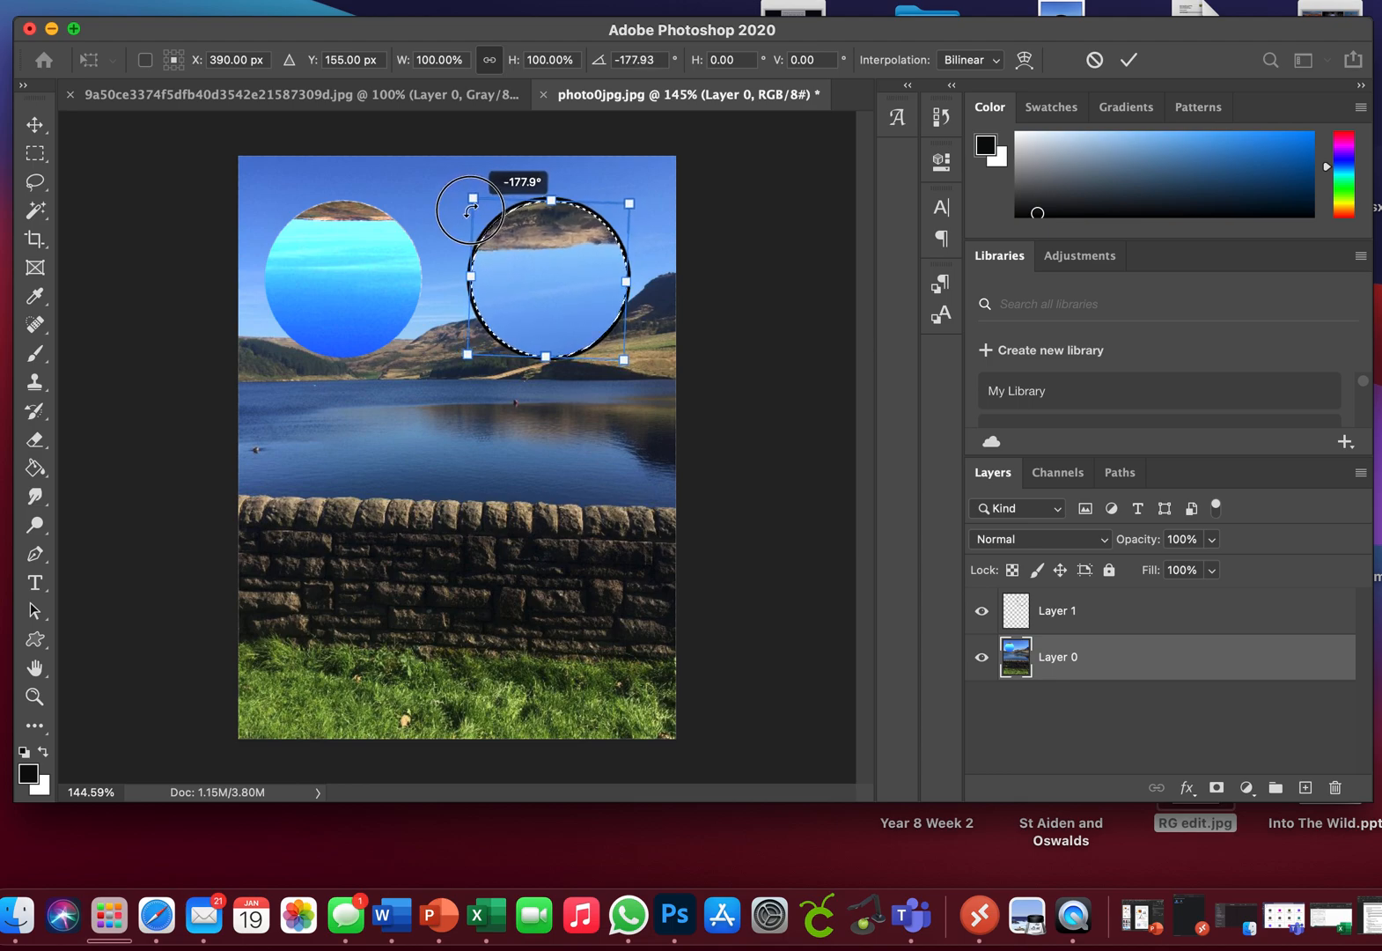
{"action": "left_click_drag", "start_coordinate": [471, 209], "coordinate": [471, 209]}
{"action": "key", "text": "Return"}
{"action": "key", "text": "w"}
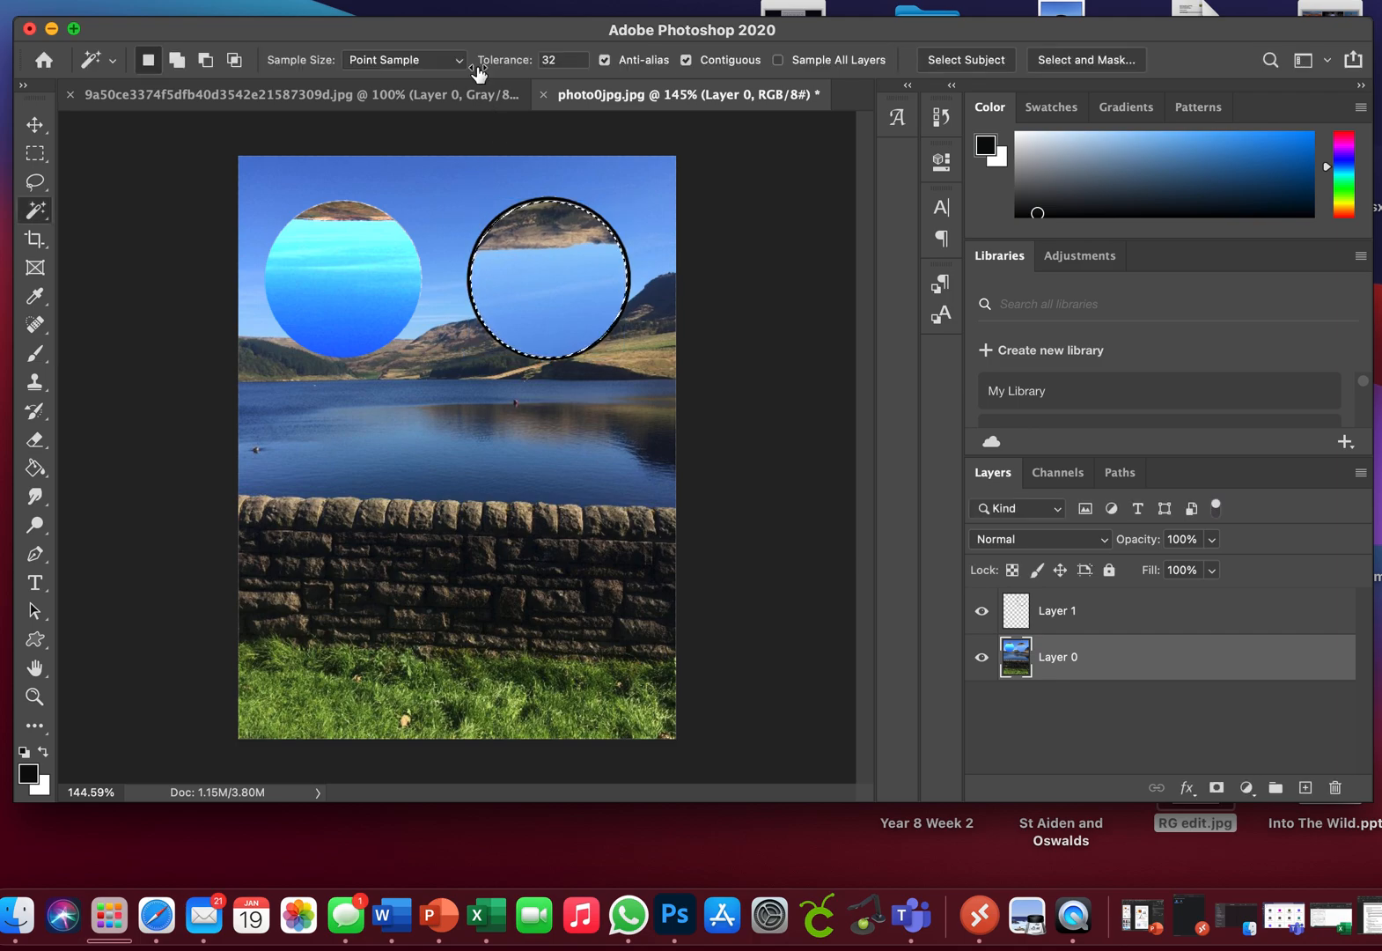
Step: Apply Levels to the second rotated circle area with midtones 0.55 and white input 202, then clear the selection
{"action": "left_click", "coordinate": [220, 0]}
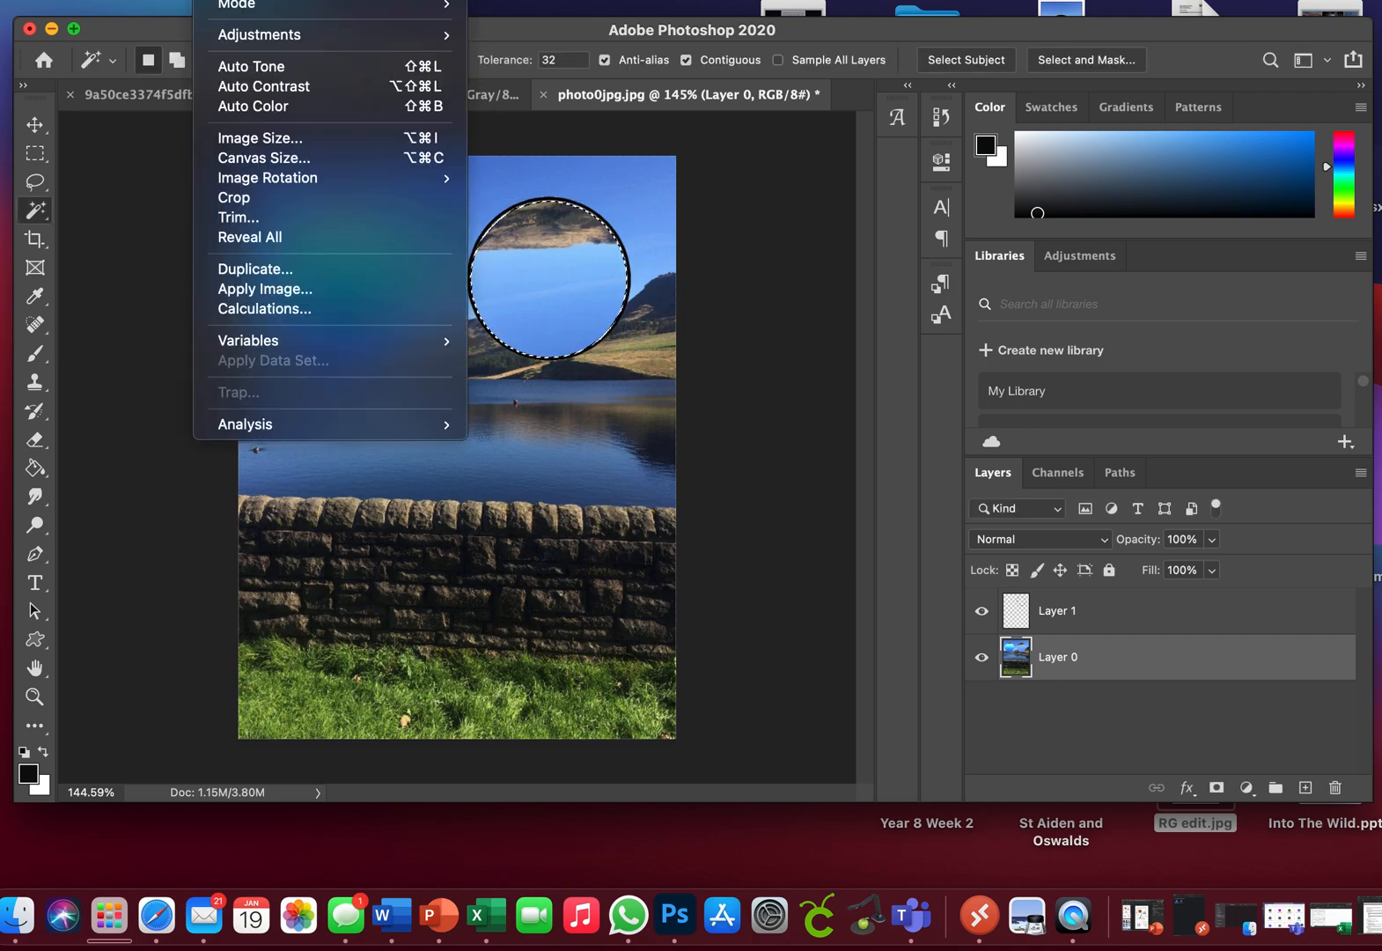
{"action": "mouse_move", "coordinate": [448, 26]}
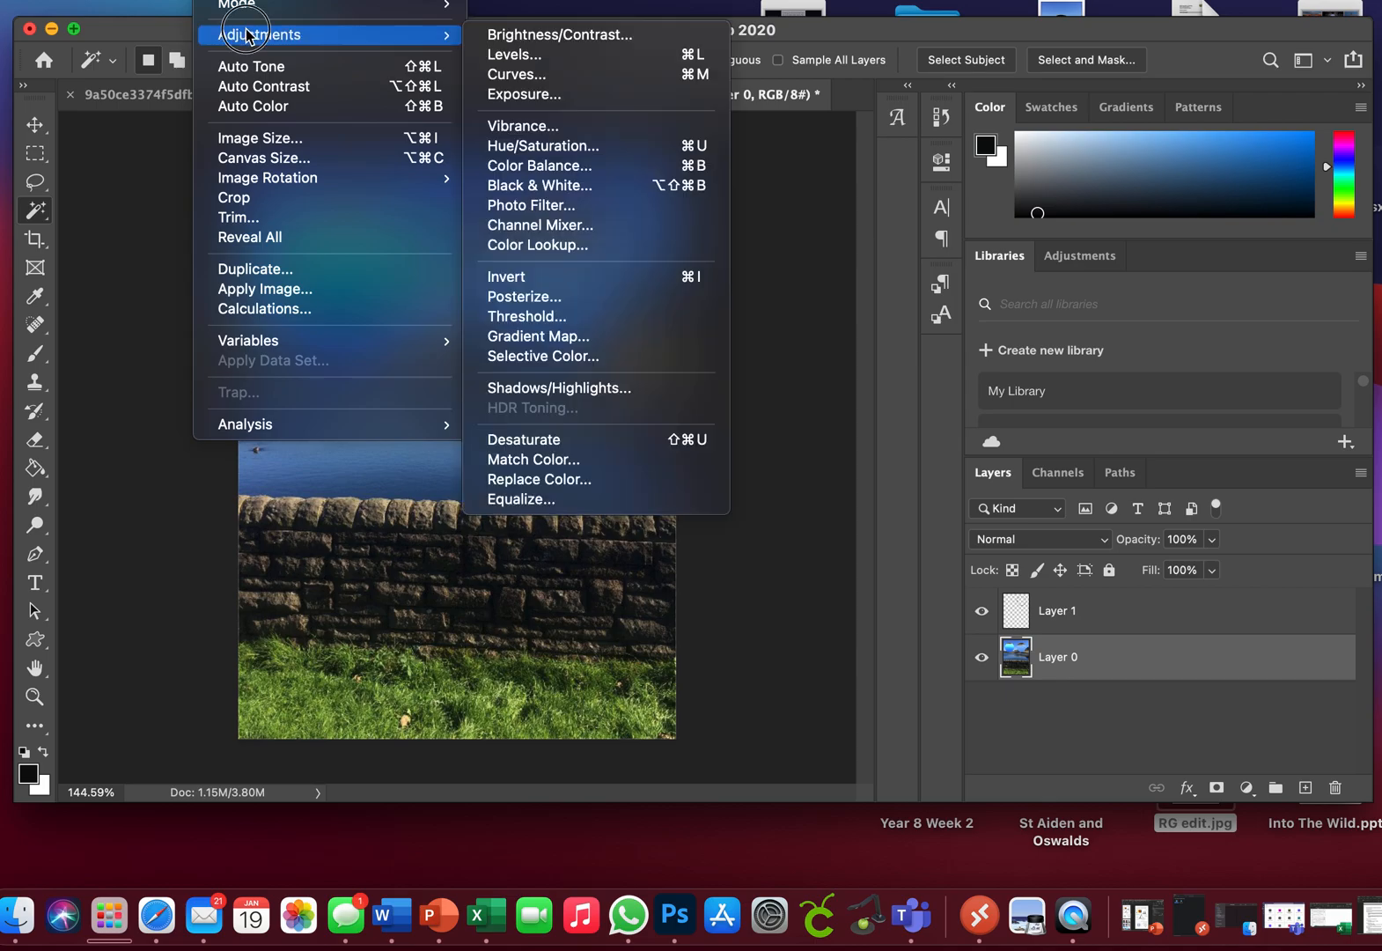
{"action": "left_click", "coordinate": [519, 54]}
{"action": "mouse_move", "coordinate": [1174, 288]}
{"action": "left_mouse_down"}
{"action": "mouse_move", "coordinate": [1108, 289]}
{"action": "mouse_move", "coordinate": [1201, 288]}
{"action": "left_mouse_up"}
{"action": "left_click_drag", "start_coordinate": [1316, 291], "coordinate": [1259, 293]}
{"action": "left_click_drag", "start_coordinate": [1224, 287], "coordinate": [1181, 291]}
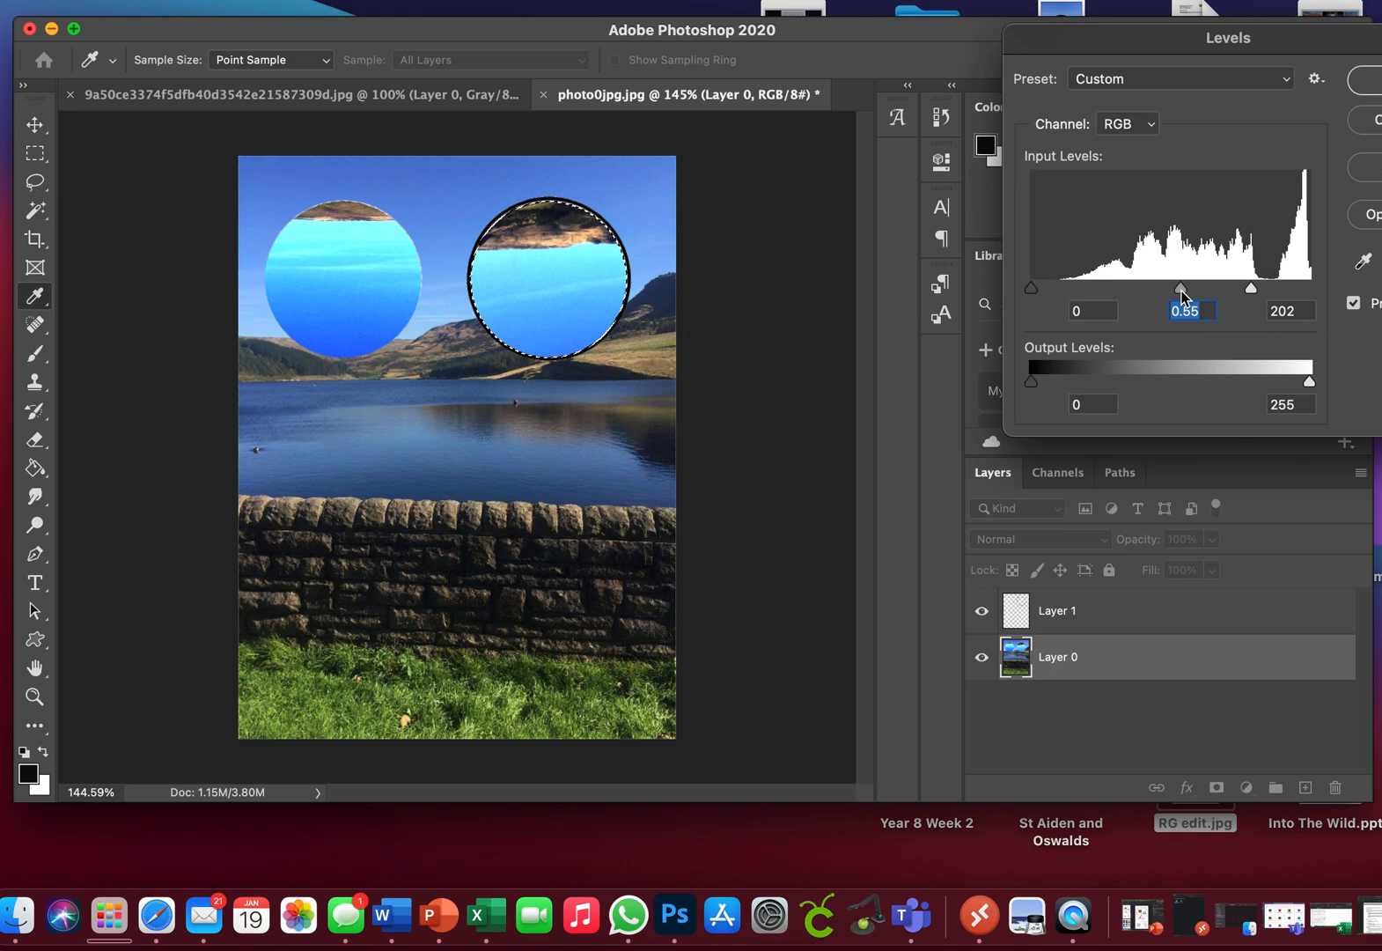
{"action": "left_click", "coordinate": [1367, 81]}
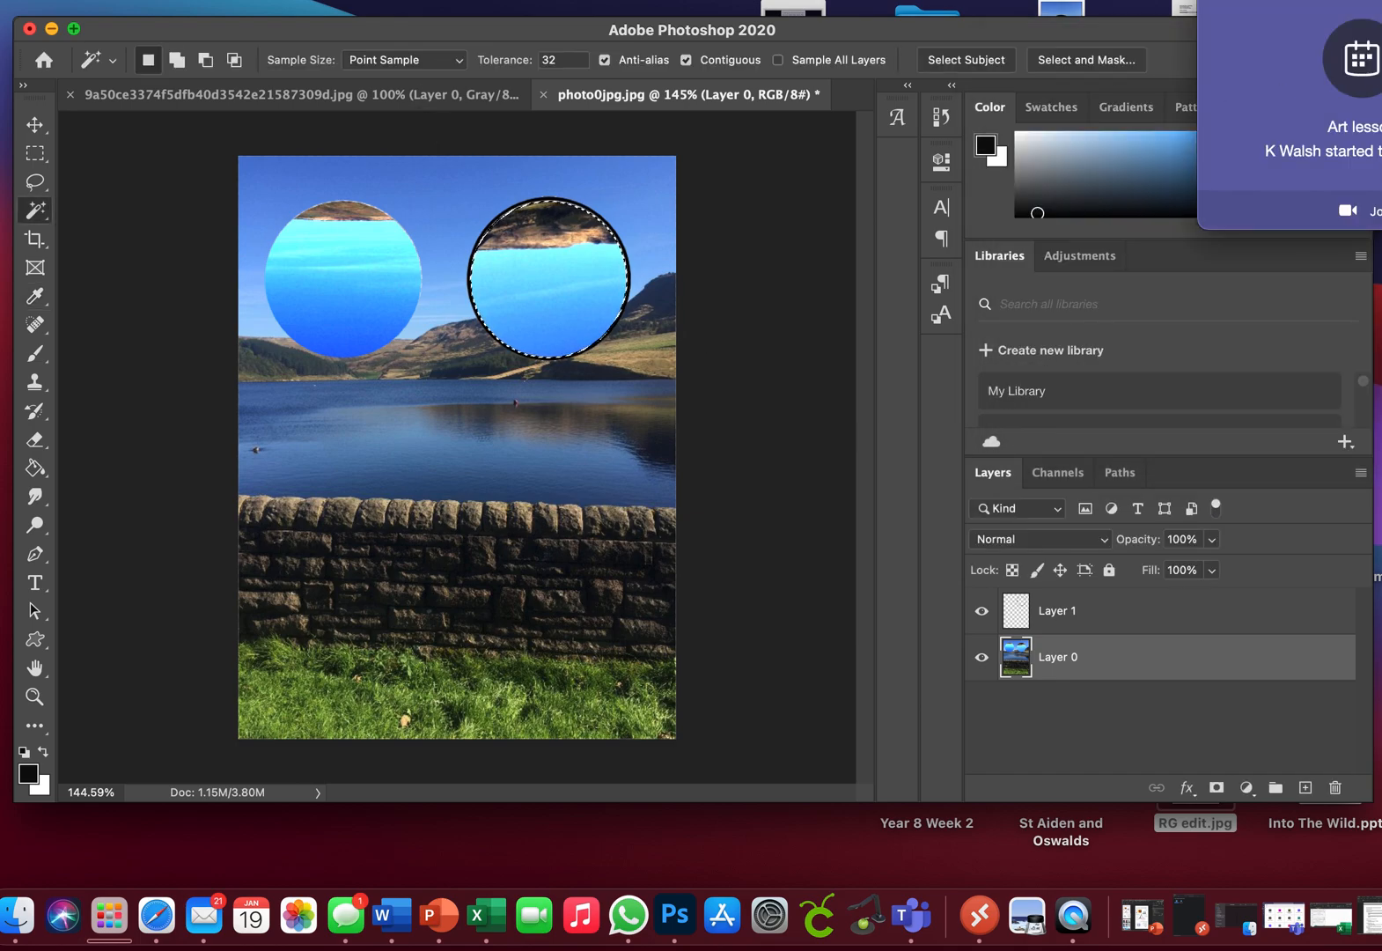
{"action": "key", "text": "super+d"}
{"action": "left_click", "coordinate": [306, 118]}
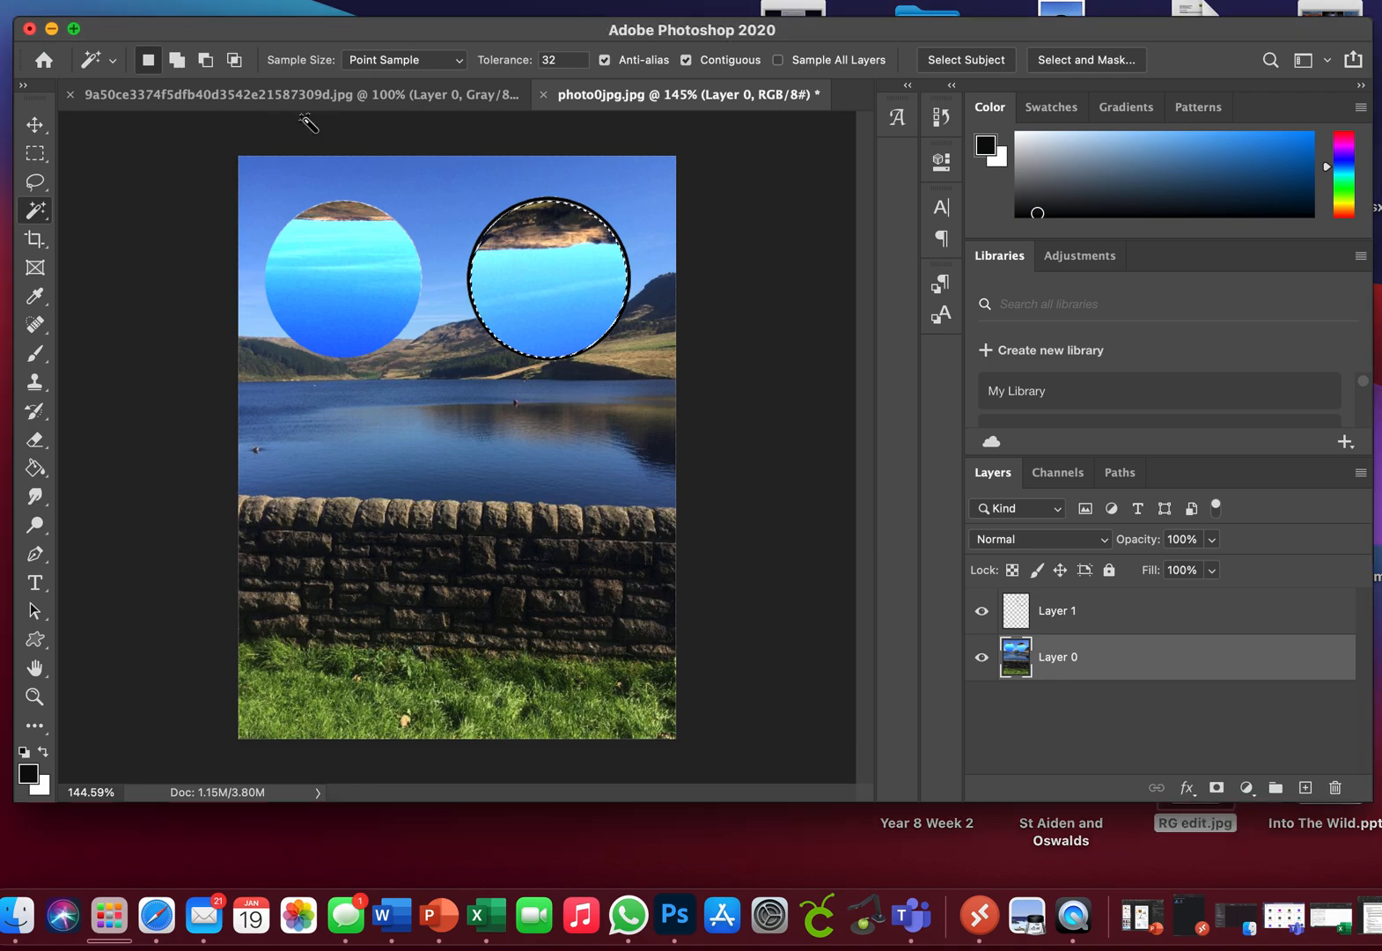
{"action": "left_click", "coordinate": [398, 0]}
{"action": "left_click", "coordinate": [431, 25]}
Step: Move the circle outline on Layer 1 straight down to where the lake meets the stone wall
{"action": "left_click", "coordinate": [1075, 623]}
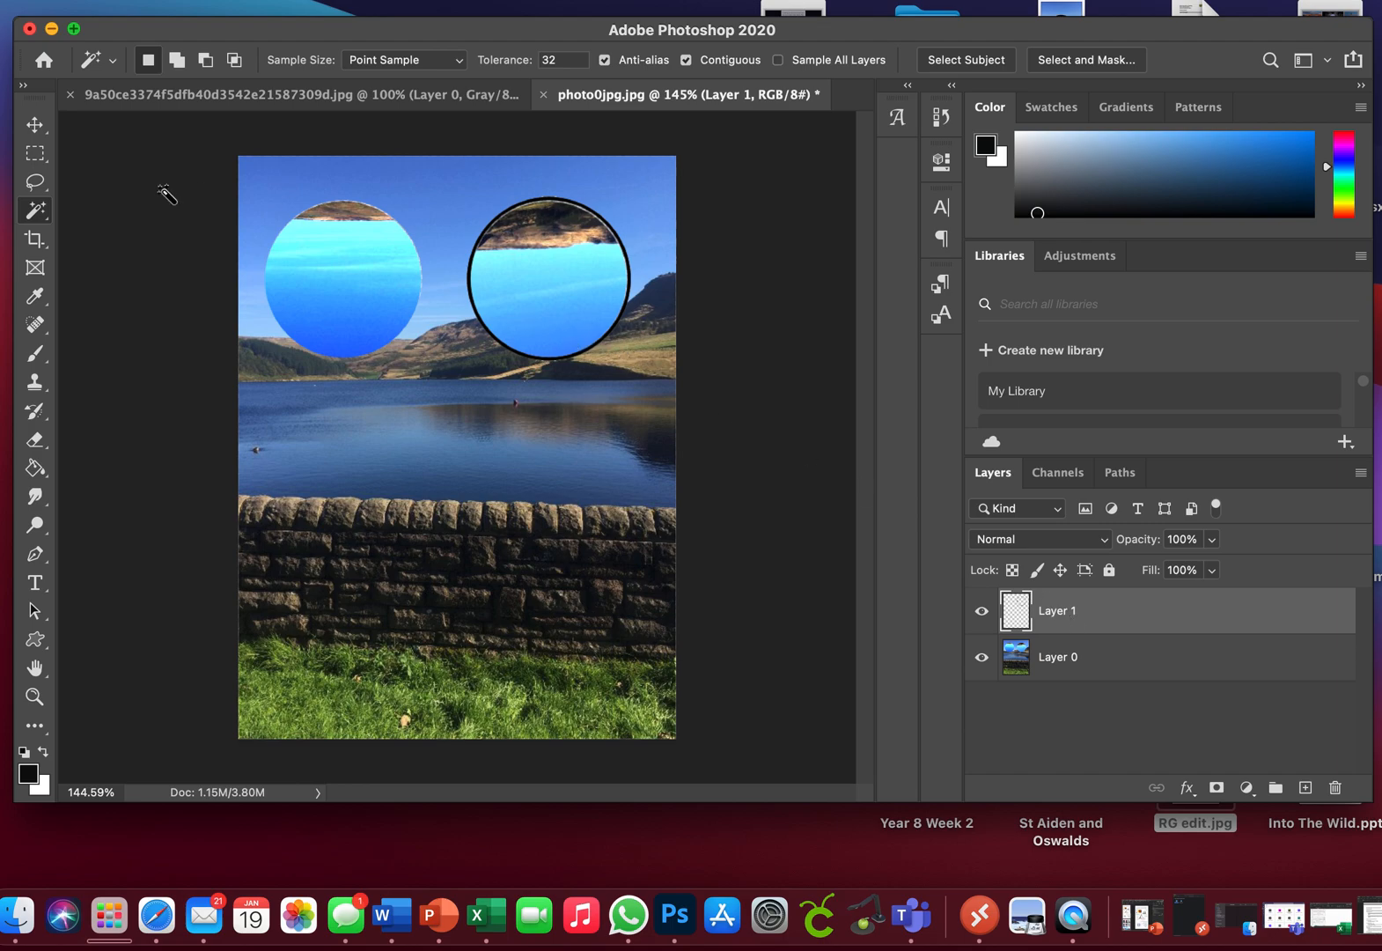
{"action": "left_click", "coordinate": [42, 127]}
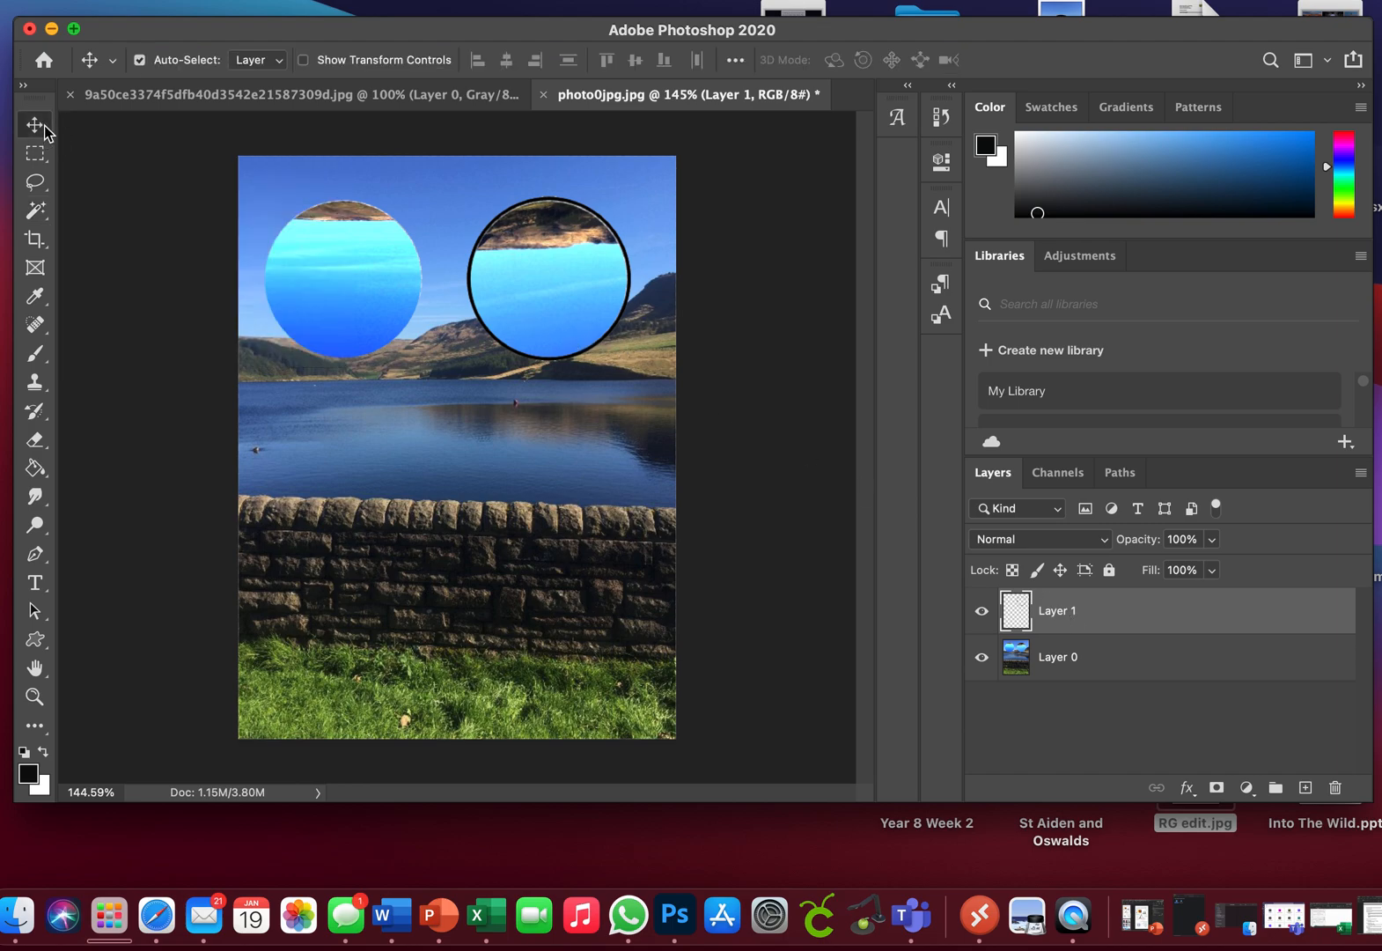
{"action": "mouse_move", "coordinate": [562, 324]}
{"action": "left_mouse_down"}
{"action": "mouse_move", "coordinate": [550, 387]}
{"action": "mouse_move", "coordinate": [556, 319]}
{"action": "mouse_move", "coordinate": [564, 327]}
{"action": "left_mouse_up"}
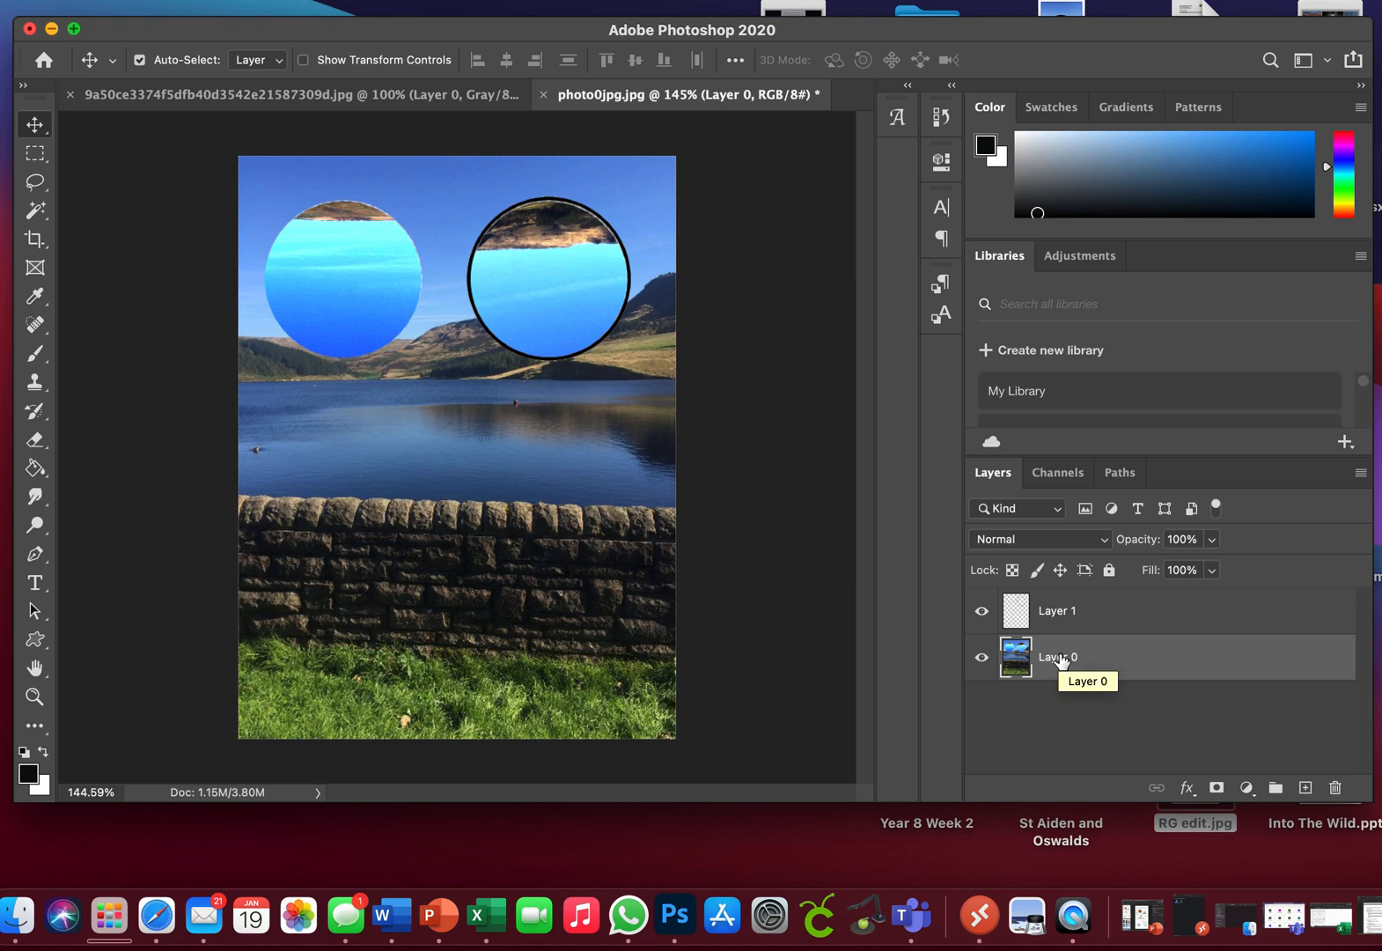
{"action": "left_click", "coordinate": [1084, 611]}
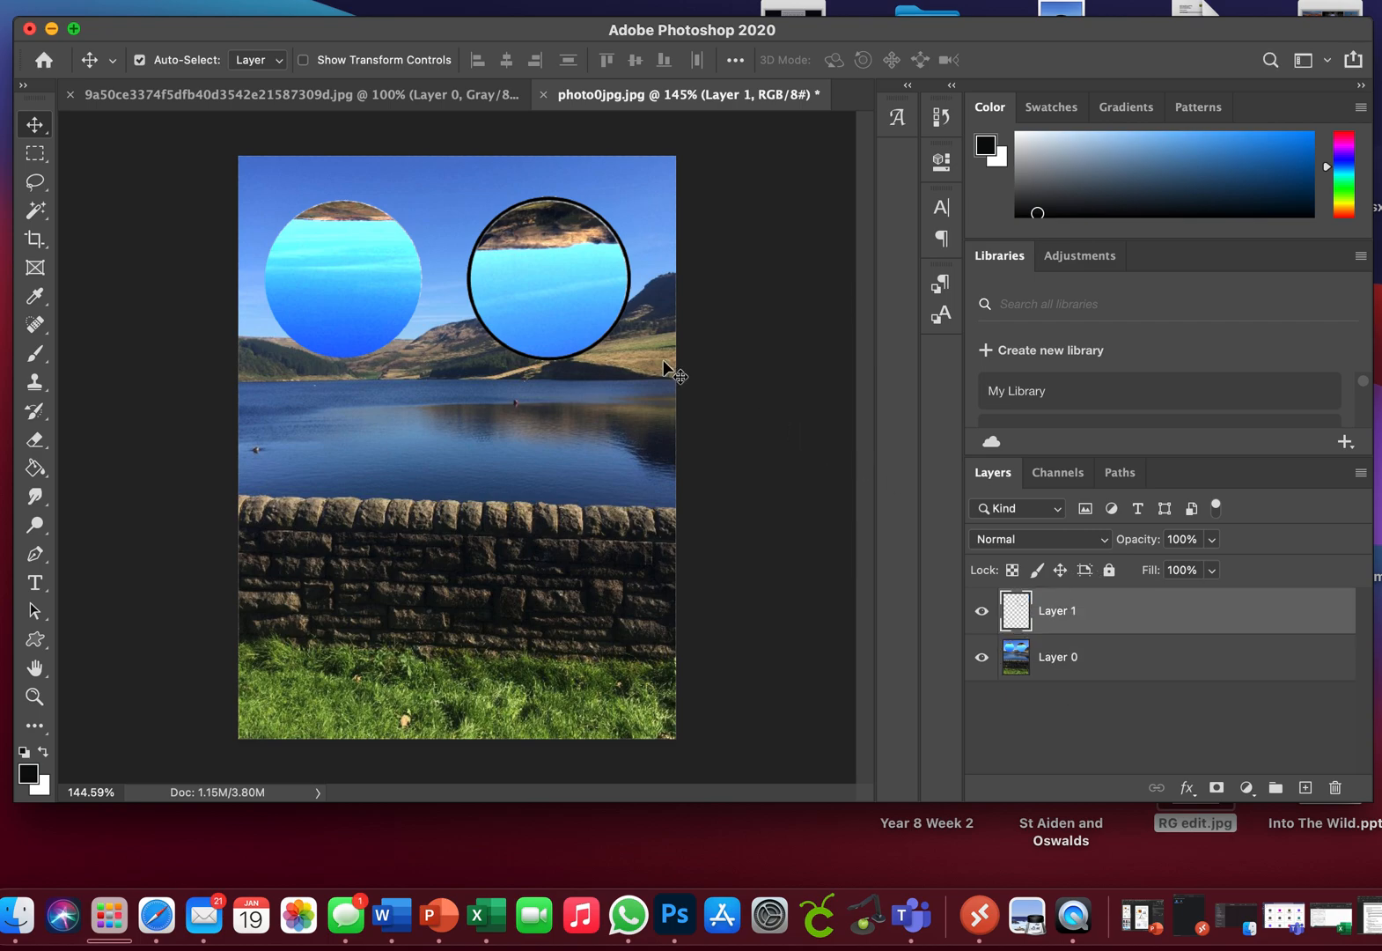
{"action": "left_click_drag", "start_coordinate": [490, 333], "coordinate": [490, 526]}
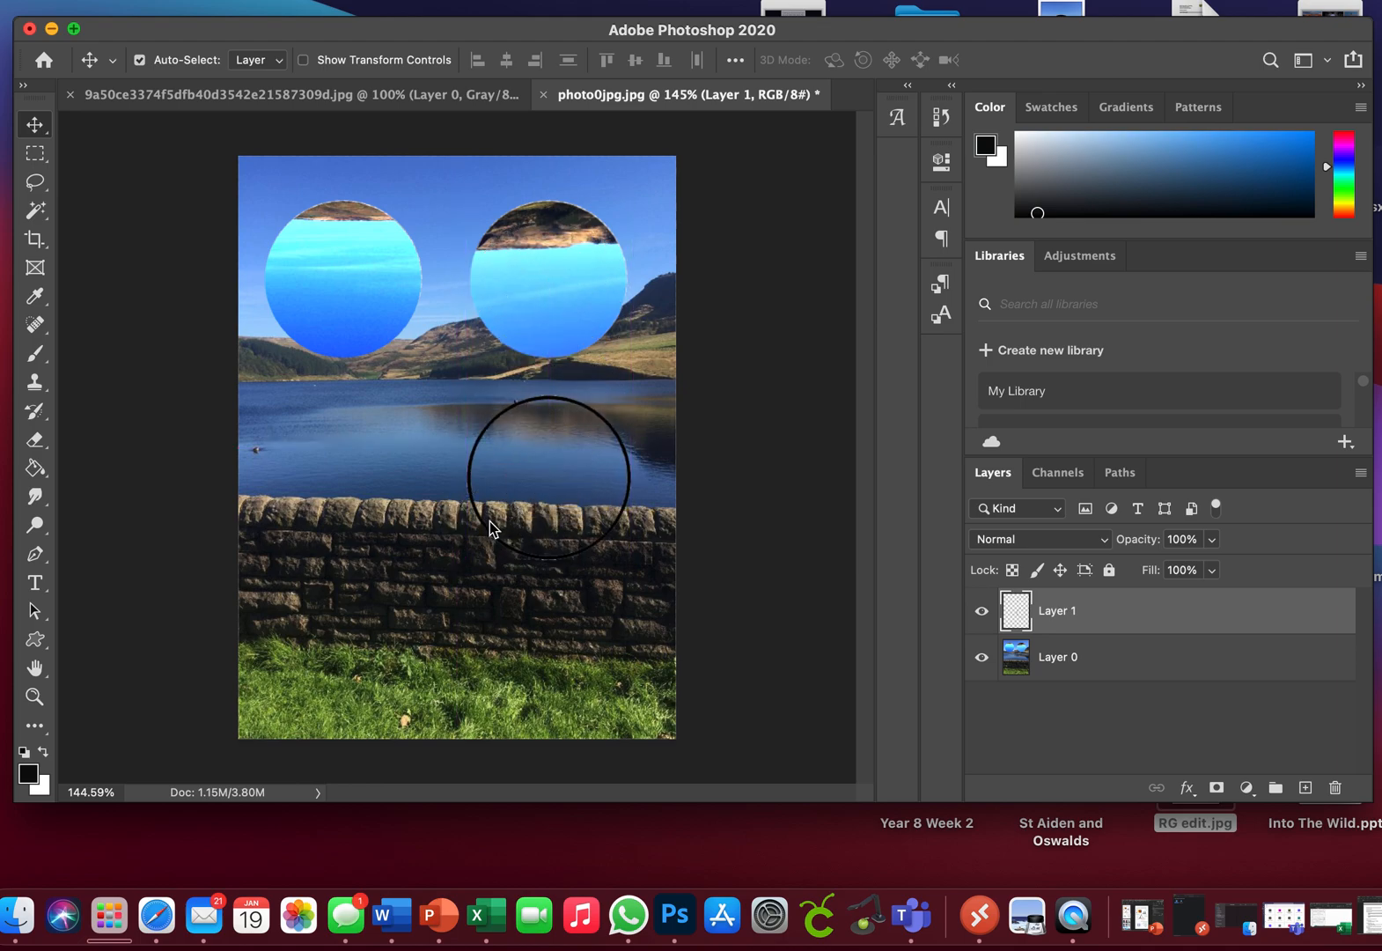
Step: Select the area inside the lower circle outline with the Magic Wand Tool and rotate that part of Layer 0 by about -180°
{"action": "left_click", "coordinate": [36, 215]}
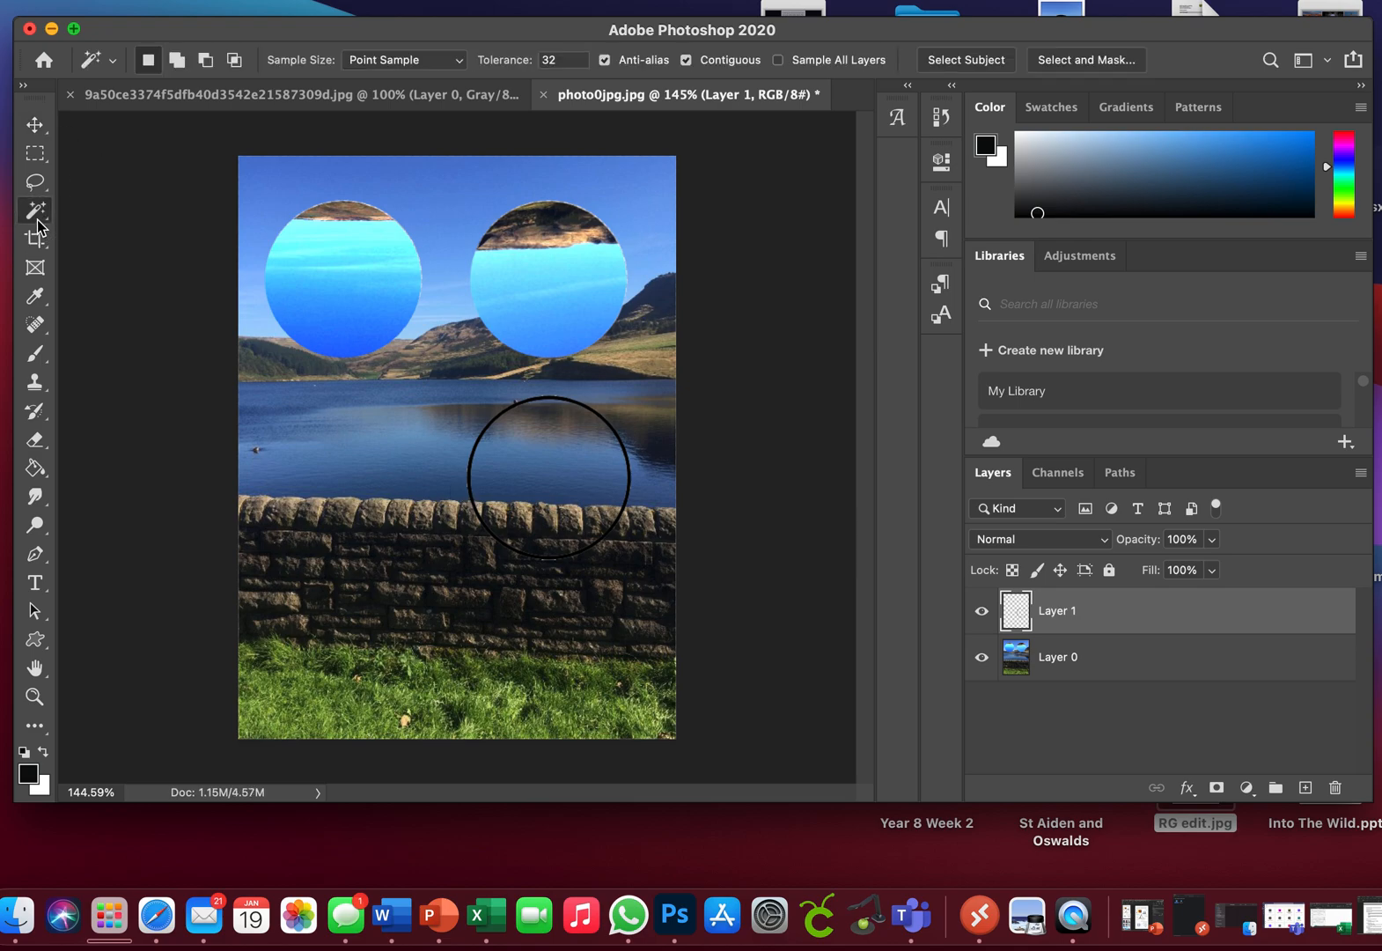
{"action": "left_click", "coordinate": [541, 490]}
{"action": "left_click", "coordinate": [1069, 657]}
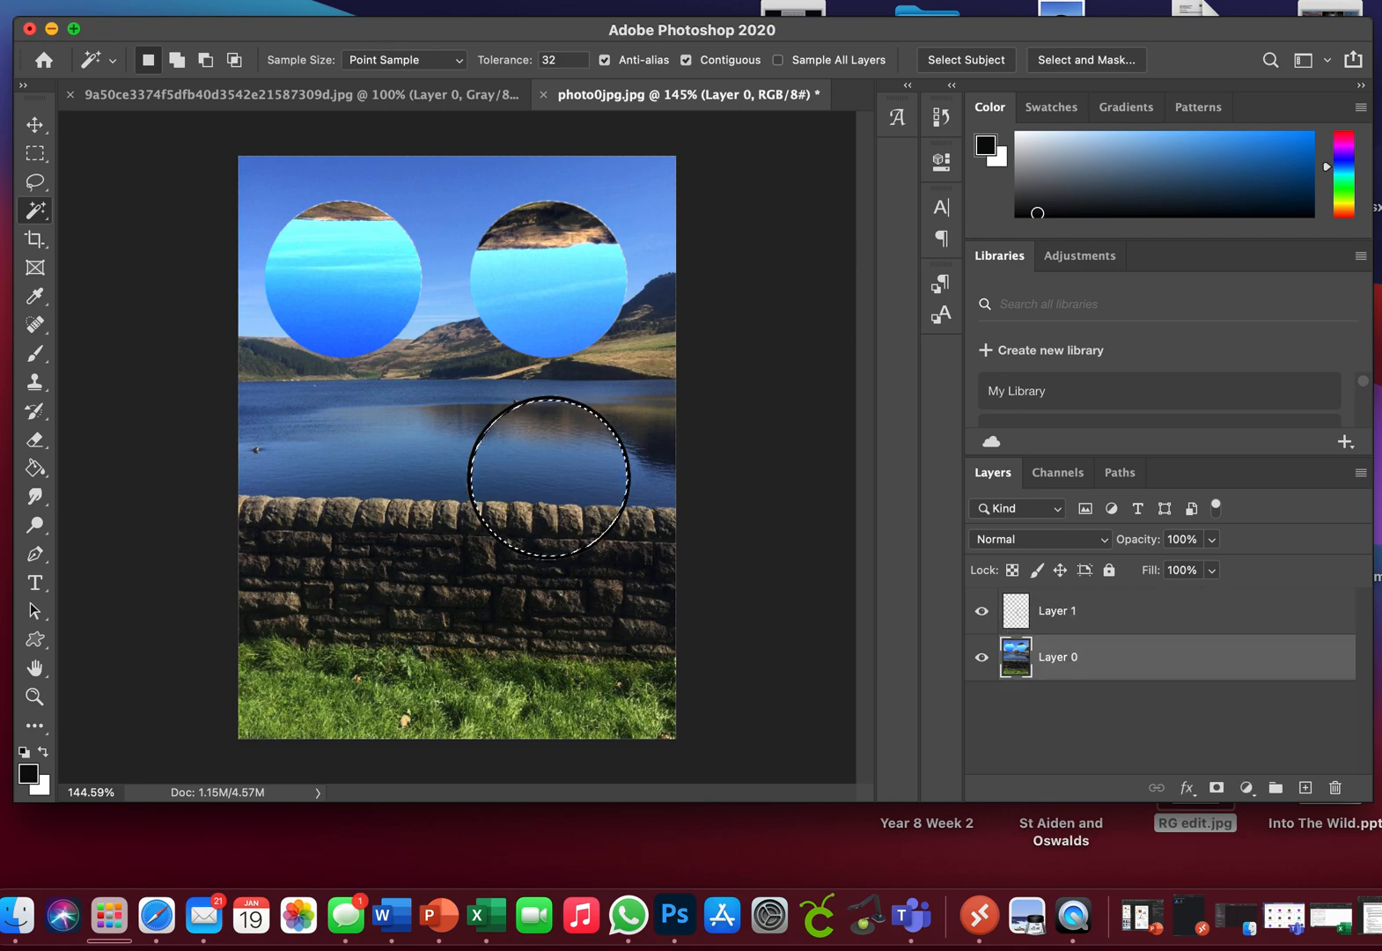
{"action": "left_click", "coordinate": [165, 2]}
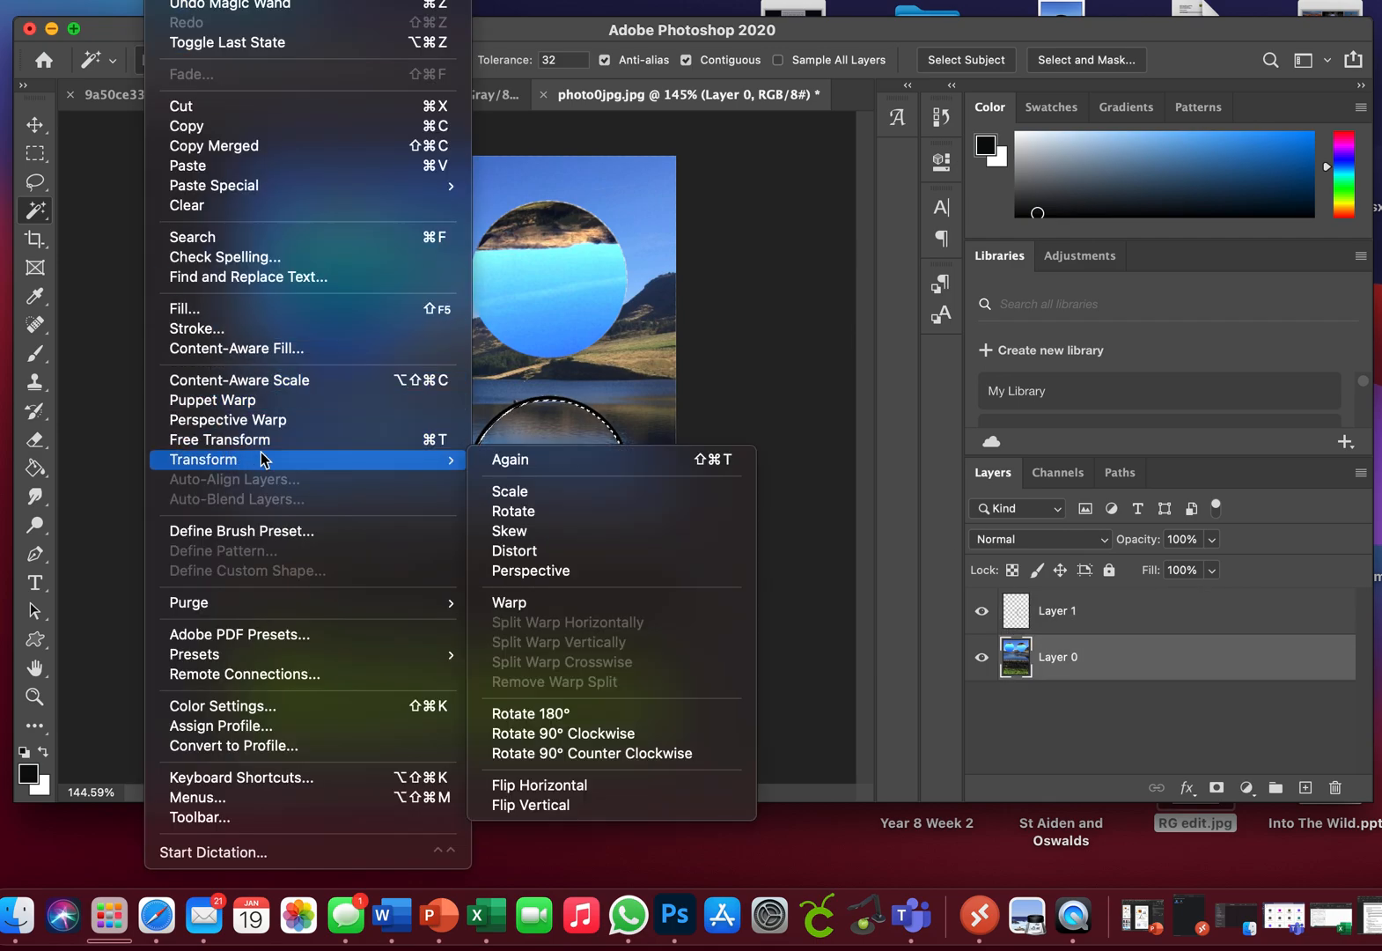
{"action": "mouse_move", "coordinate": [440, 471]}
{"action": "left_click", "coordinate": [498, 512]}
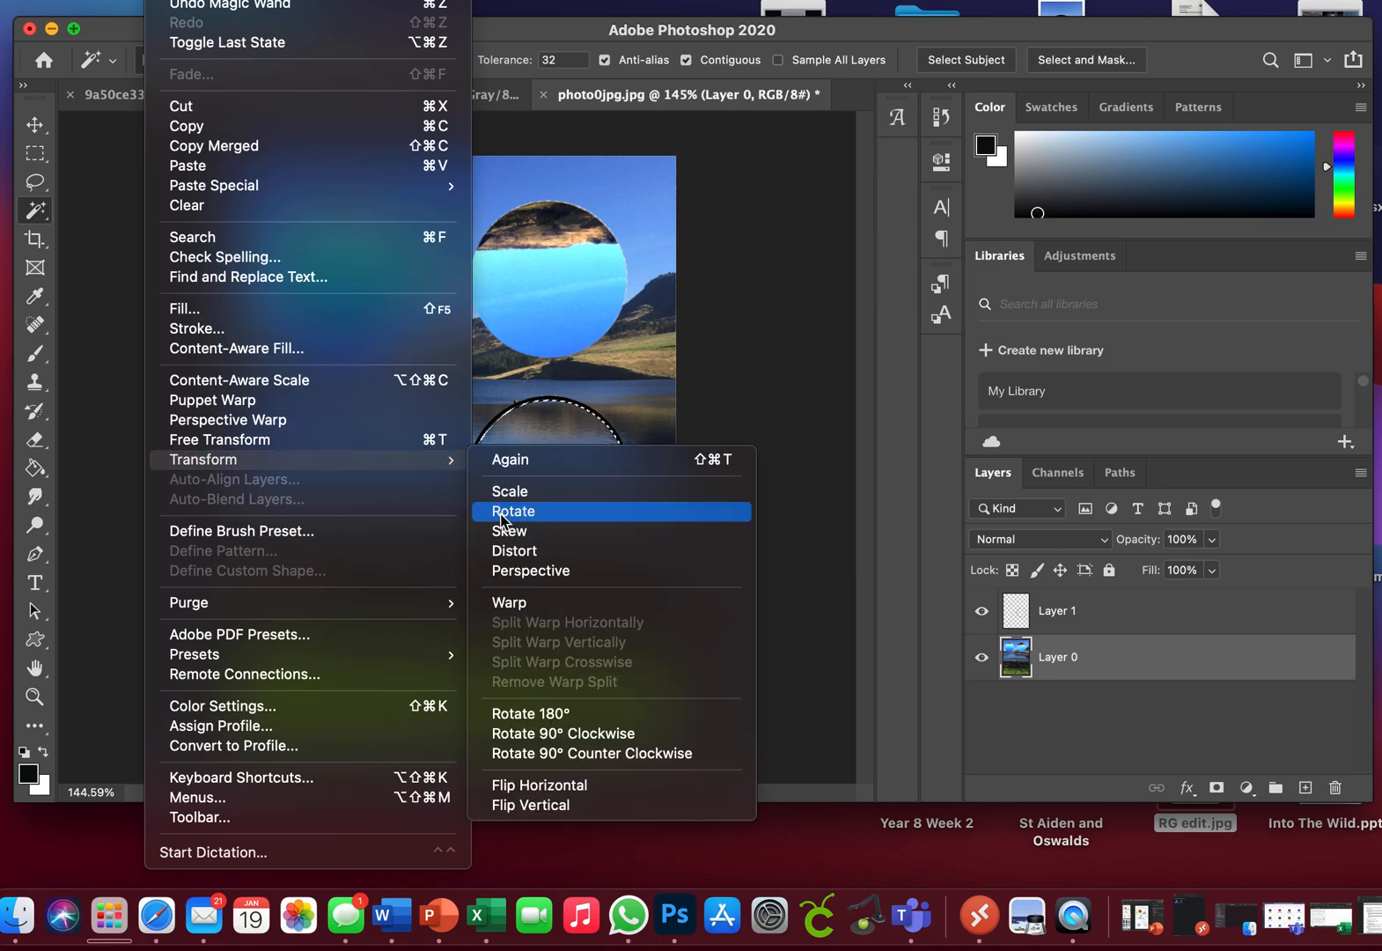
{"action": "left_click_drag", "start_coordinate": [662, 565], "coordinate": [458, 411]}
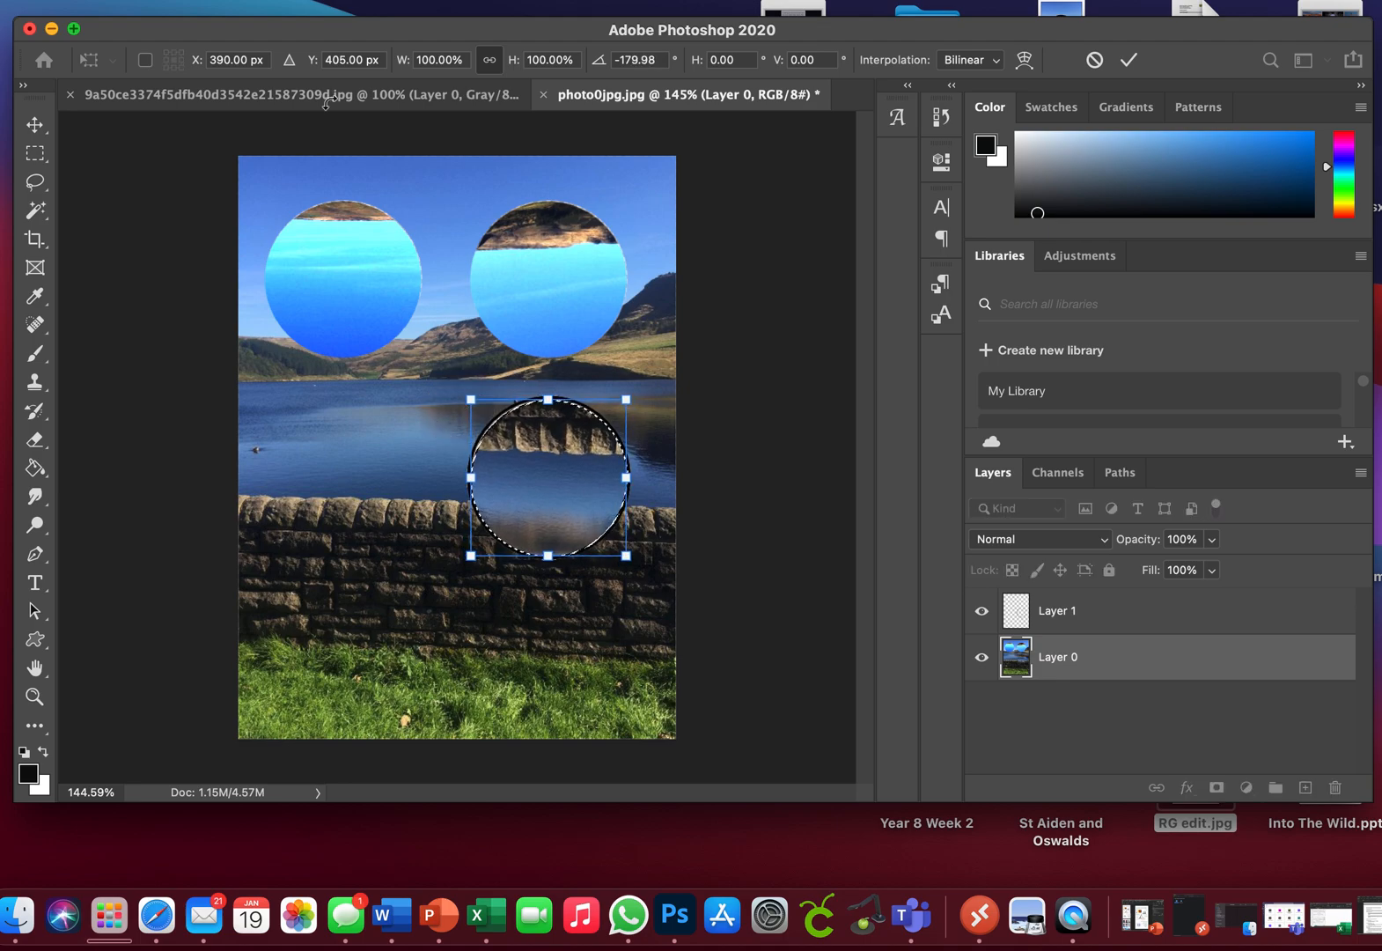
{"action": "key", "text": "Return"}
{"action": "key", "text": "w"}
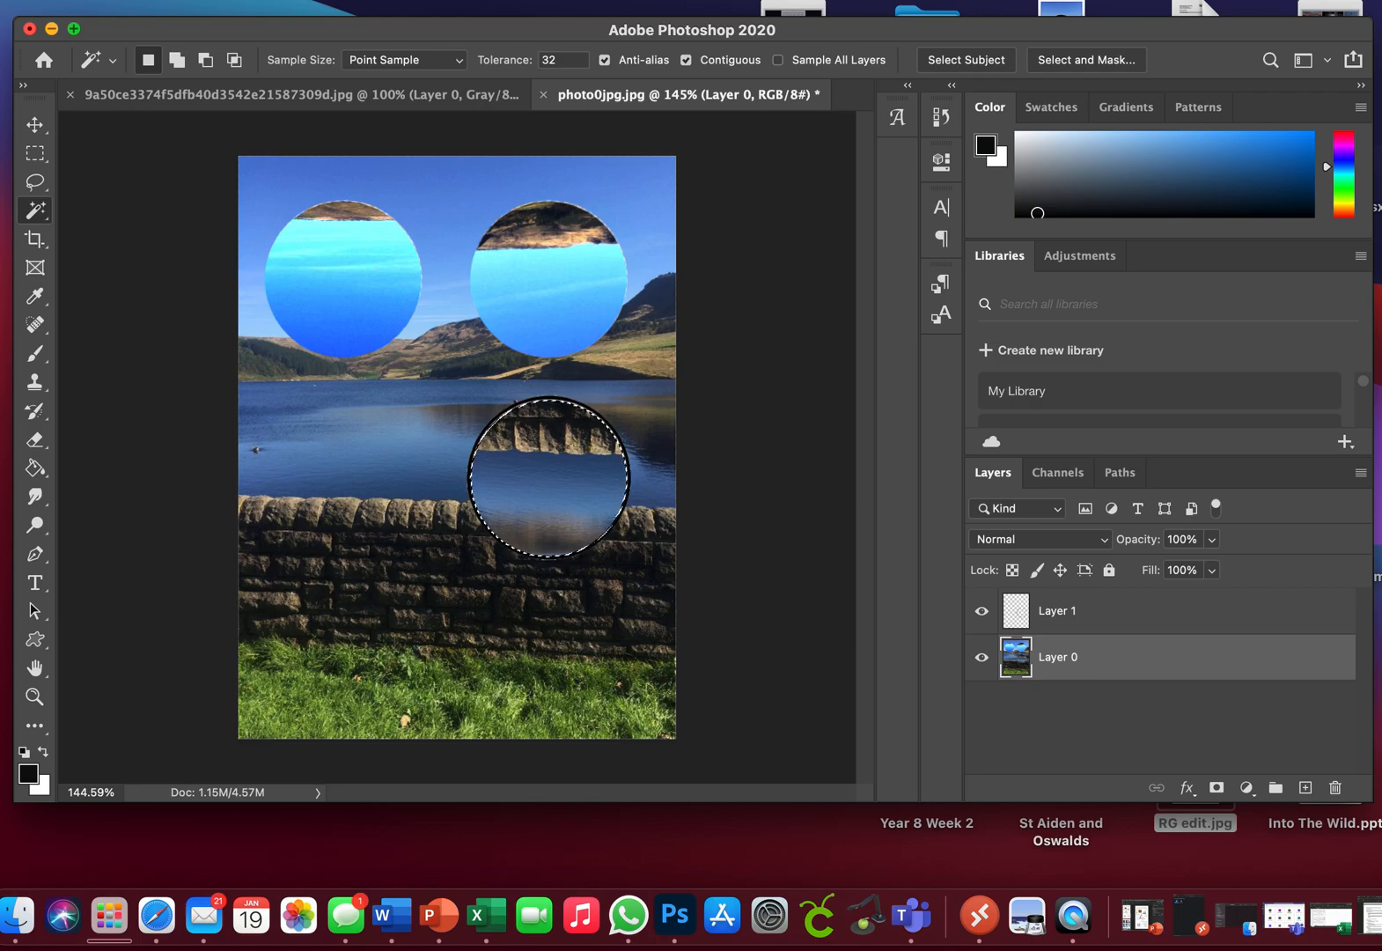
Step: Apply Levels to the rotated lake-and-wall circle with black input 20, midtones 1 and white input 132, then clear the selection
{"action": "left_click", "coordinate": [217, 1]}
{"action": "mouse_move", "coordinate": [240, 35]}
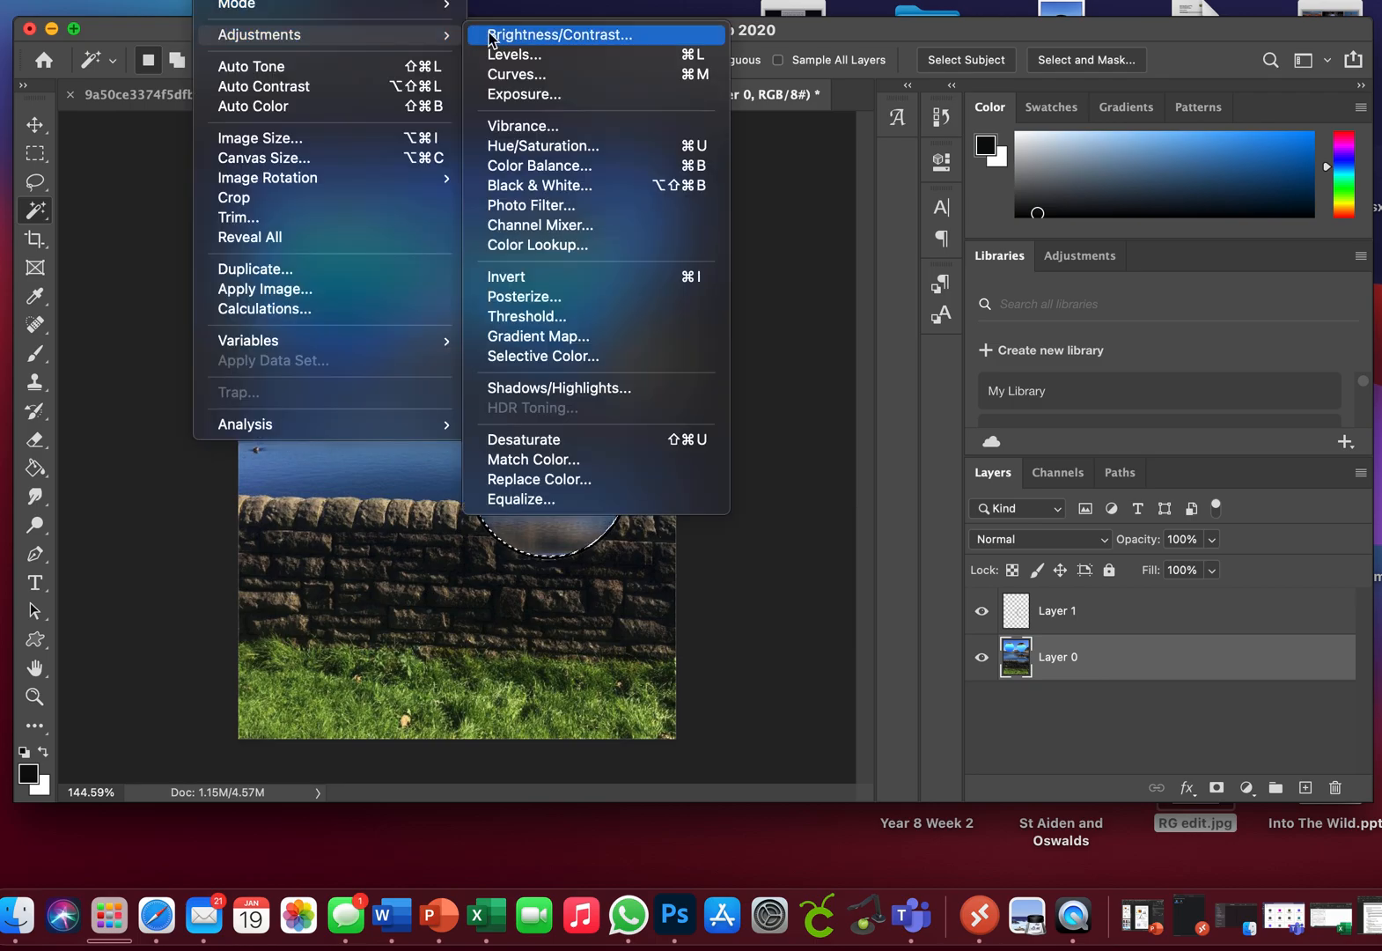
{"action": "left_click", "coordinate": [516, 54]}
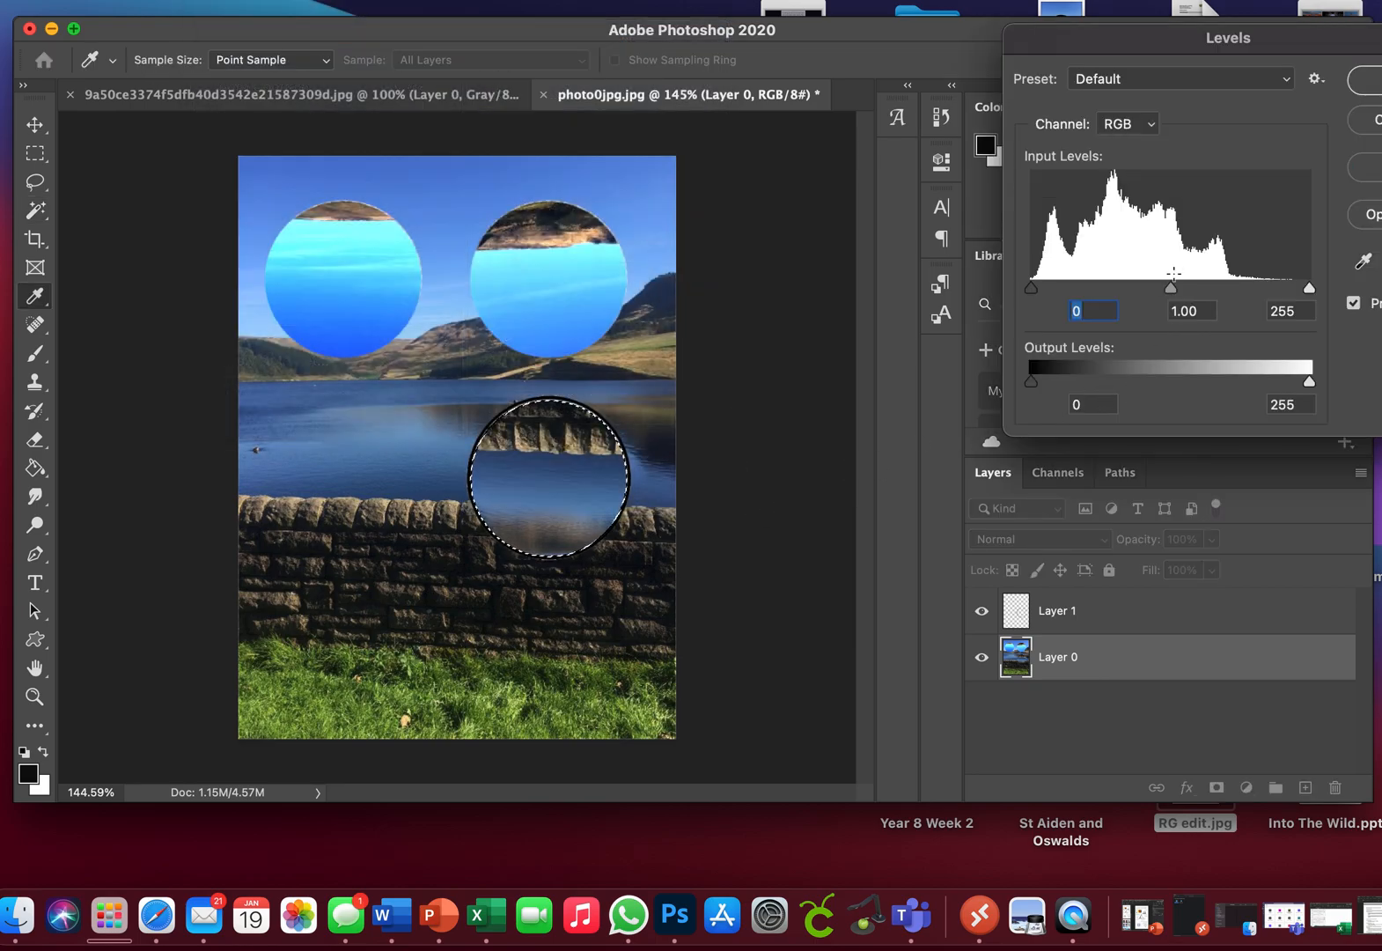
{"action": "left_click_drag", "start_coordinate": [1033, 288], "coordinate": [1135, 288]}
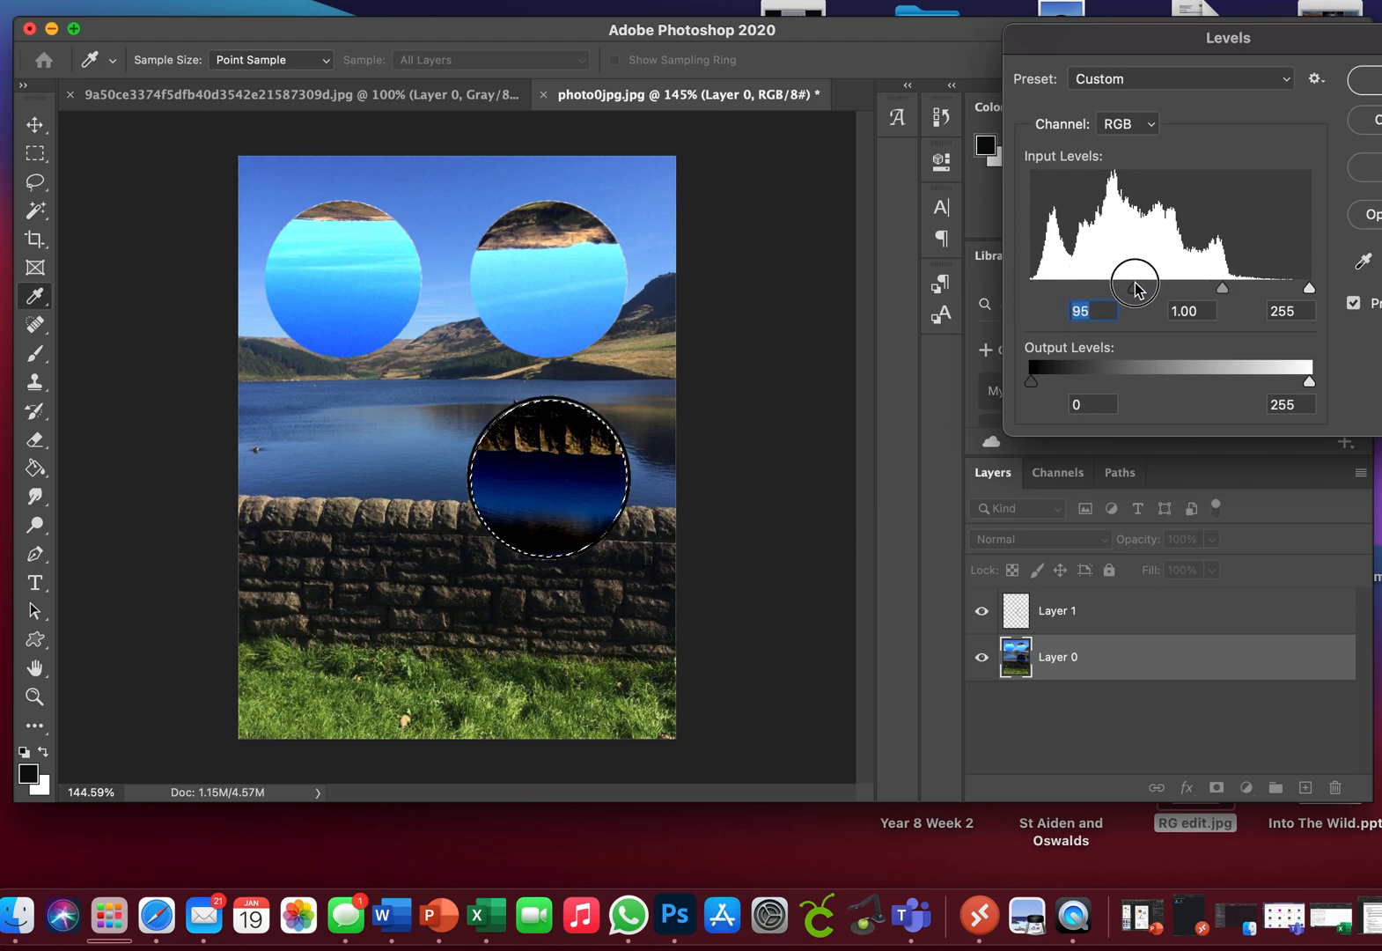
{"action": "left_click_drag", "start_coordinate": [1225, 293], "coordinate": [1054, 291]}
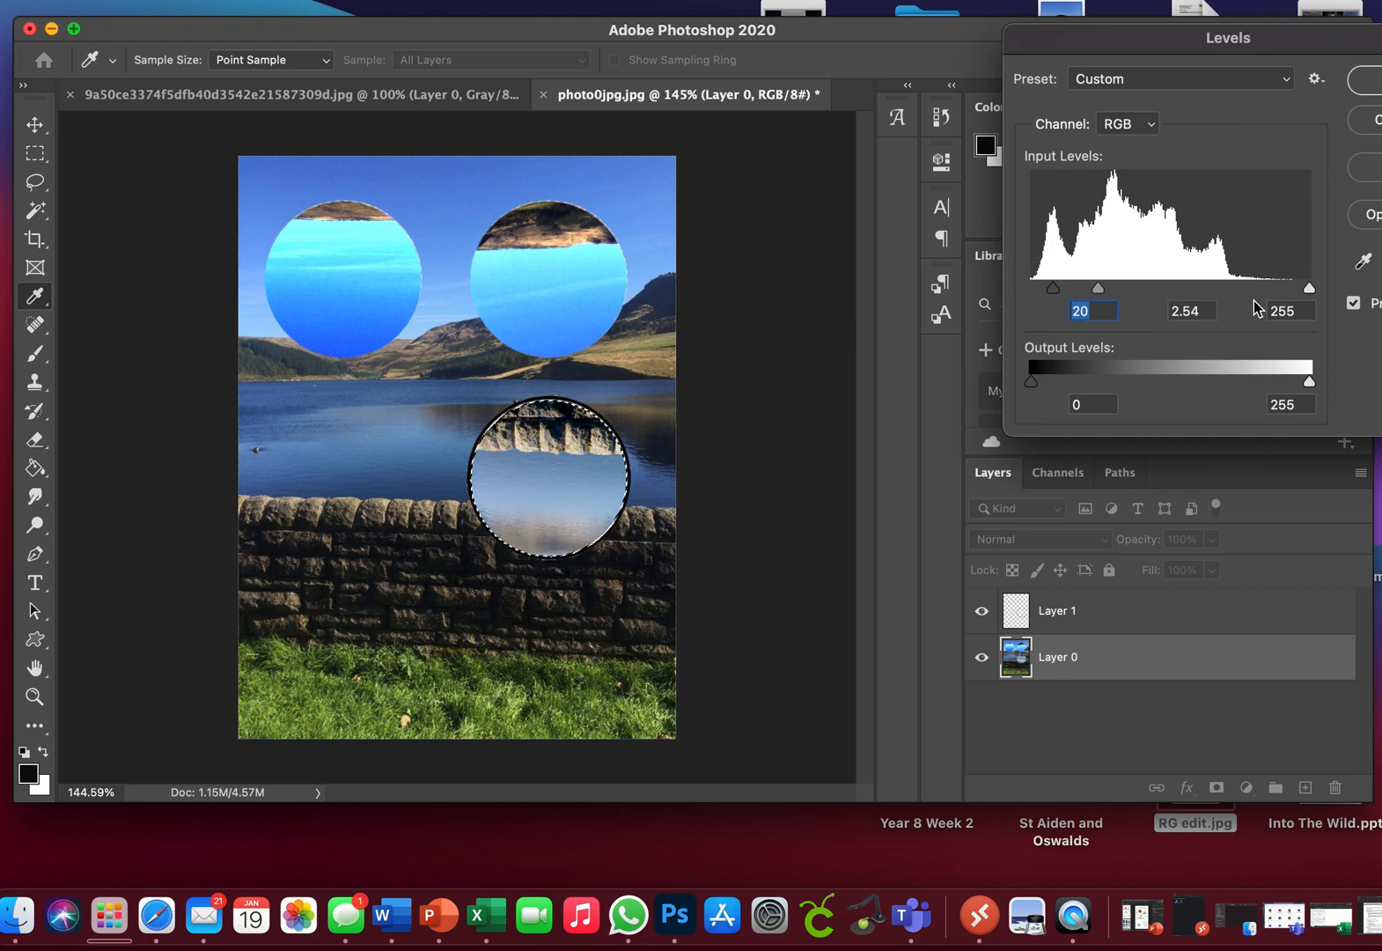
{"action": "left_click_drag", "start_coordinate": [1309, 288], "coordinate": [1194, 288]}
{"action": "left_click_drag", "start_coordinate": [1080, 290], "coordinate": [1176, 295]}
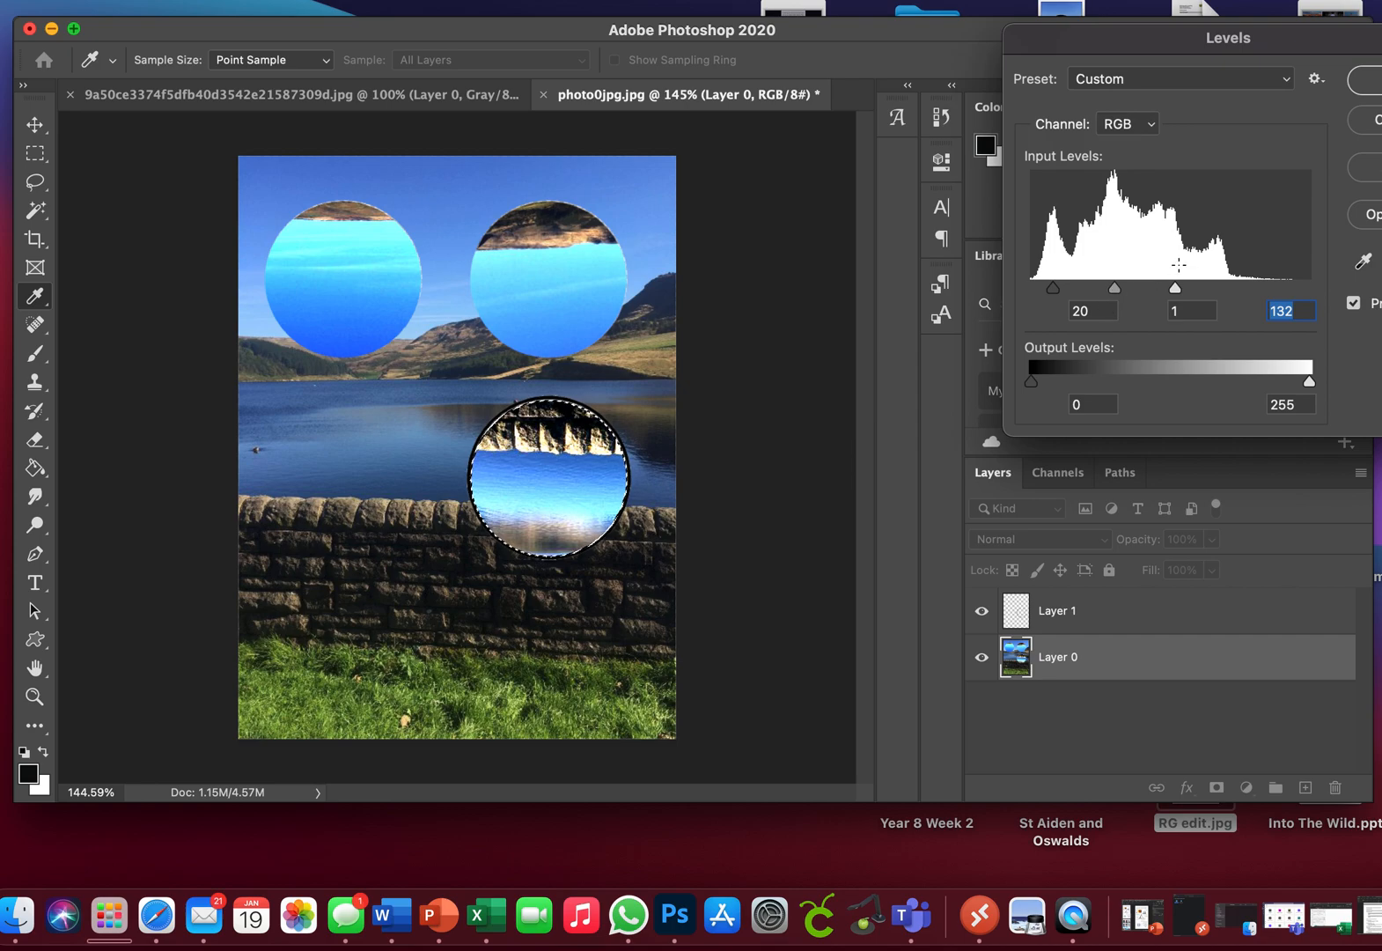
{"action": "left_click", "coordinate": [1367, 79]}
{"action": "key", "text": "w"}
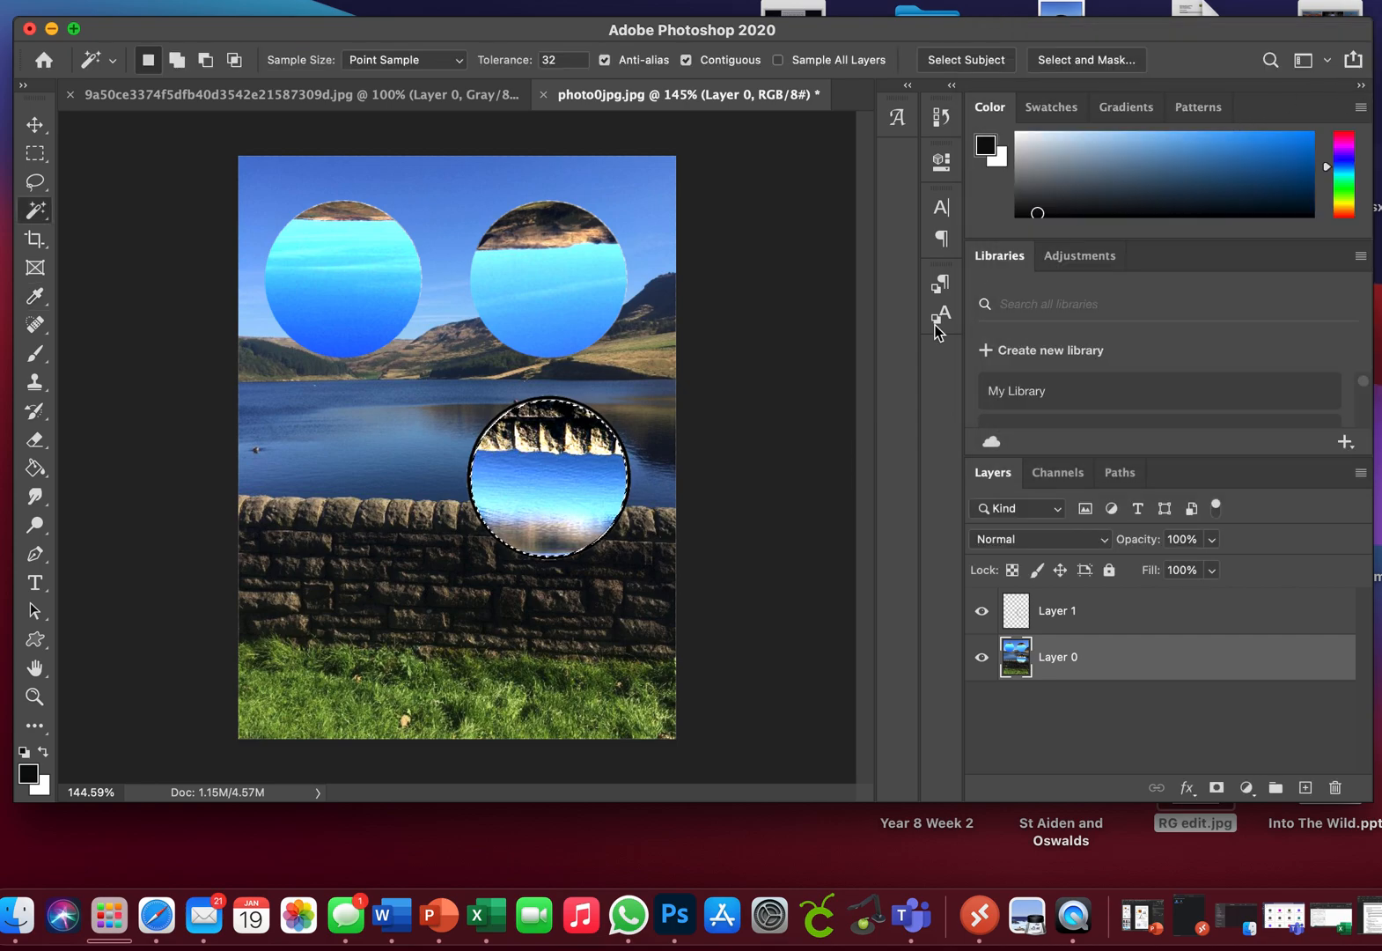
{"action": "left_click", "coordinate": [396, 2]}
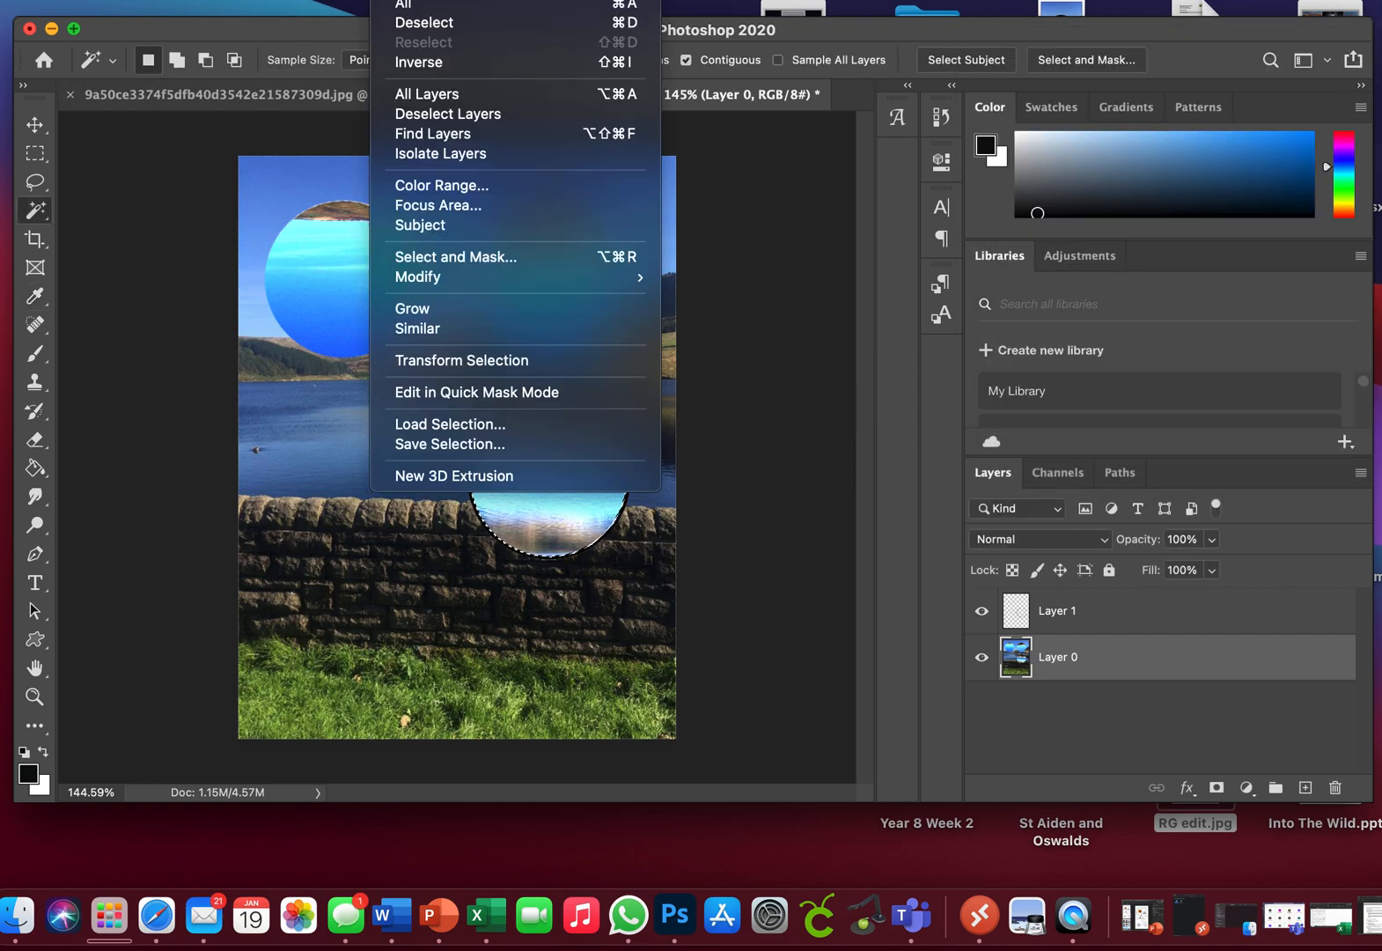
{"action": "left_click", "coordinate": [418, 19]}
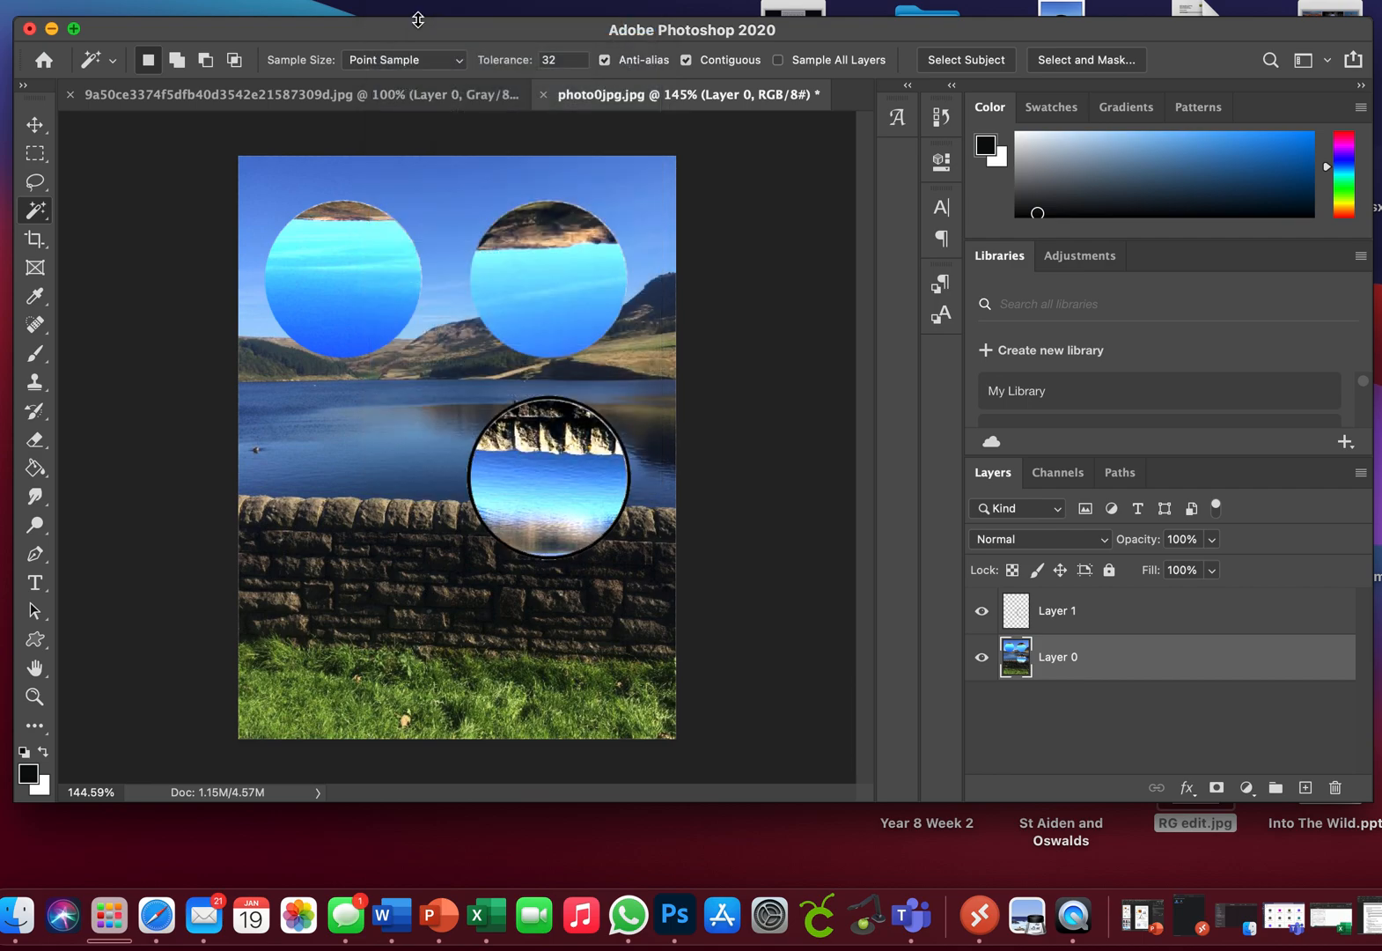
Step: Move the circle outline on Layer 1 left across the lake-and-wall boundary, placing it below the upper-left circle
{"action": "left_click", "coordinate": [32, 125]}
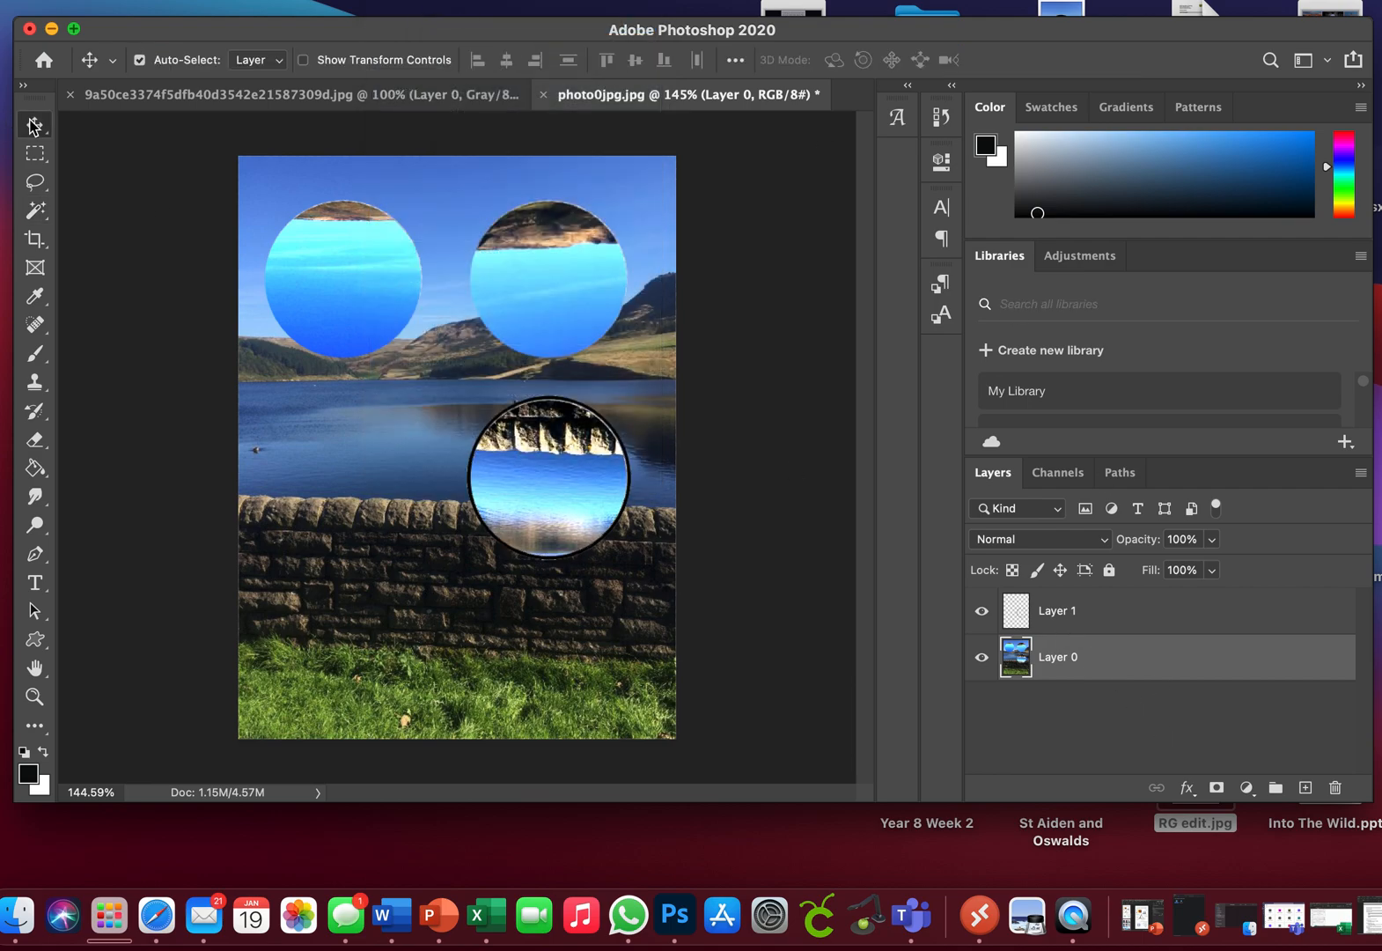
{"action": "left_click", "coordinate": [1052, 623]}
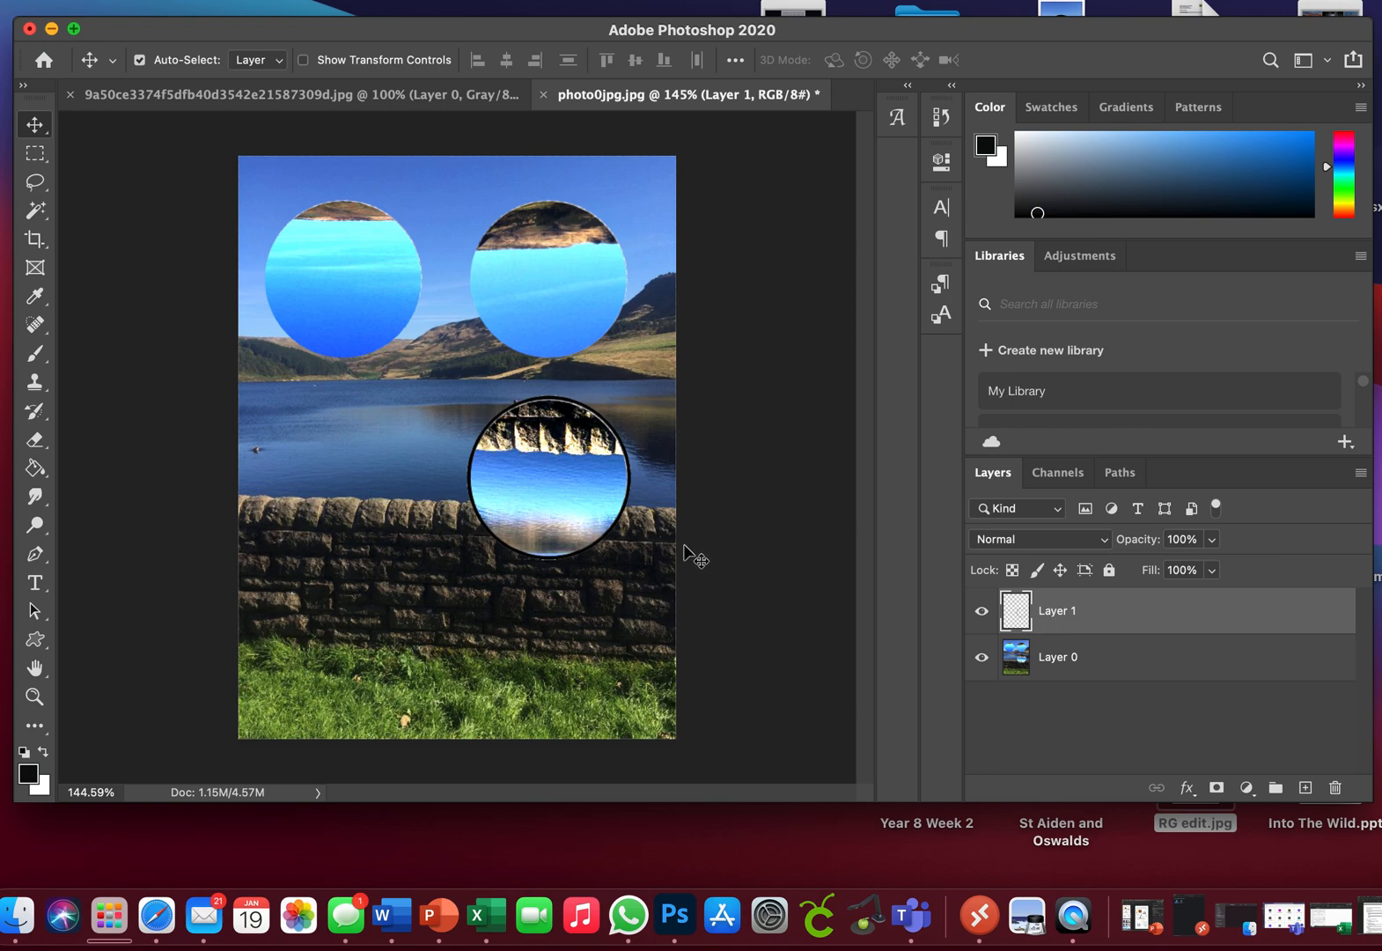
{"action": "left_click_drag", "start_coordinate": [614, 526], "coordinate": [407, 533]}
Step: Select the area inside the lower-left circle outline with the Magic Wand Tool and rotate that part of Layer 0 by about 179°
{"action": "left_click", "coordinate": [36, 211]}
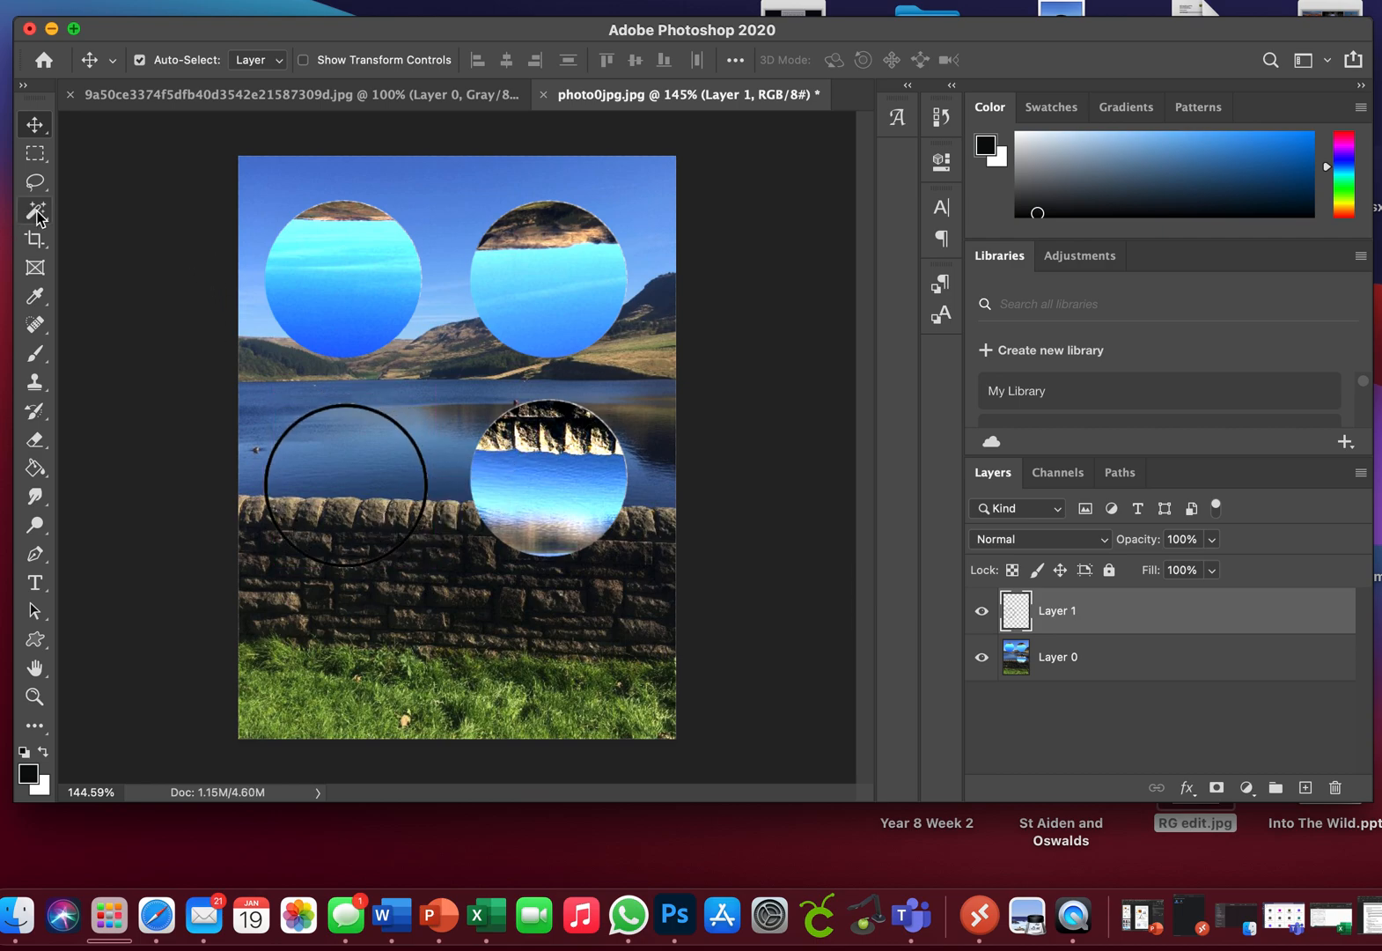
{"action": "left_click", "coordinate": [351, 479]}
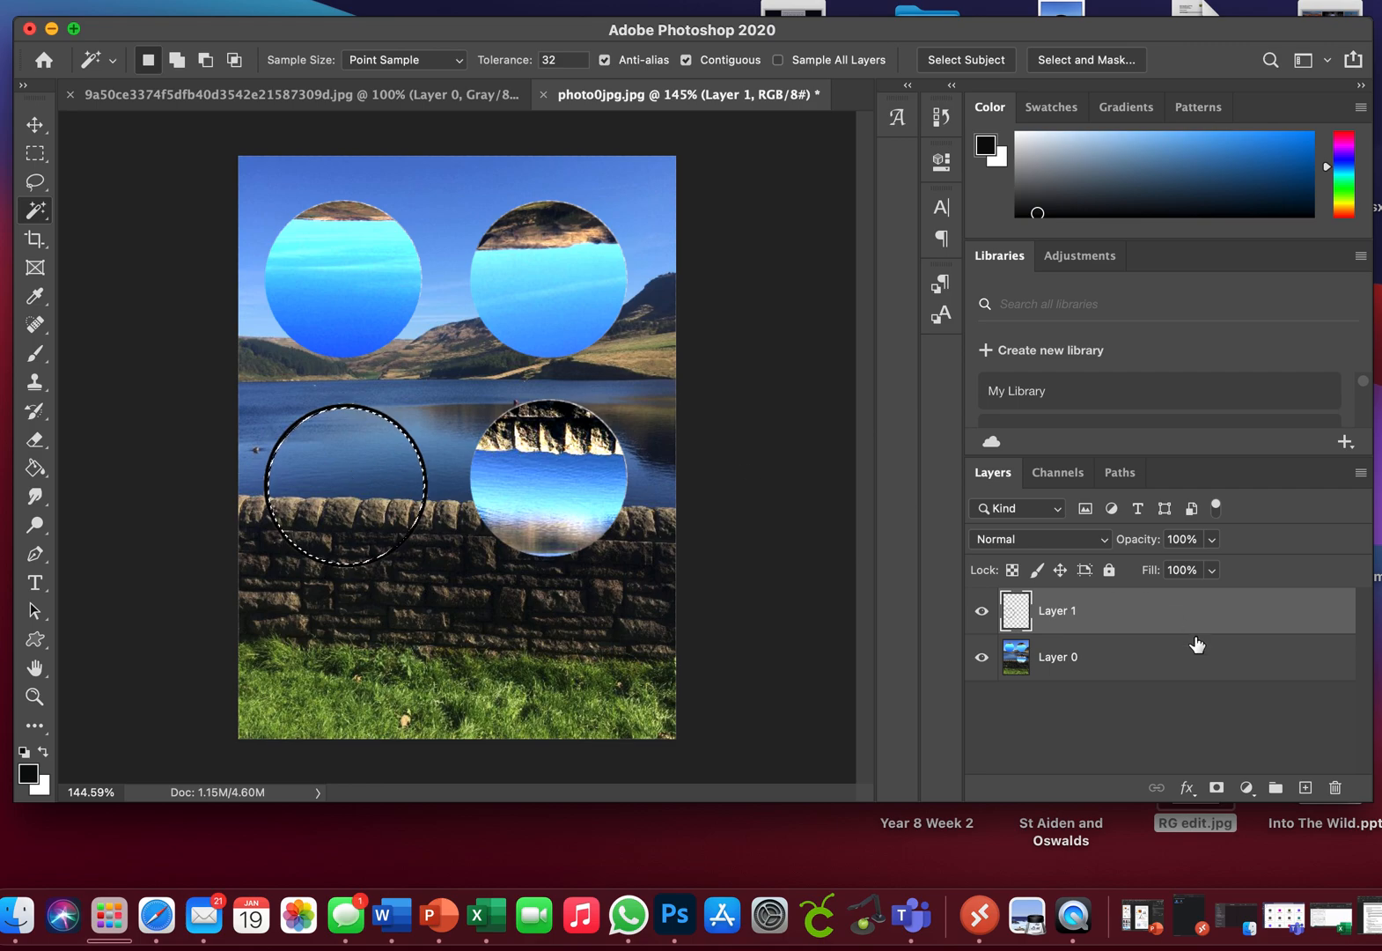
{"action": "left_click", "coordinate": [1147, 671]}
{"action": "left_click", "coordinate": [236, 0]}
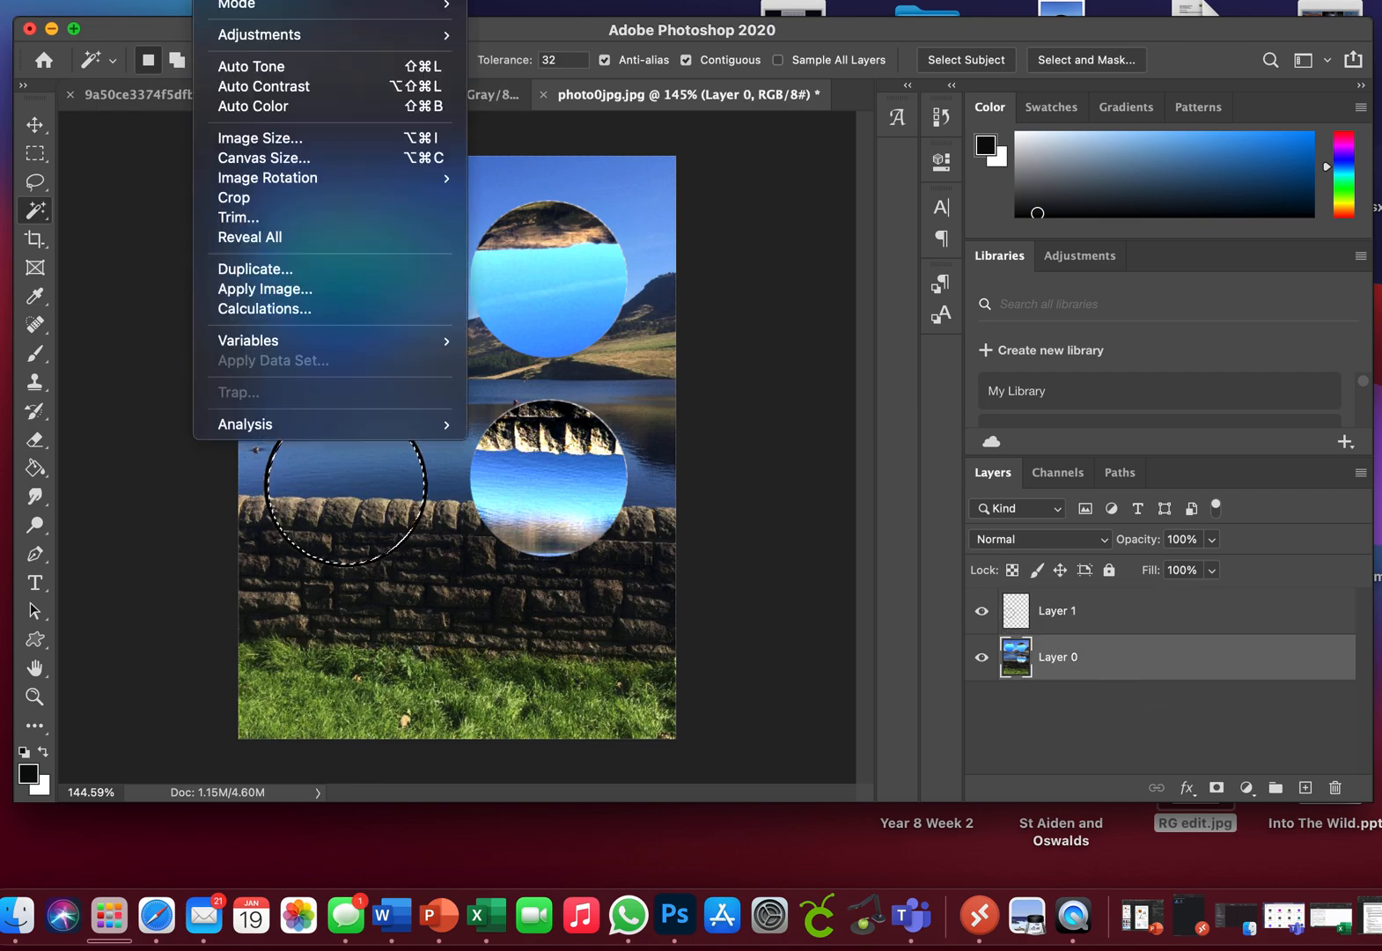
{"action": "mouse_move", "coordinate": [168, 2]}
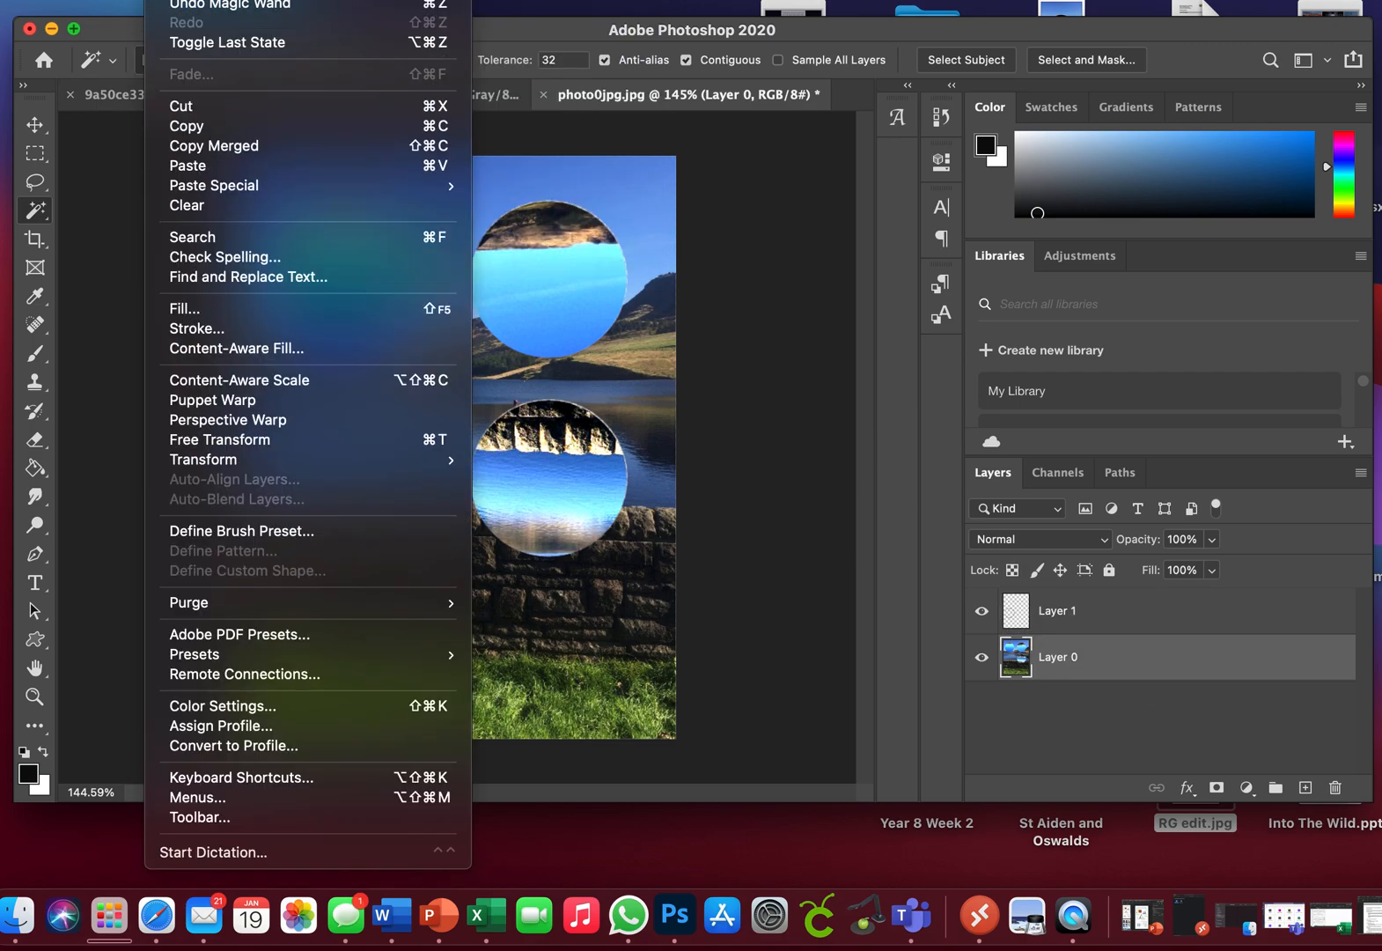
{"action": "mouse_move", "coordinate": [303, 460]}
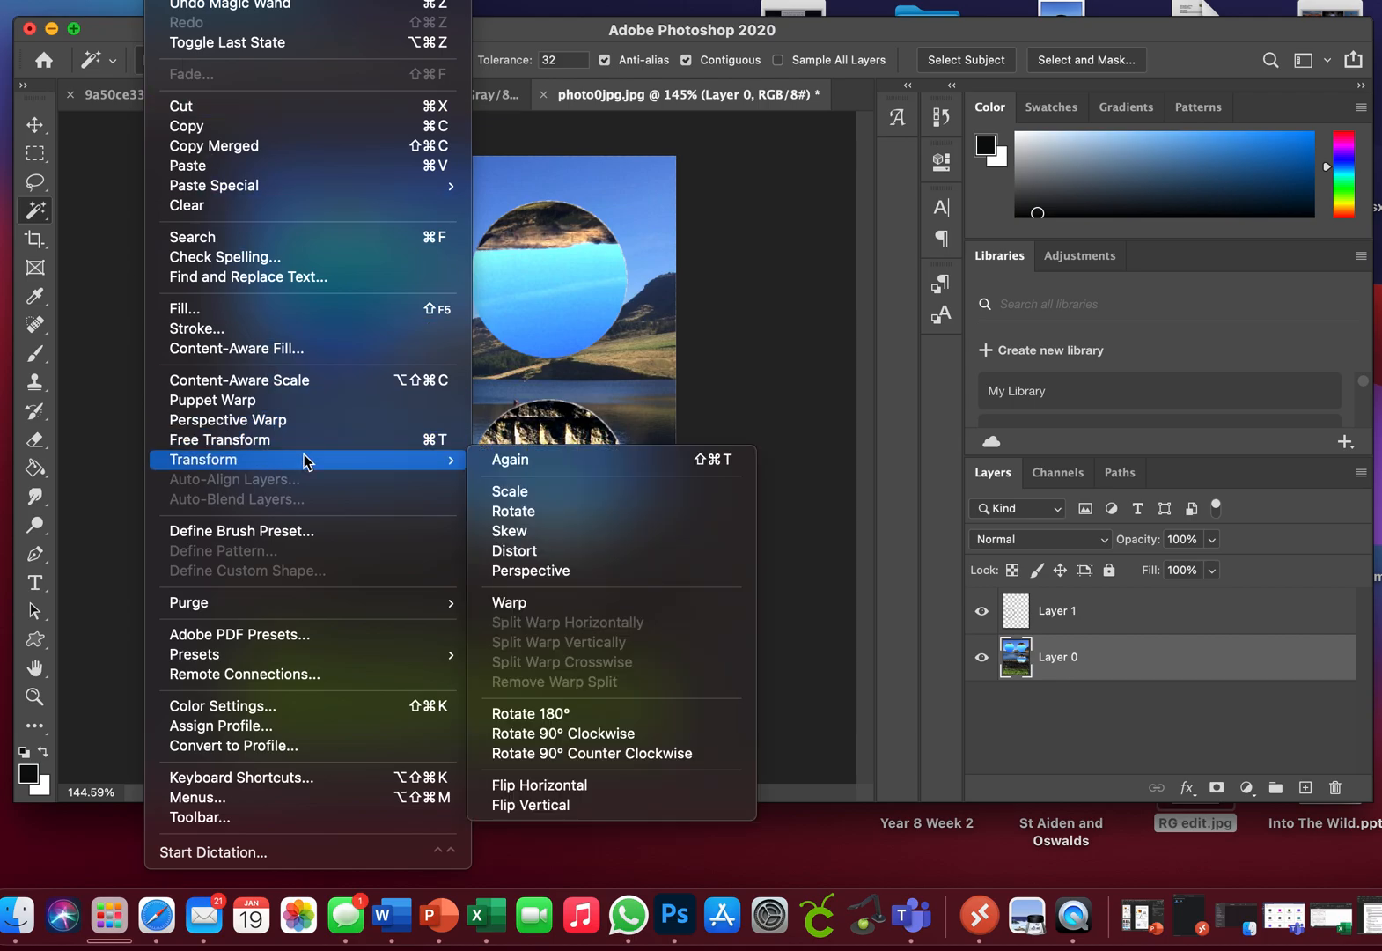
{"action": "left_click", "coordinate": [505, 512]}
{"action": "left_click_drag", "start_coordinate": [456, 568], "coordinate": [251, 421]}
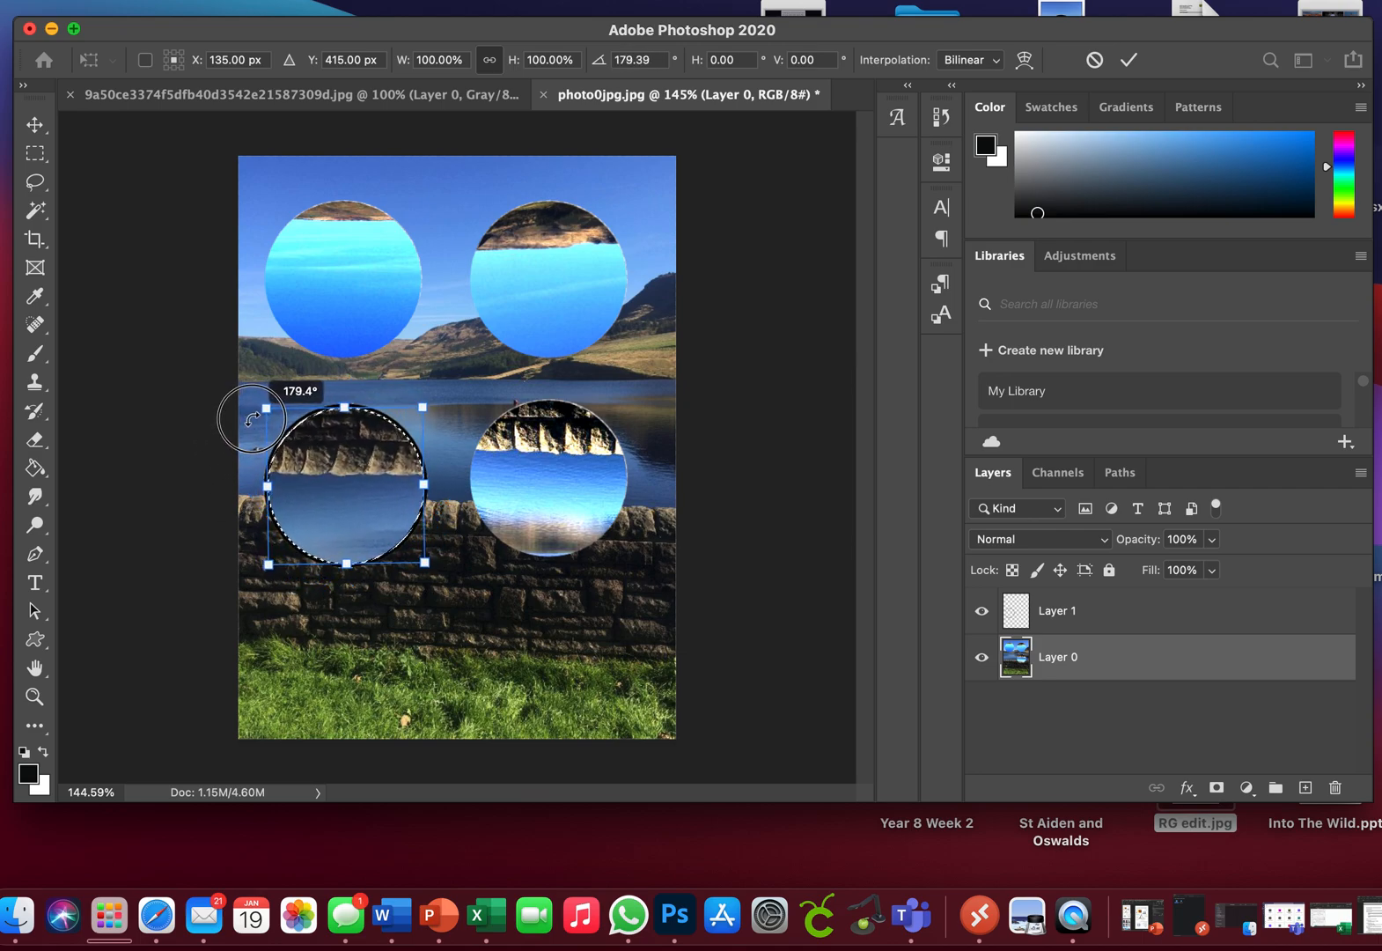
{"action": "left_click_drag", "start_coordinate": [251, 419], "coordinate": [250, 419]}
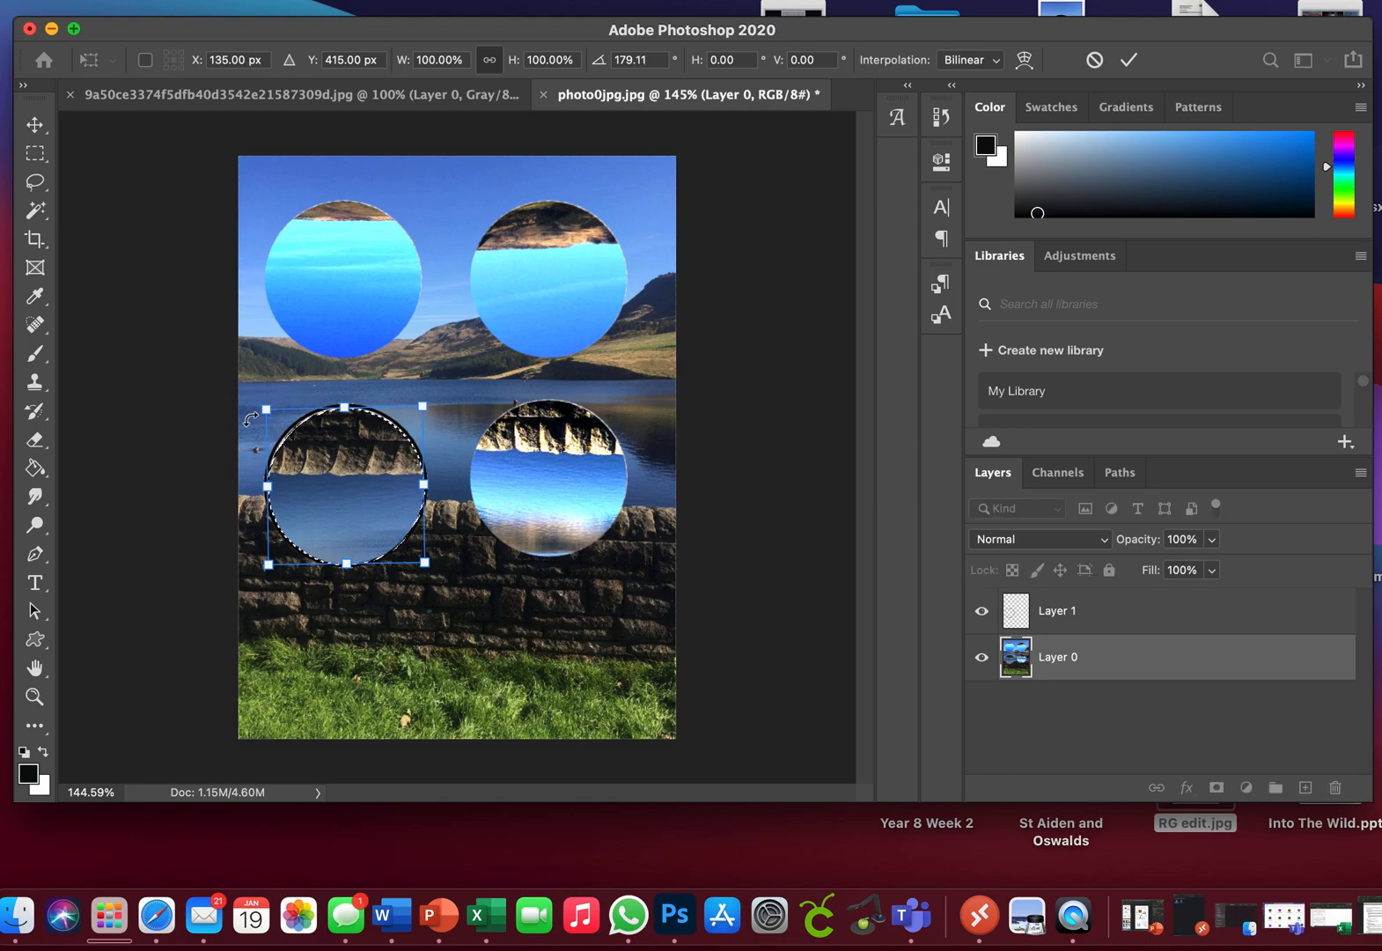
{"action": "key", "text": "Return"}
Step: Apply Levels to the rotated lower-left circle area, lowering the white input level and adjusting the midtones to brighten it
{"action": "left_click", "coordinate": [223, 0]}
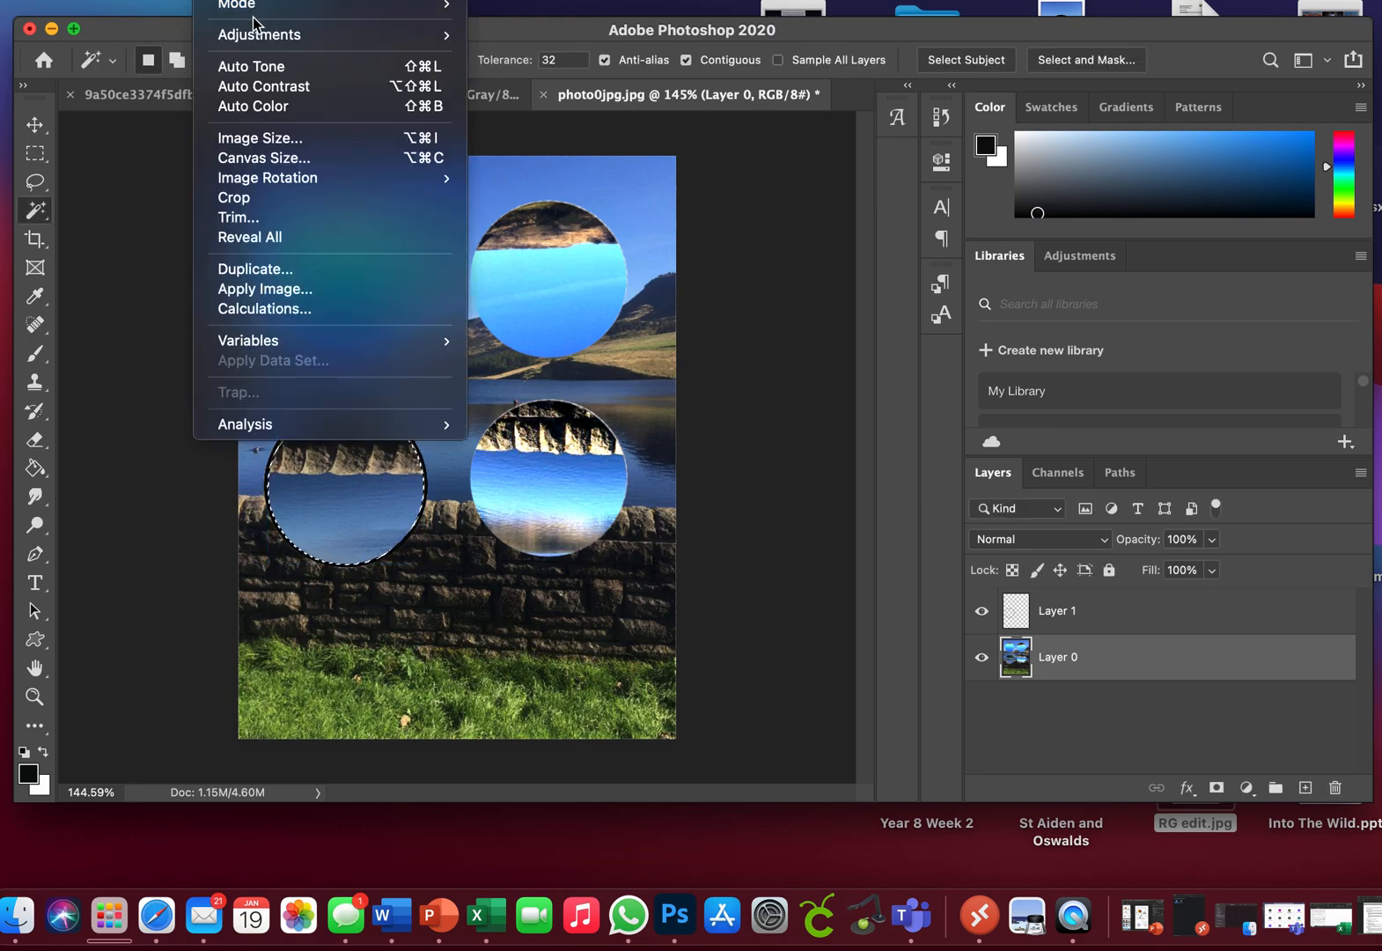
{"action": "mouse_move", "coordinate": [255, 35]}
{"action": "left_click", "coordinate": [574, 53]}
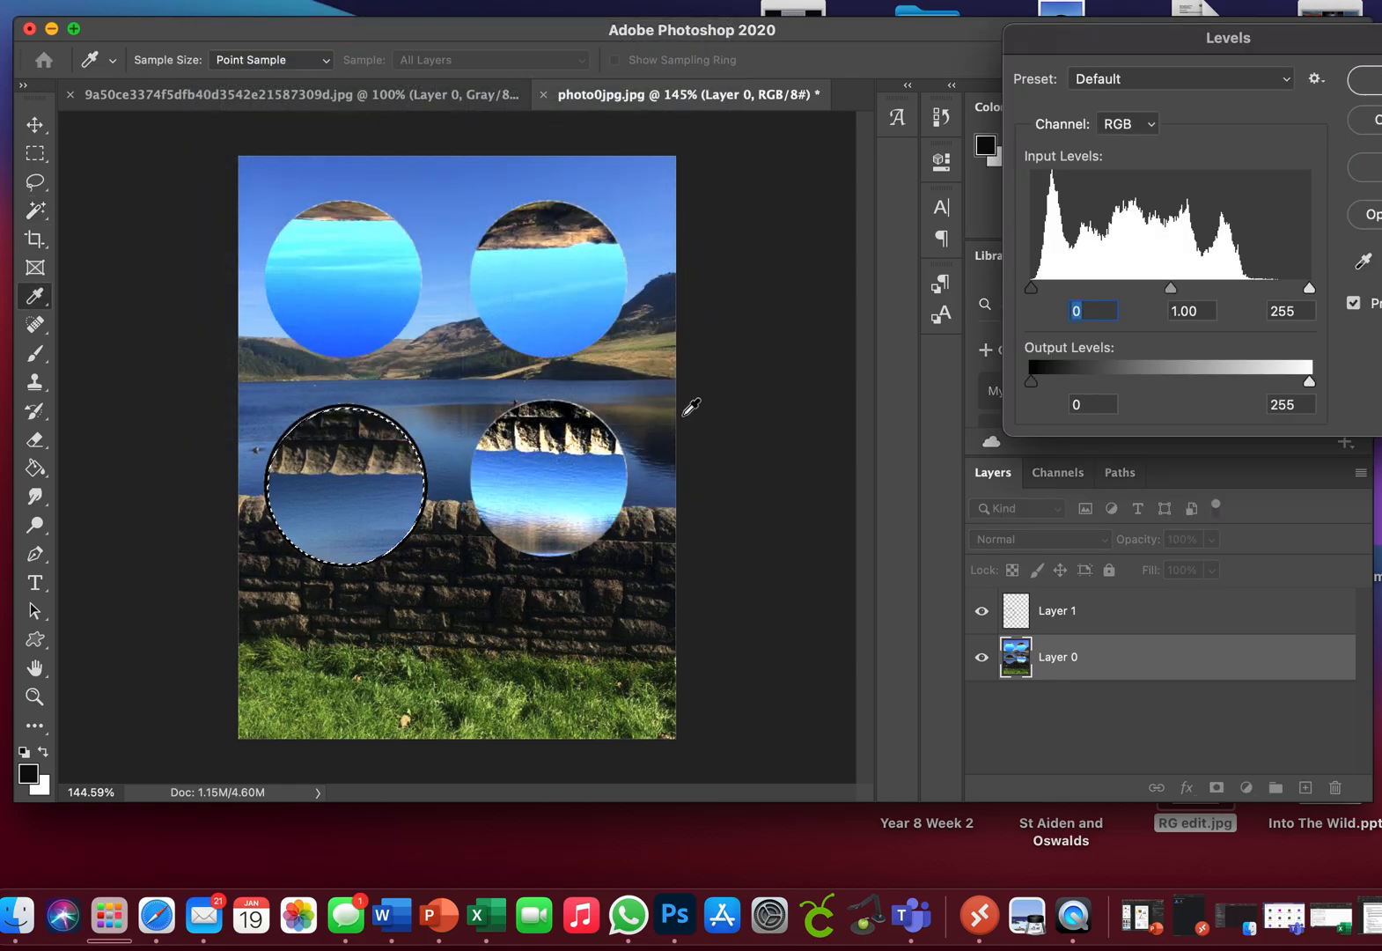
{"action": "left_click_drag", "start_coordinate": [1171, 289], "coordinate": [1146, 289]}
{"action": "left_click_drag", "start_coordinate": [1308, 289], "coordinate": [1199, 289]}
{"action": "left_click_drag", "start_coordinate": [1107, 290], "coordinate": [1176, 286]}
{"action": "left_click", "coordinate": [1363, 79]}
{"action": "key", "text": "w"}
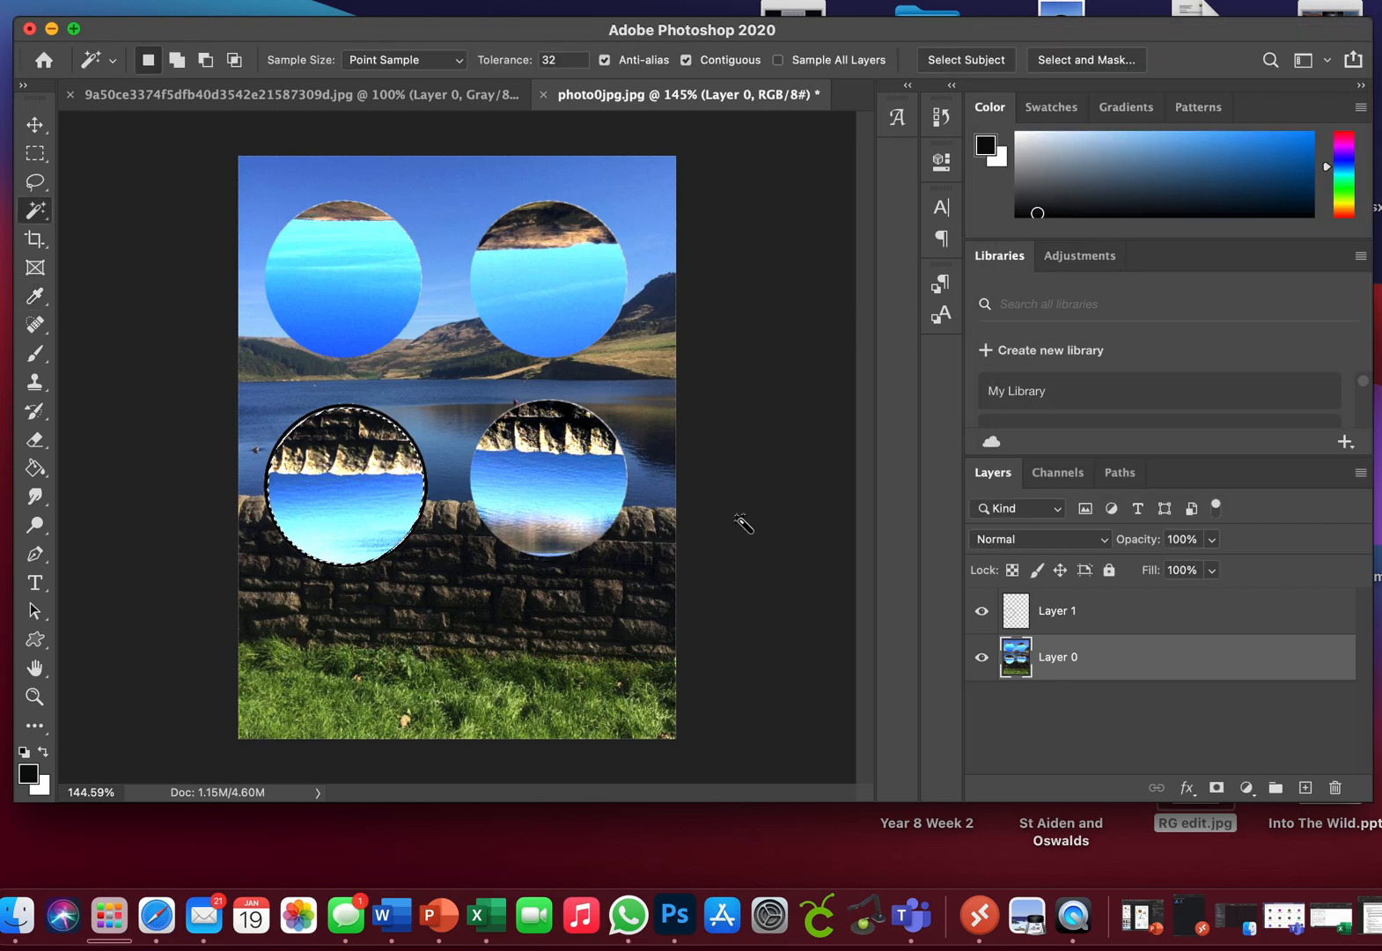
Step: Clear the selection and hide Layer 1 with the circle outline
{"action": "left_click", "coordinate": [401, 9]}
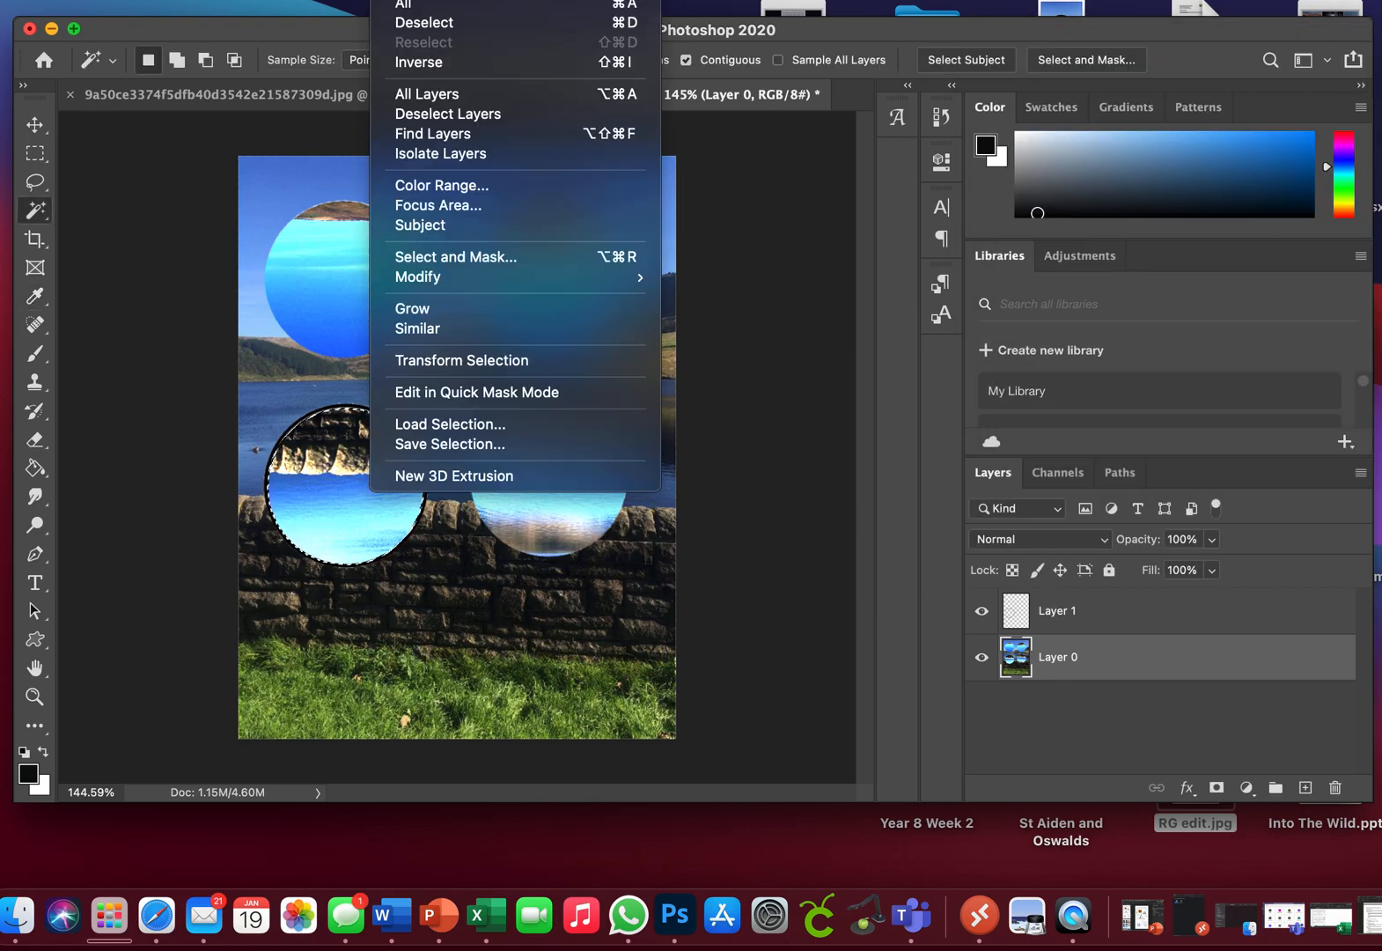
{"action": "left_click", "coordinate": [417, 19]}
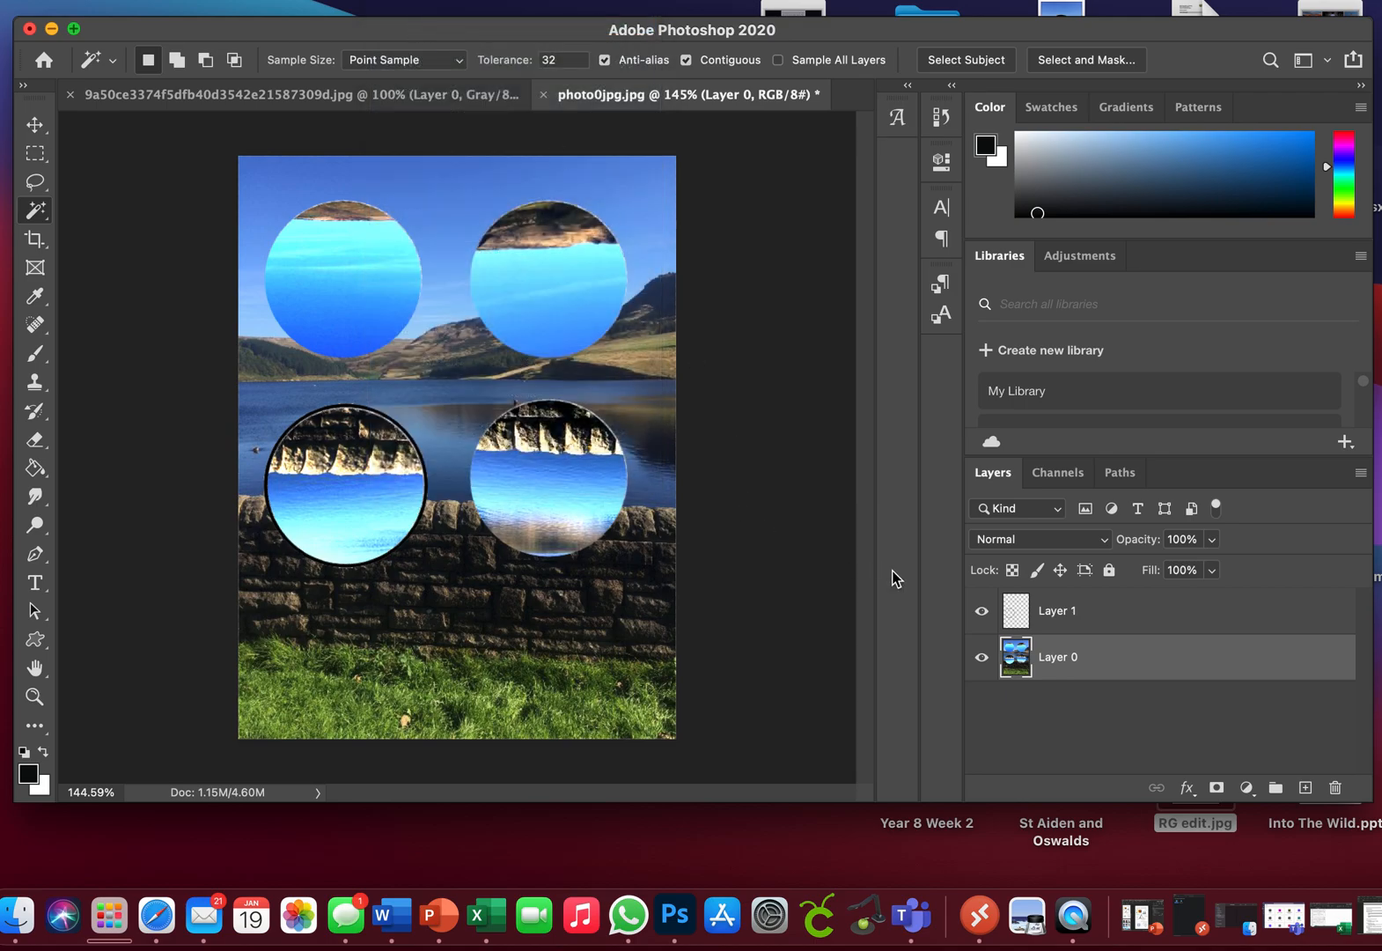
{"action": "left_click", "coordinate": [984, 613]}
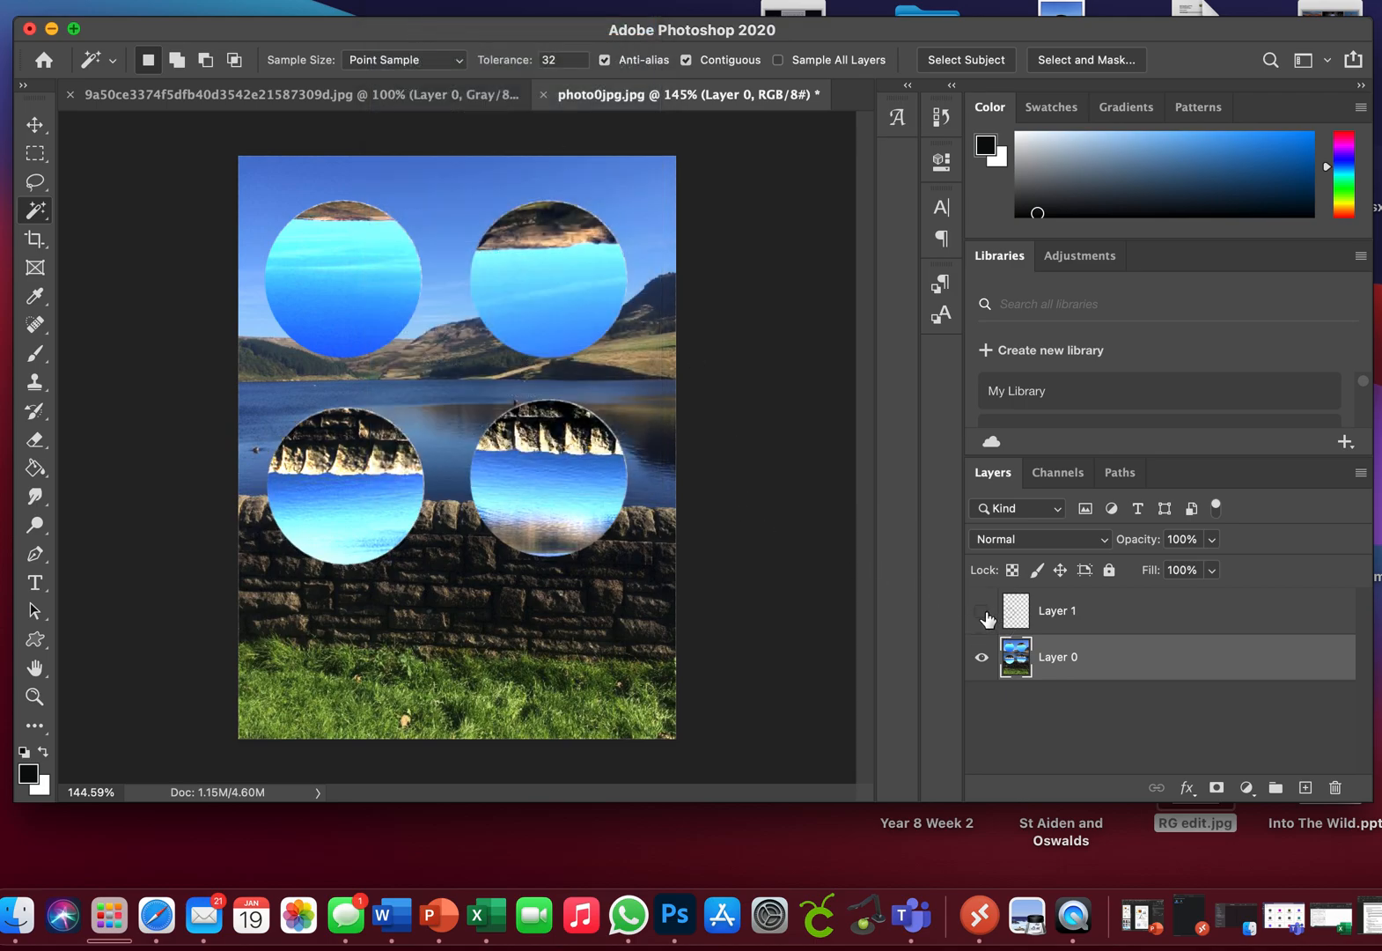